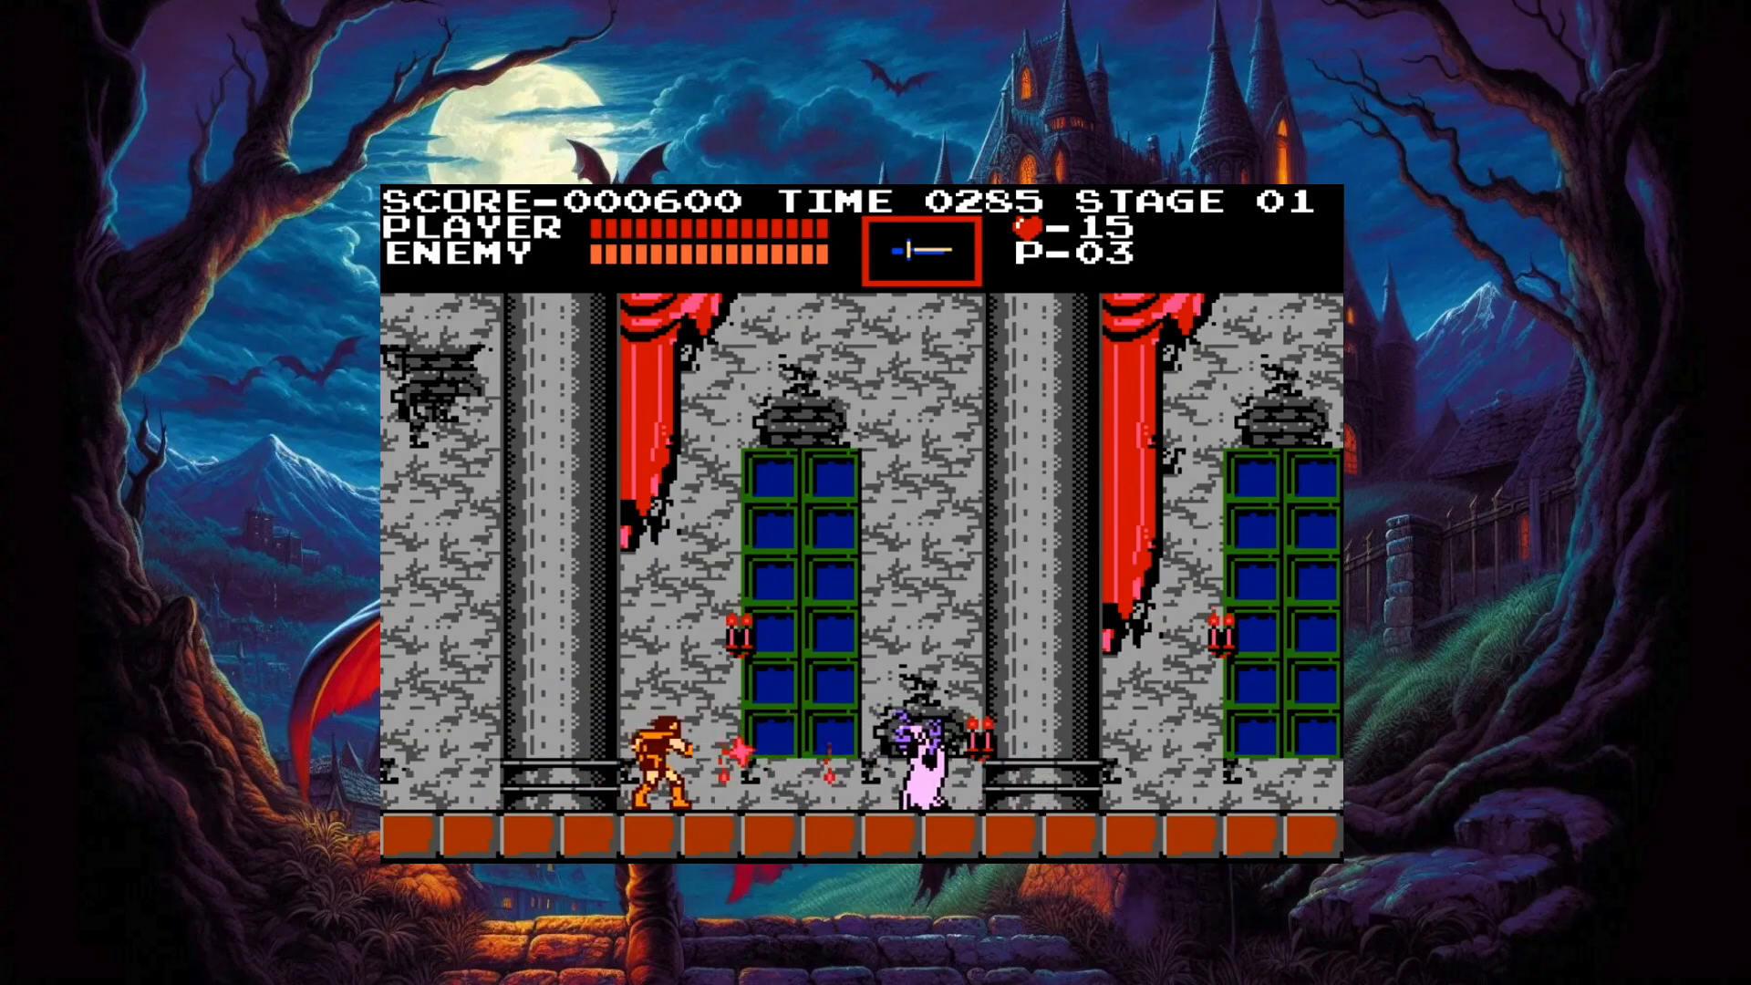
key(z)
key(x)
key(Right)
key(Right)
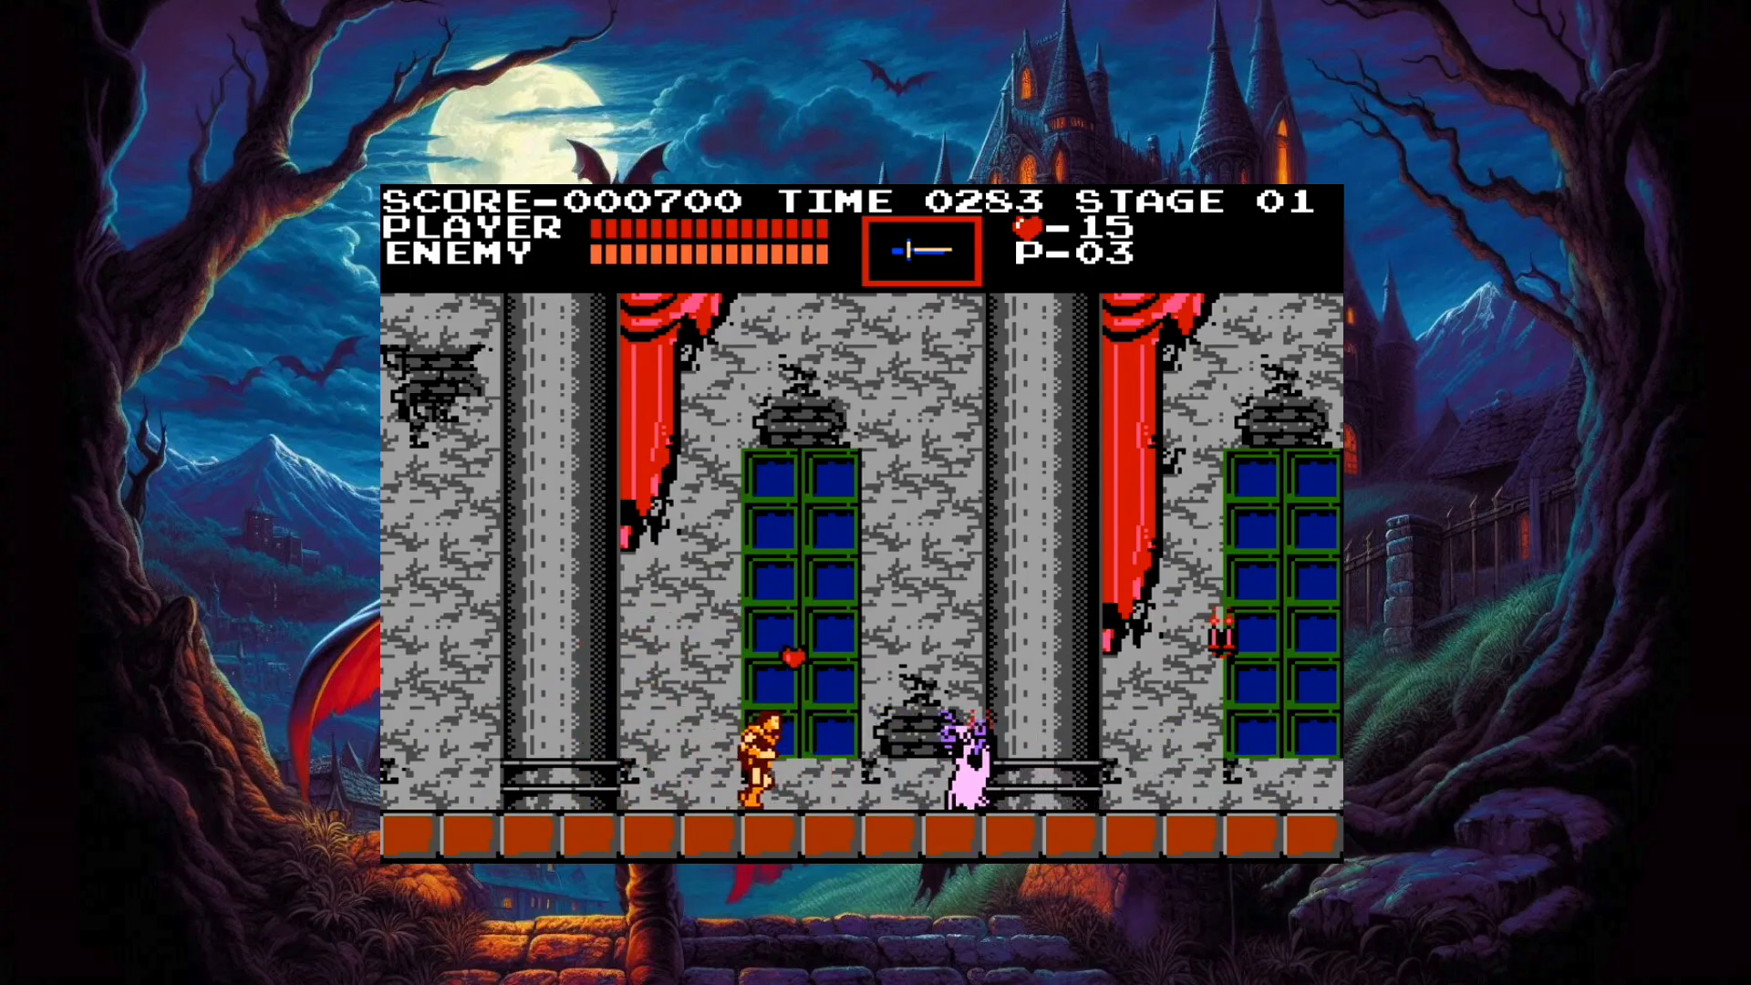
key(z)
key(Right)
key(Right)
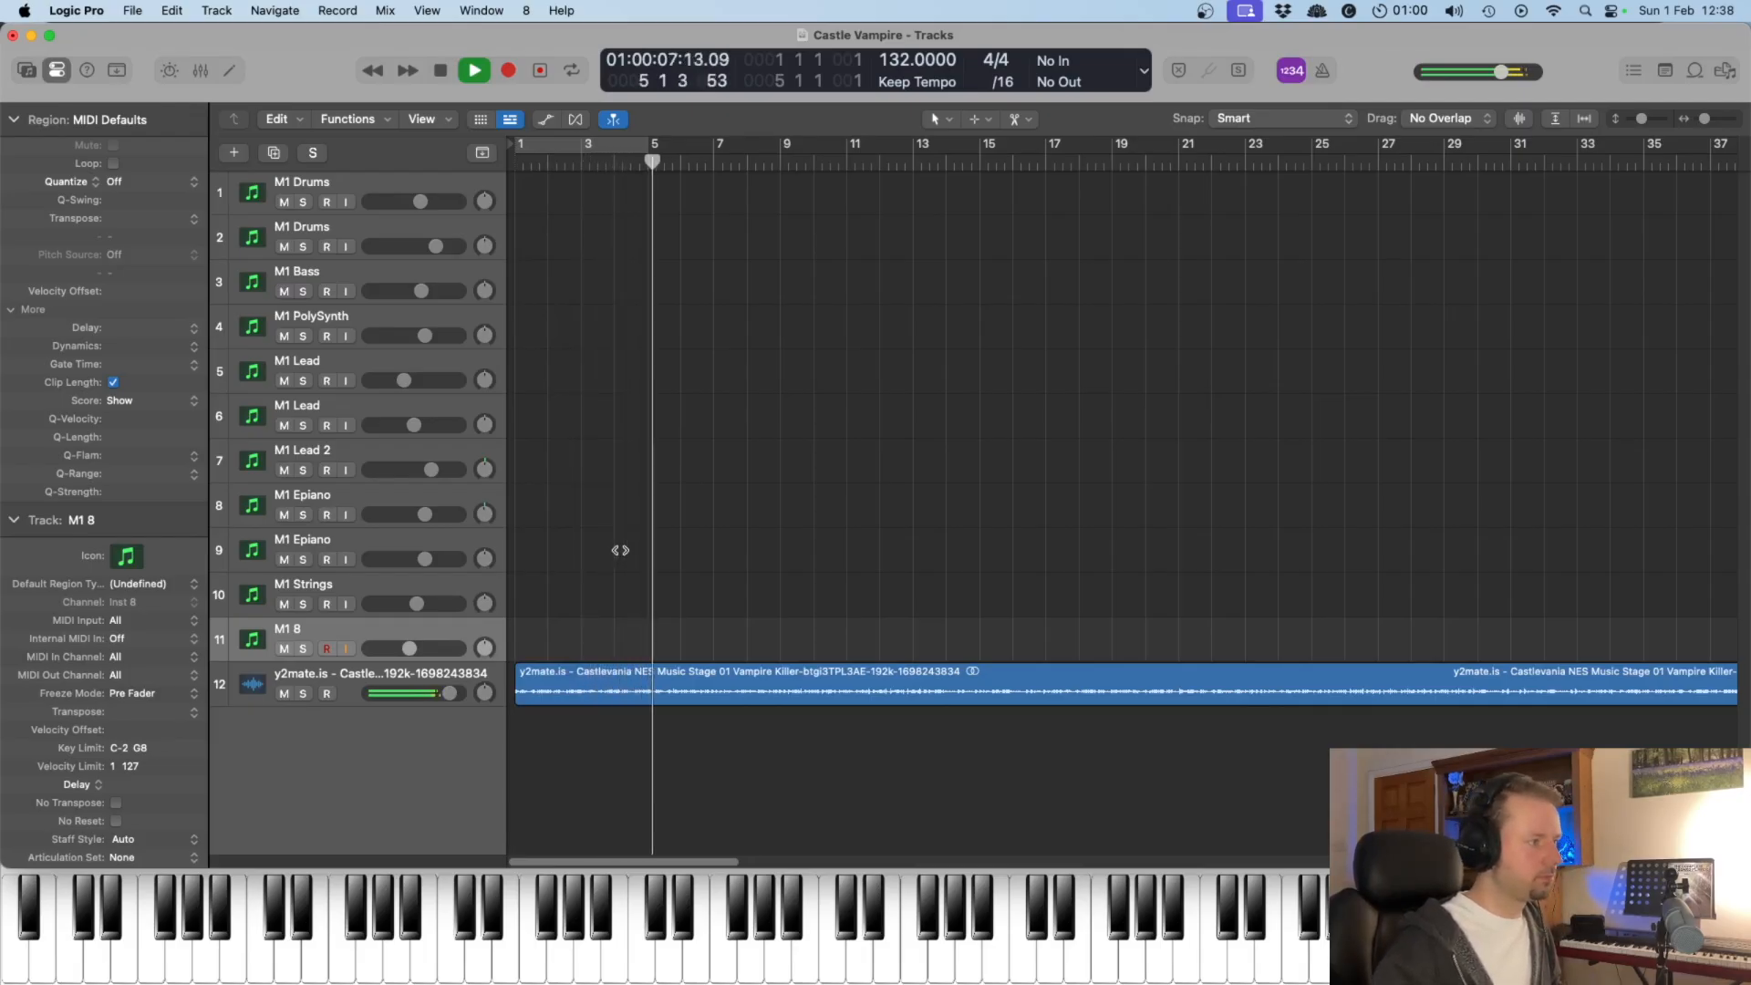
Step: Stop playback and mute the imported Castlevania reference audio track
key(space)
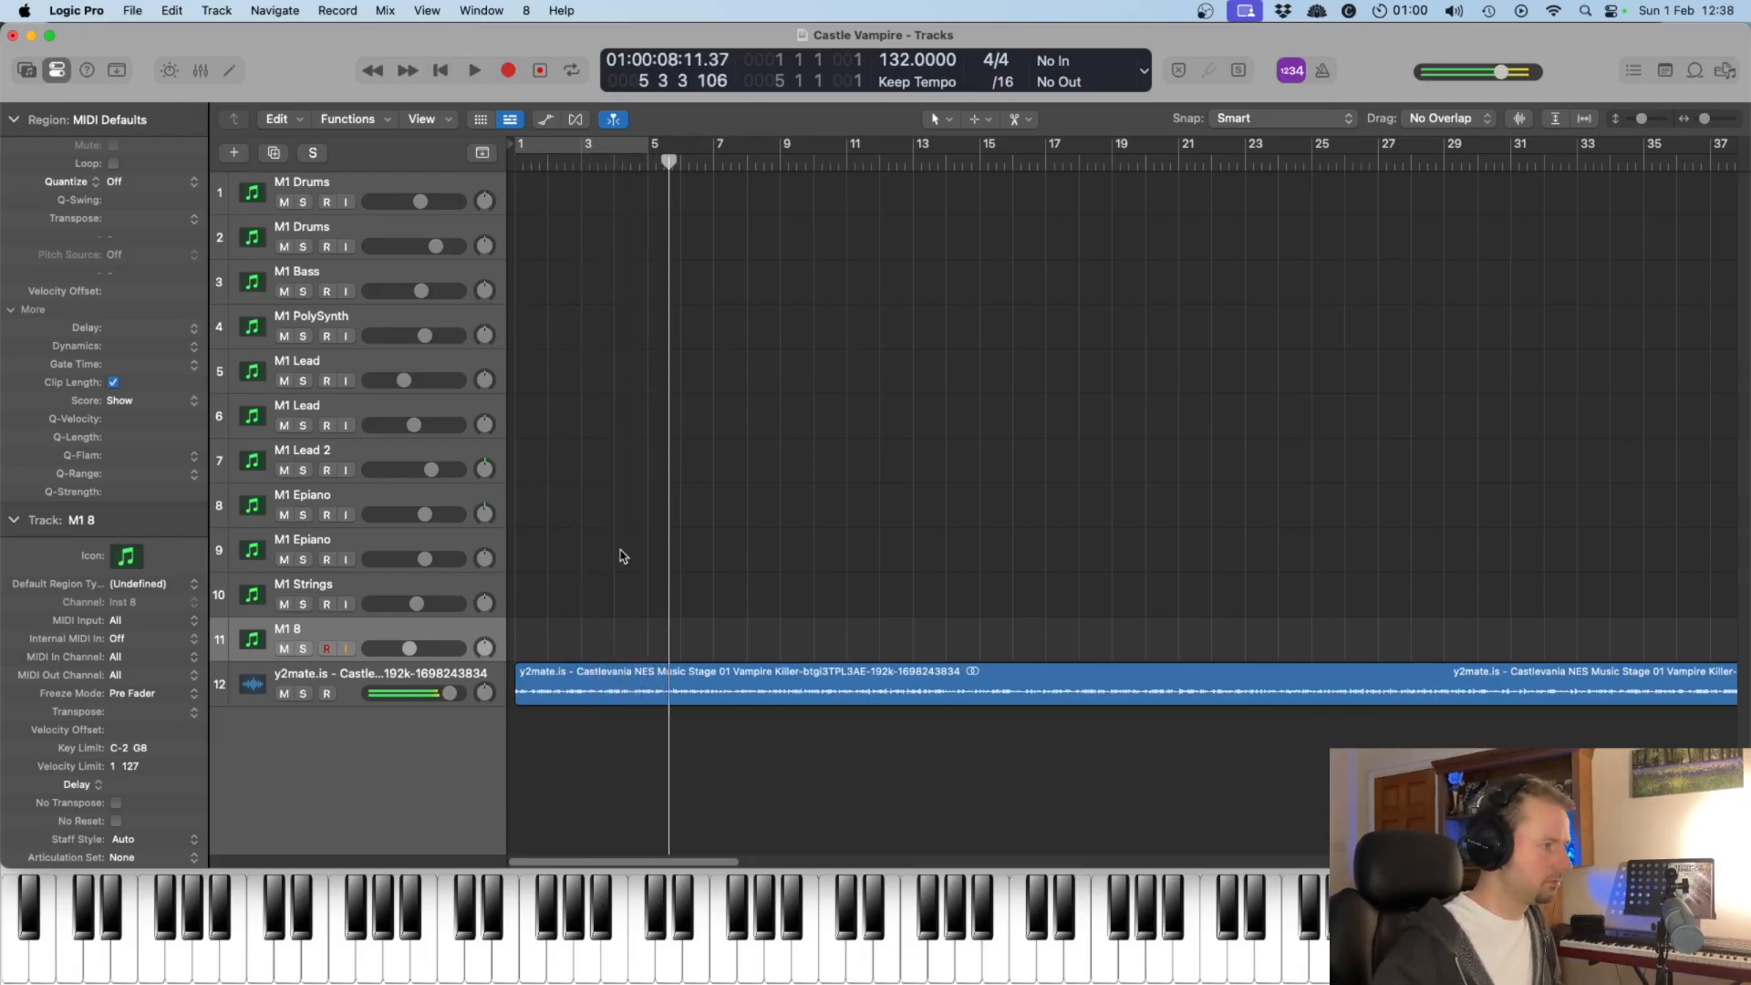
click(284, 694)
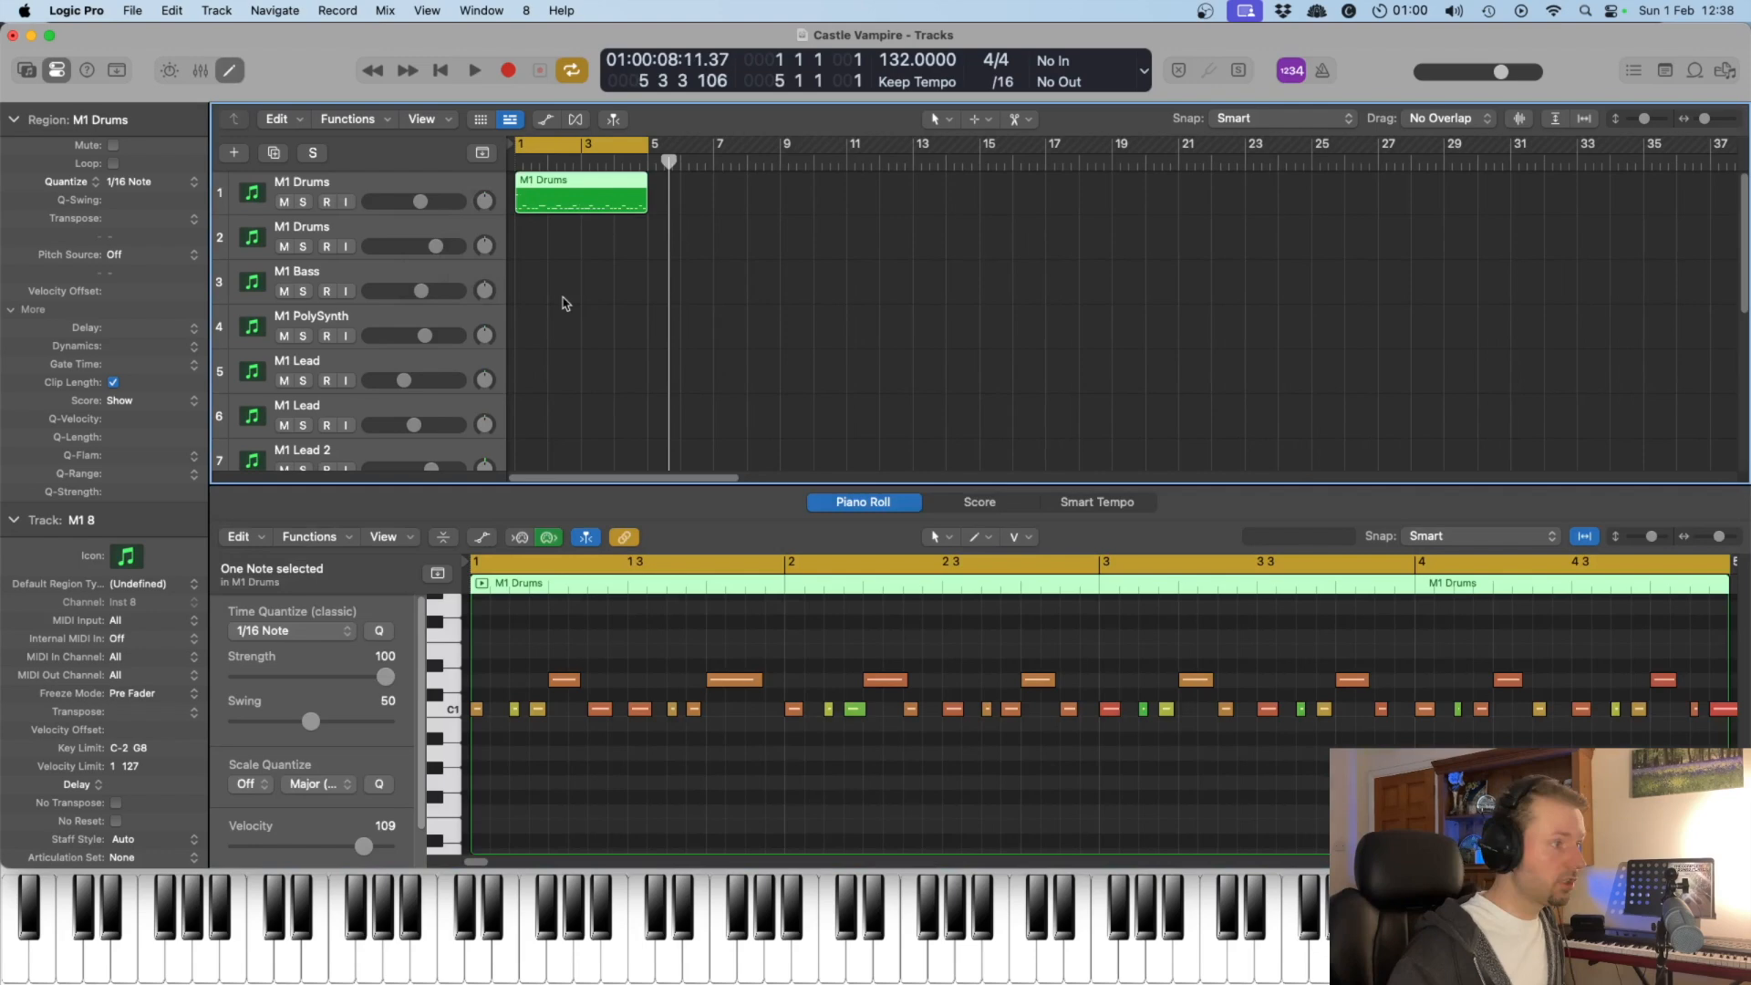
Step: Play the four-bar M1 Drums loop, first by itself and again together with the M1 Bass part
key(space)
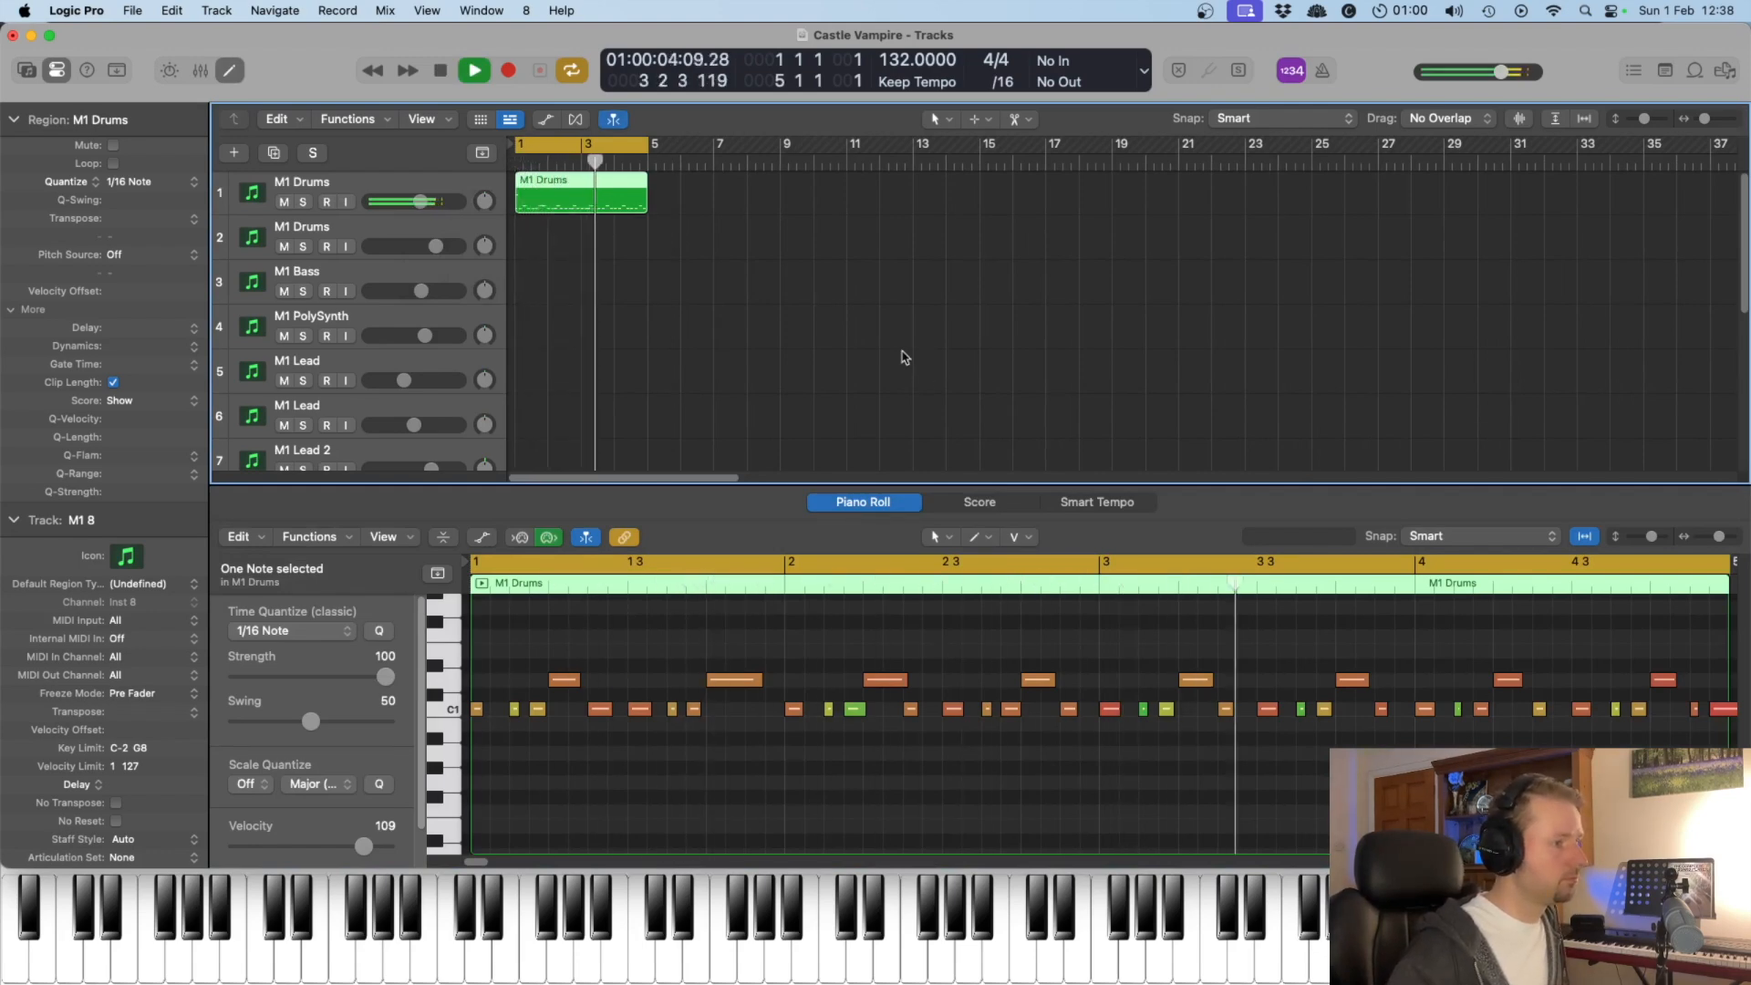
key(space)
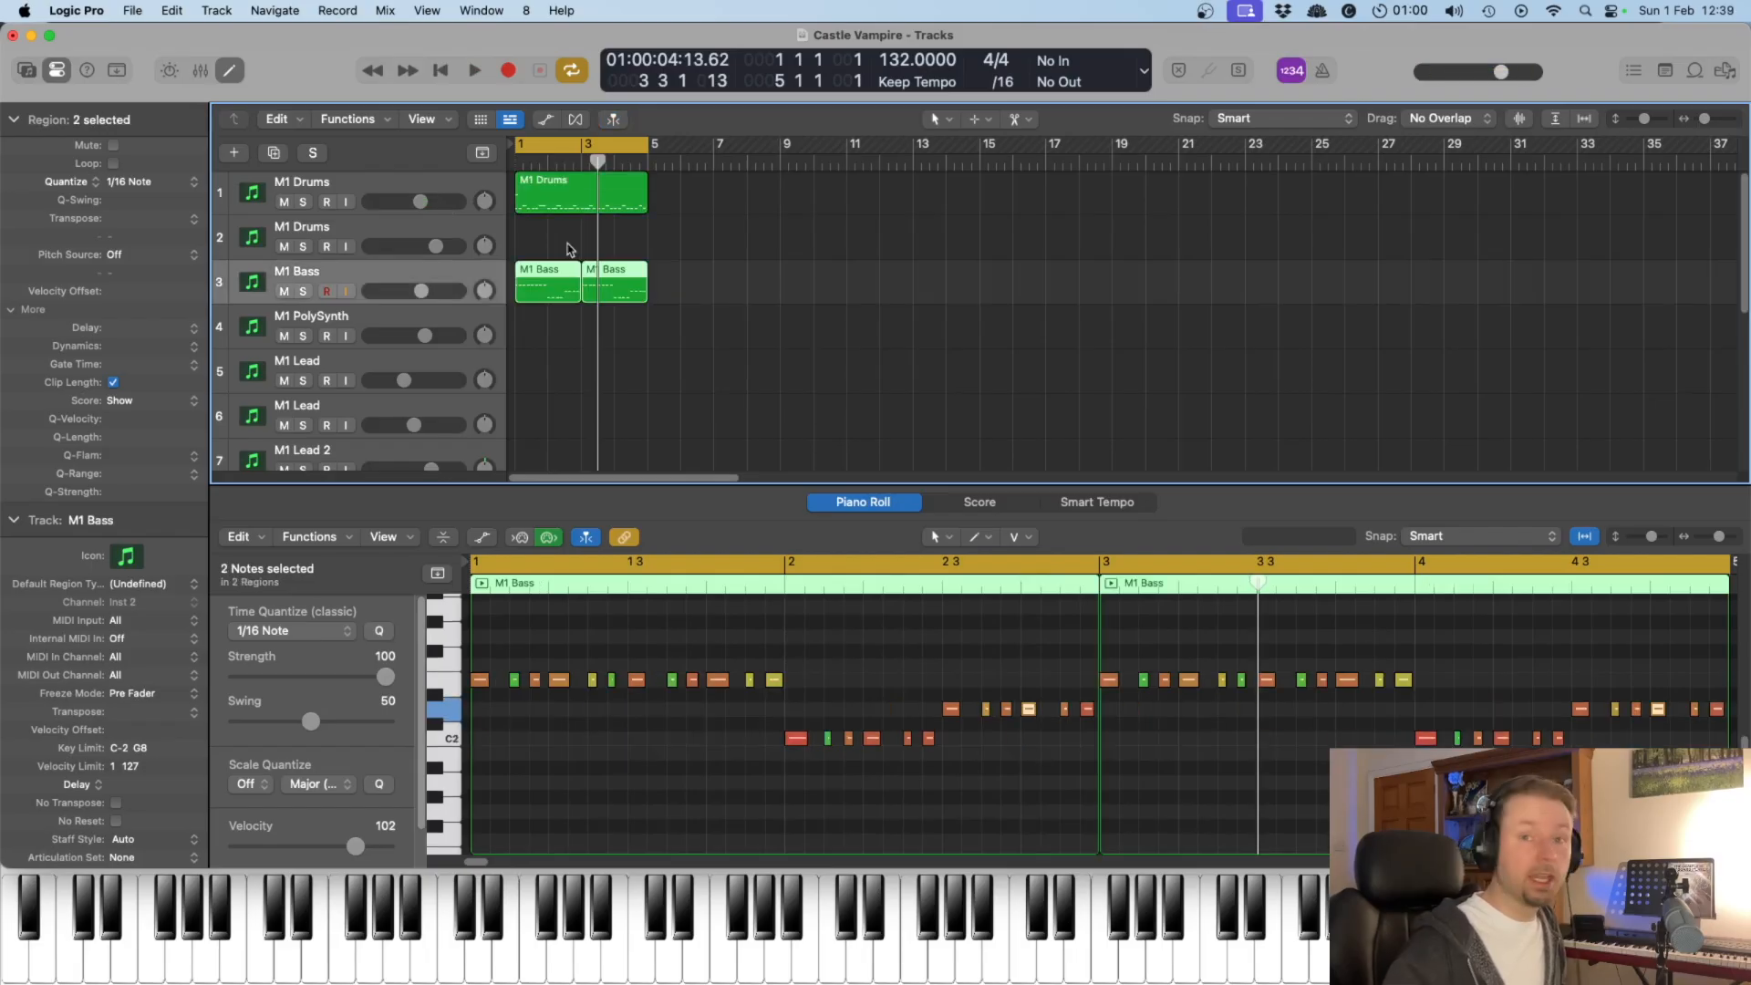
key(space)
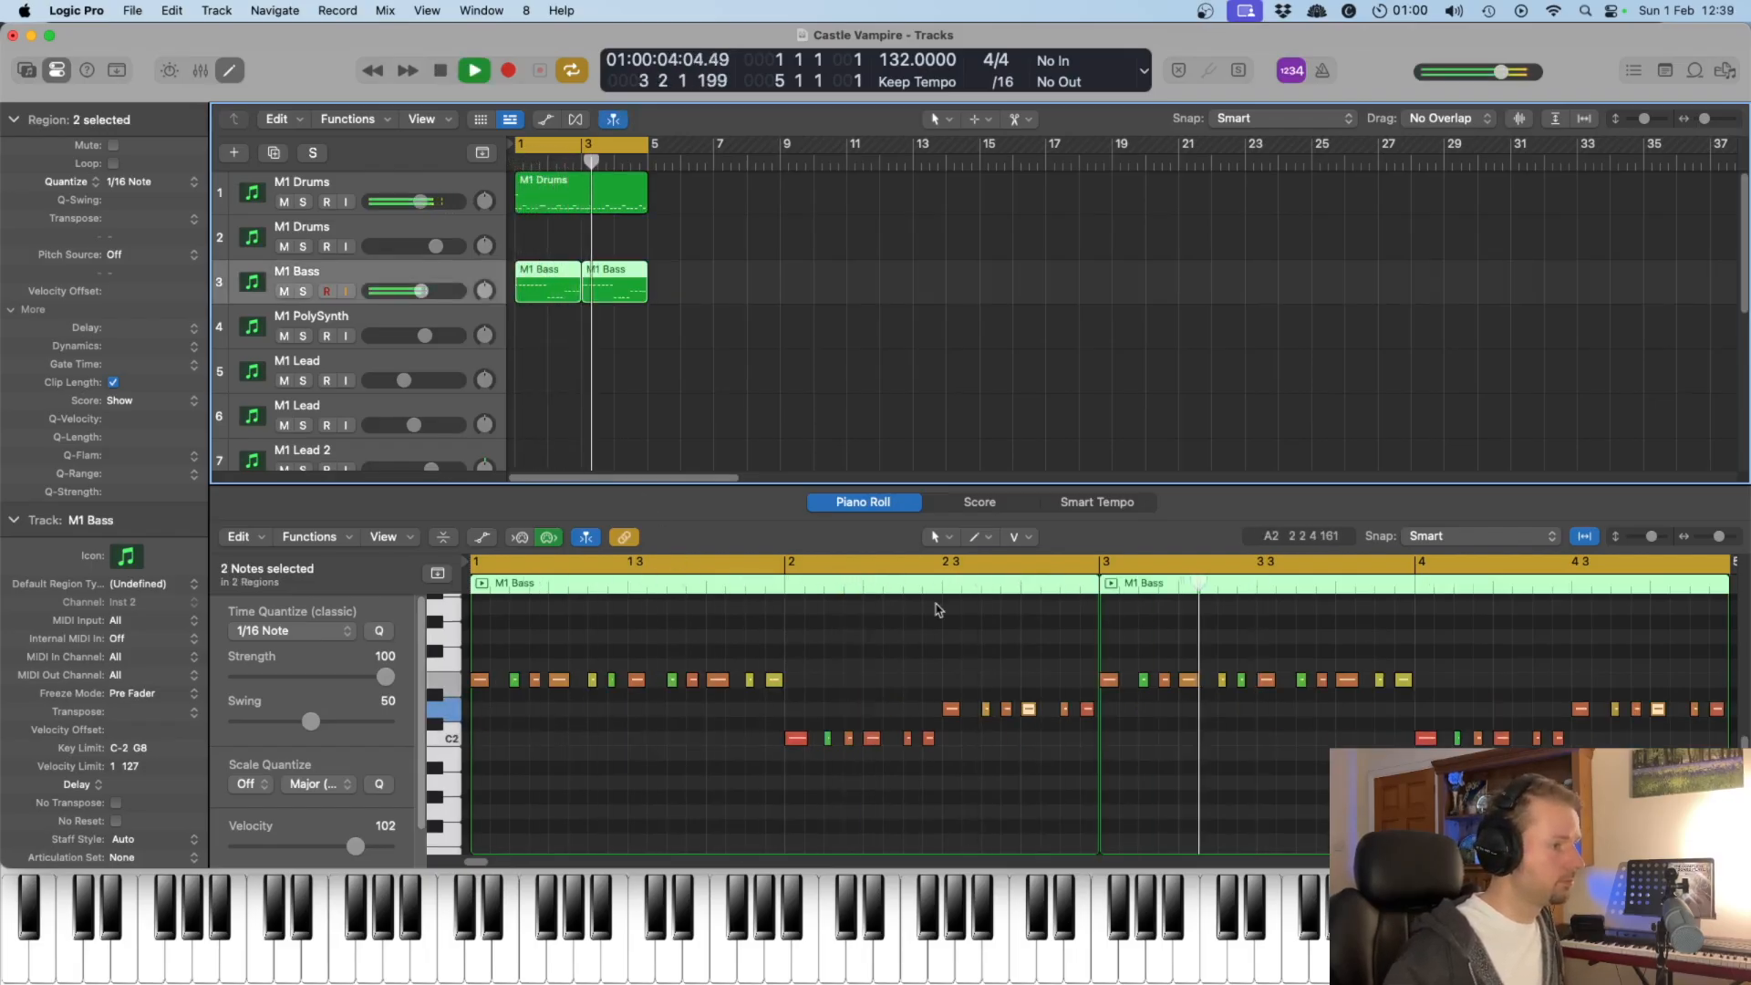
Step: Select the M1 Lead track 5 and play its part along with the drums and bass over bars 1 to 5
click(445, 373)
key(space)
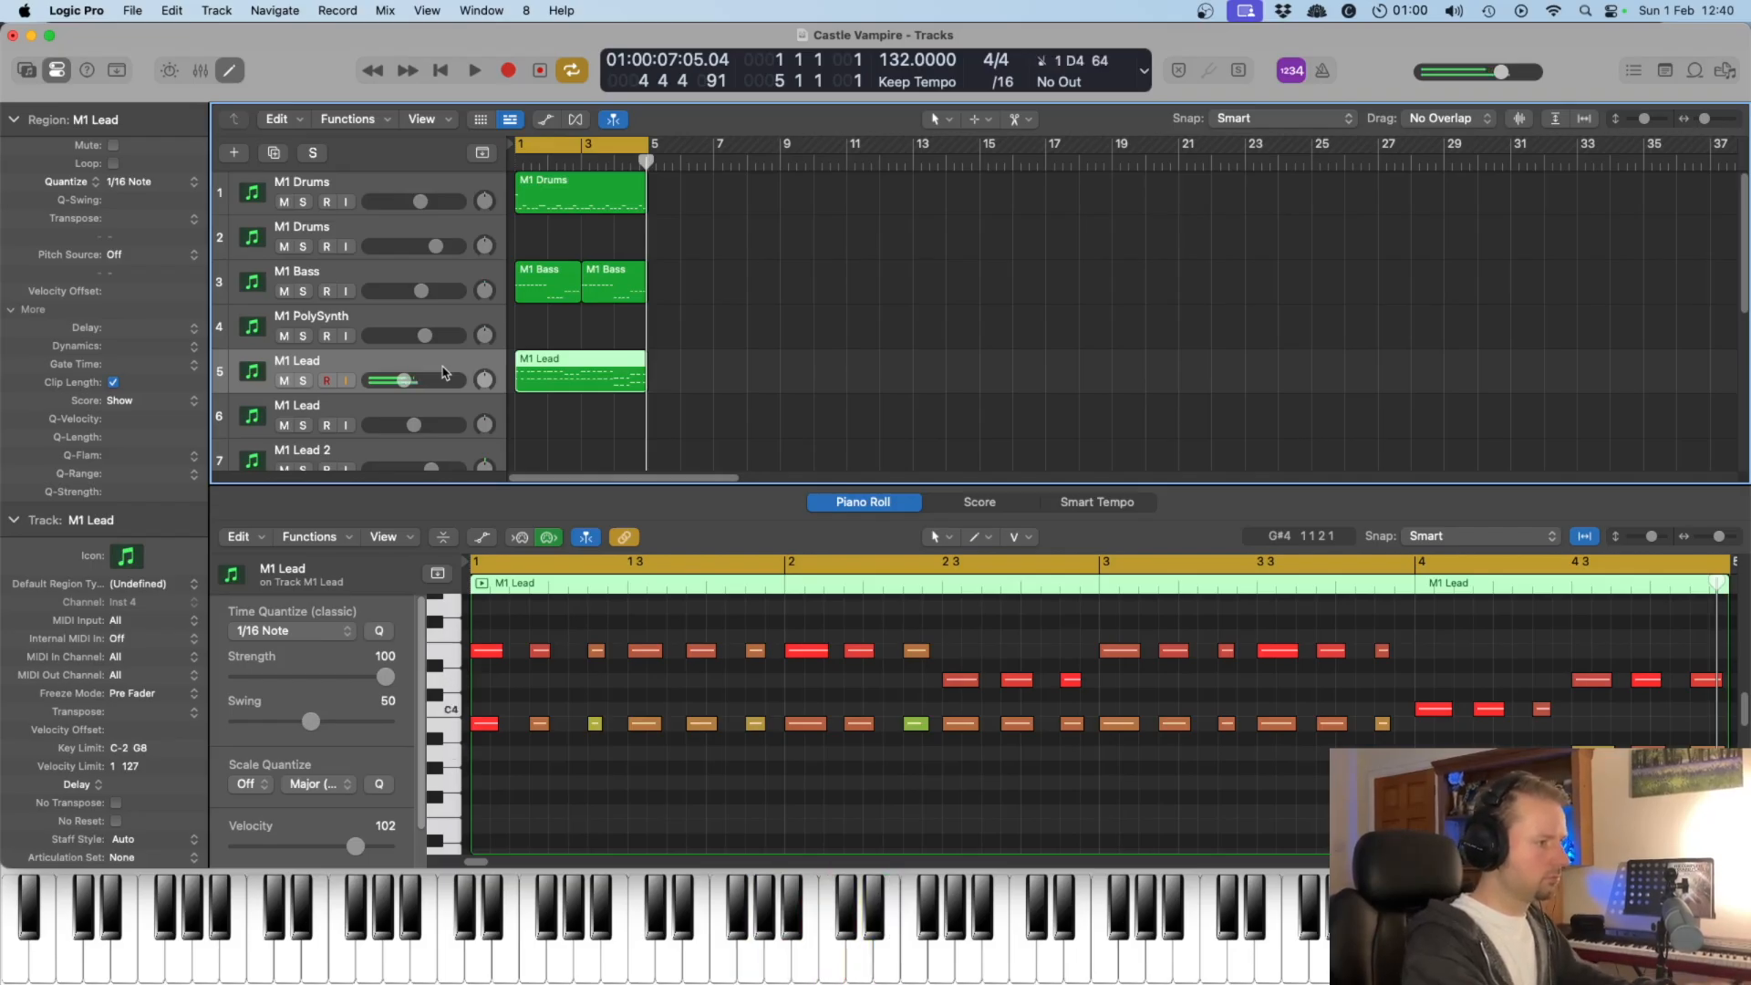
key(space)
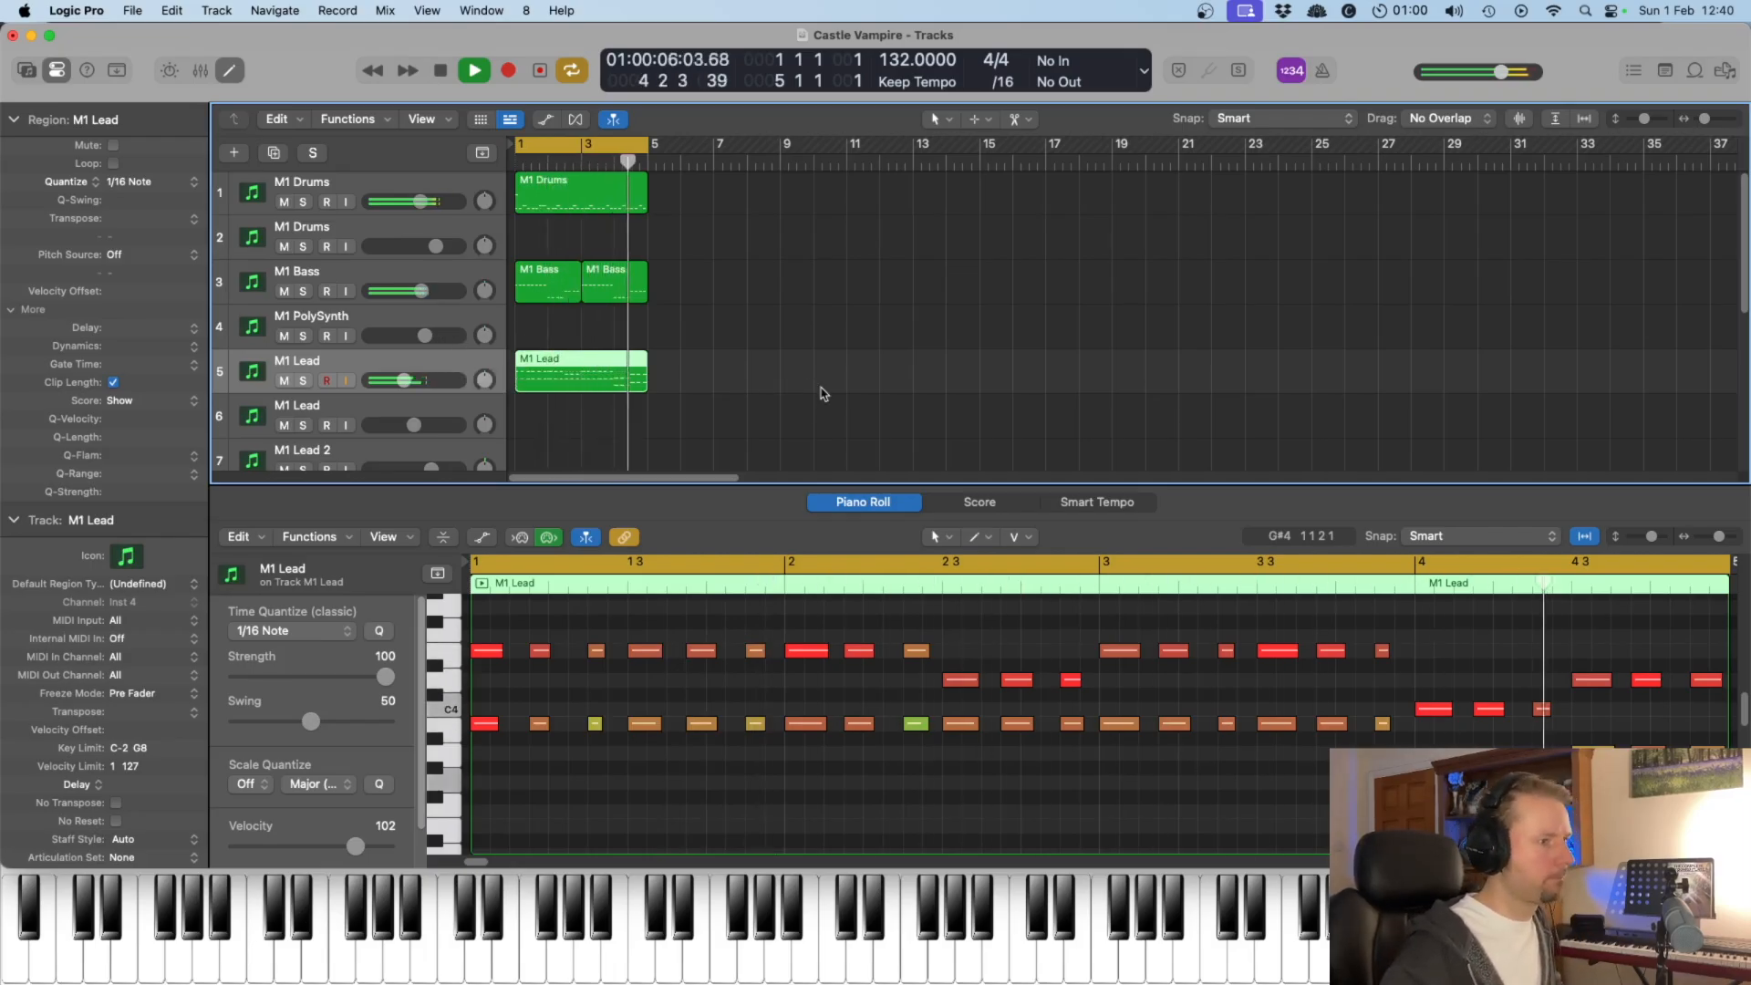
key(space)
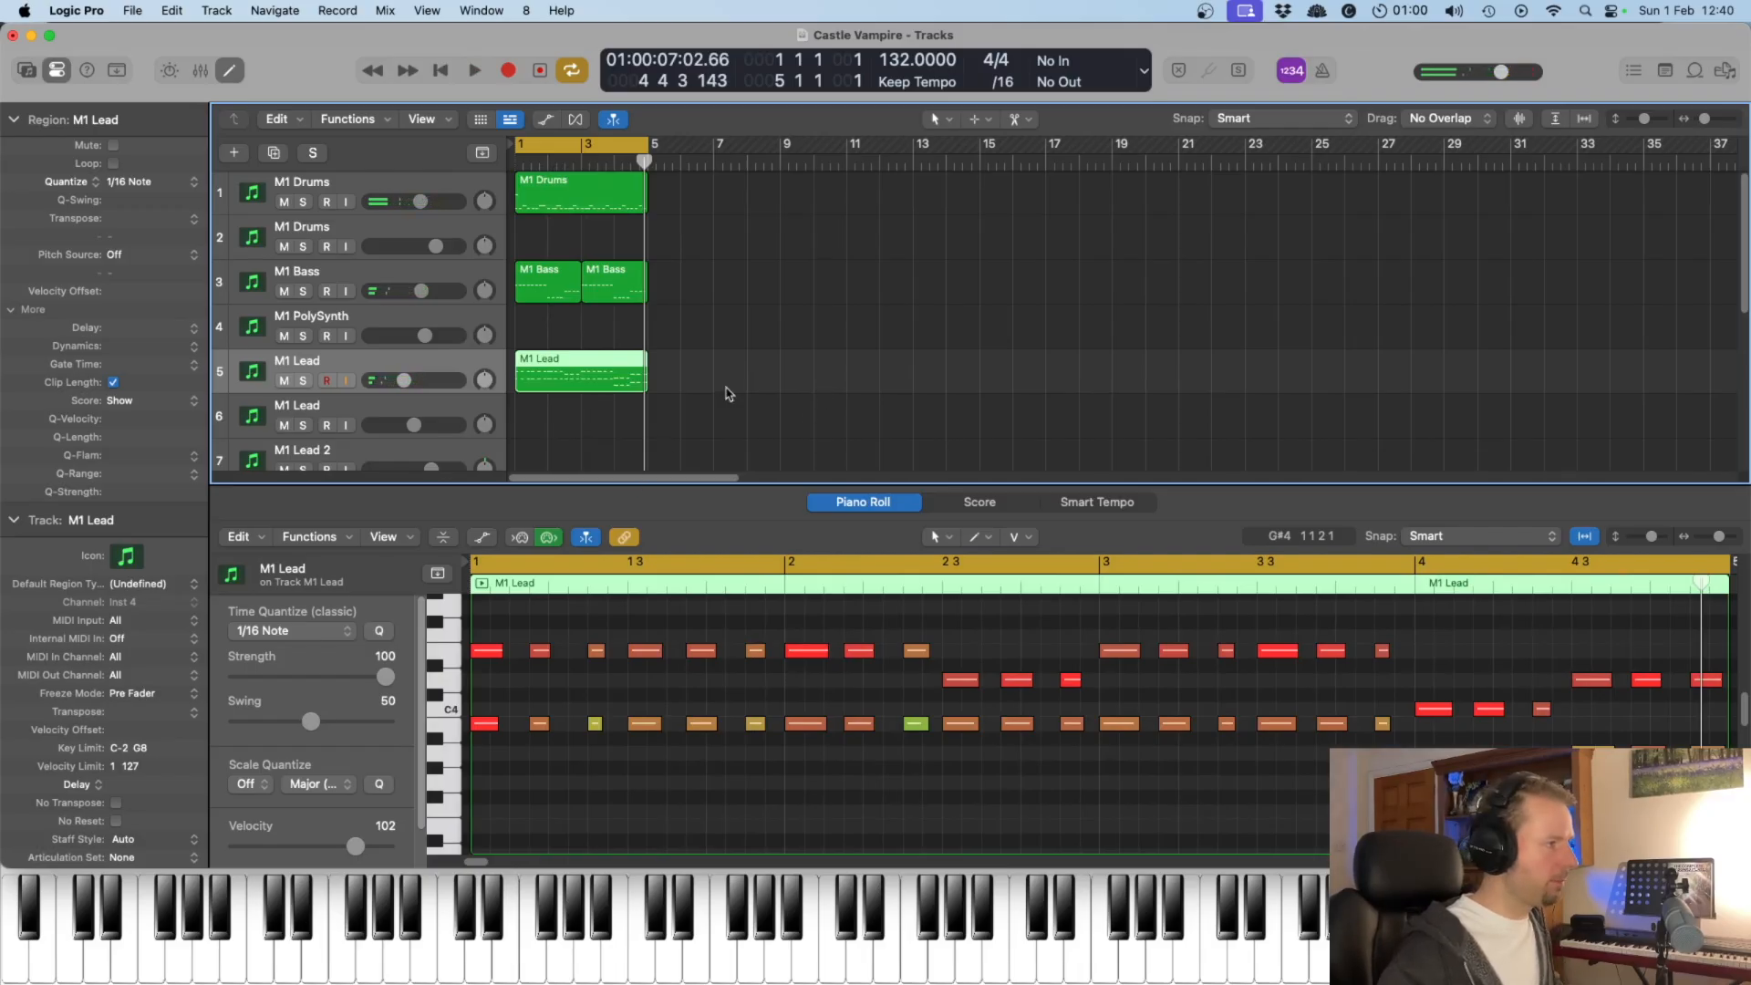
Step: Play the loop with the second M1 Lead track selected, and solo the M1 PolySynth track briefly before unsoloing it
key(space)
click(433, 411)
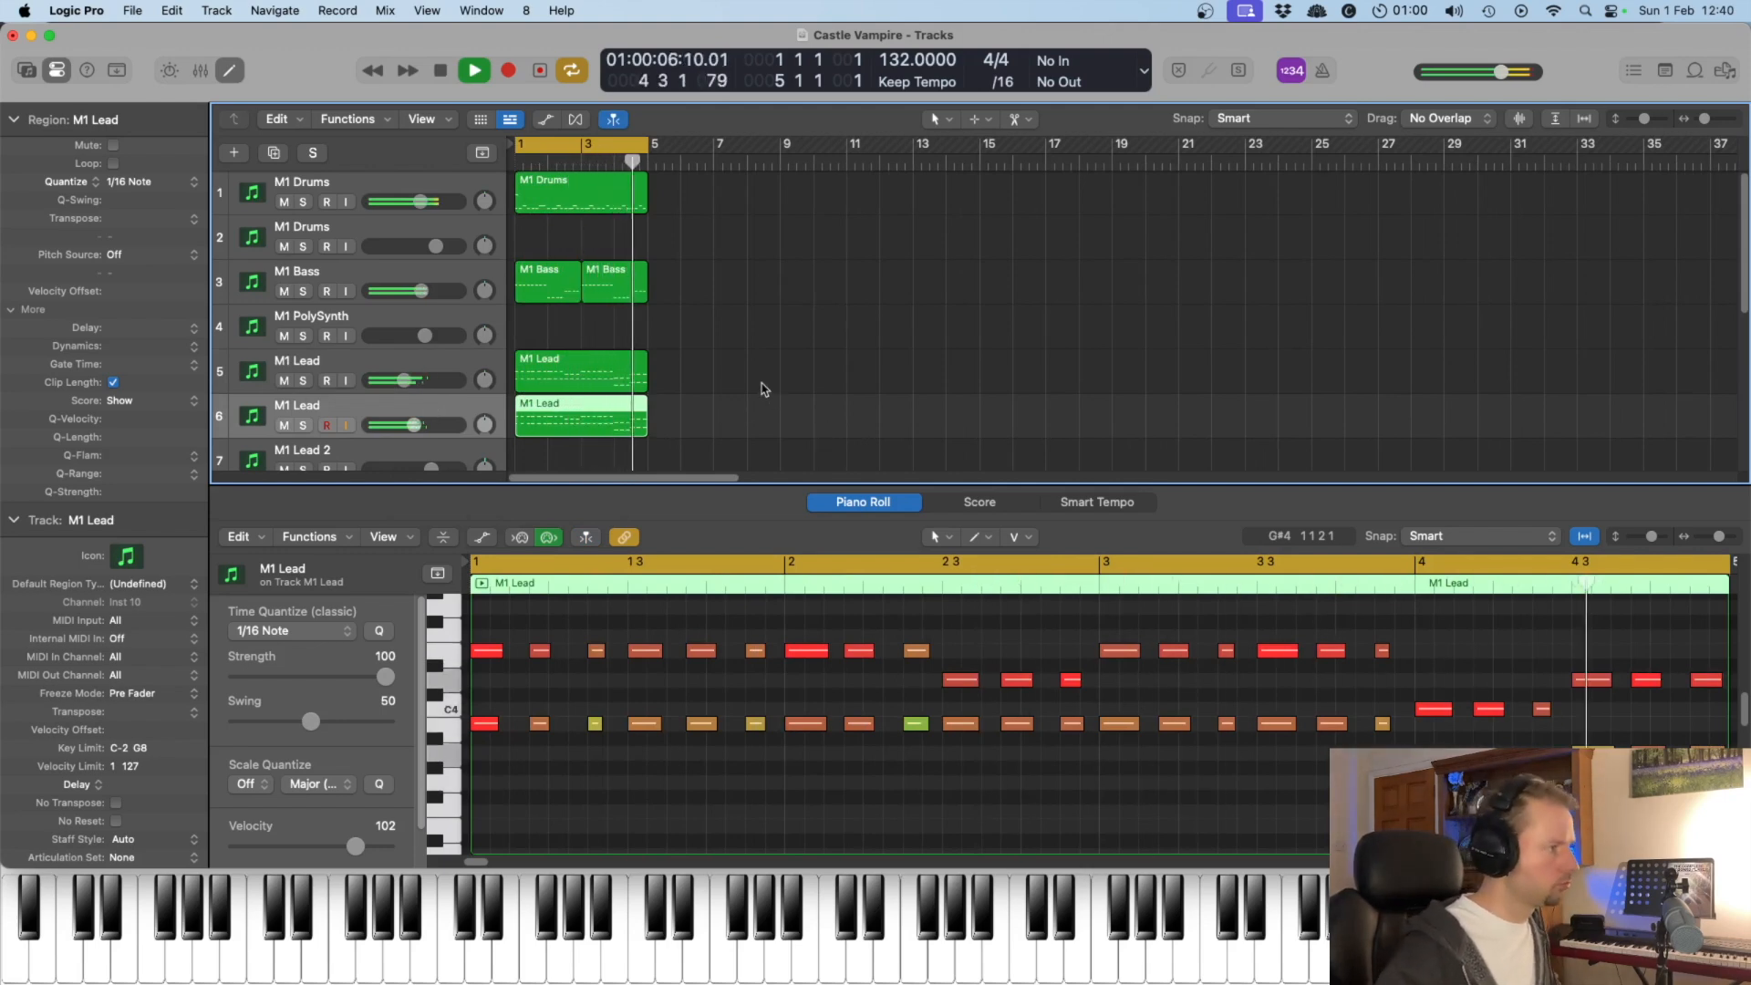
click(304, 335)
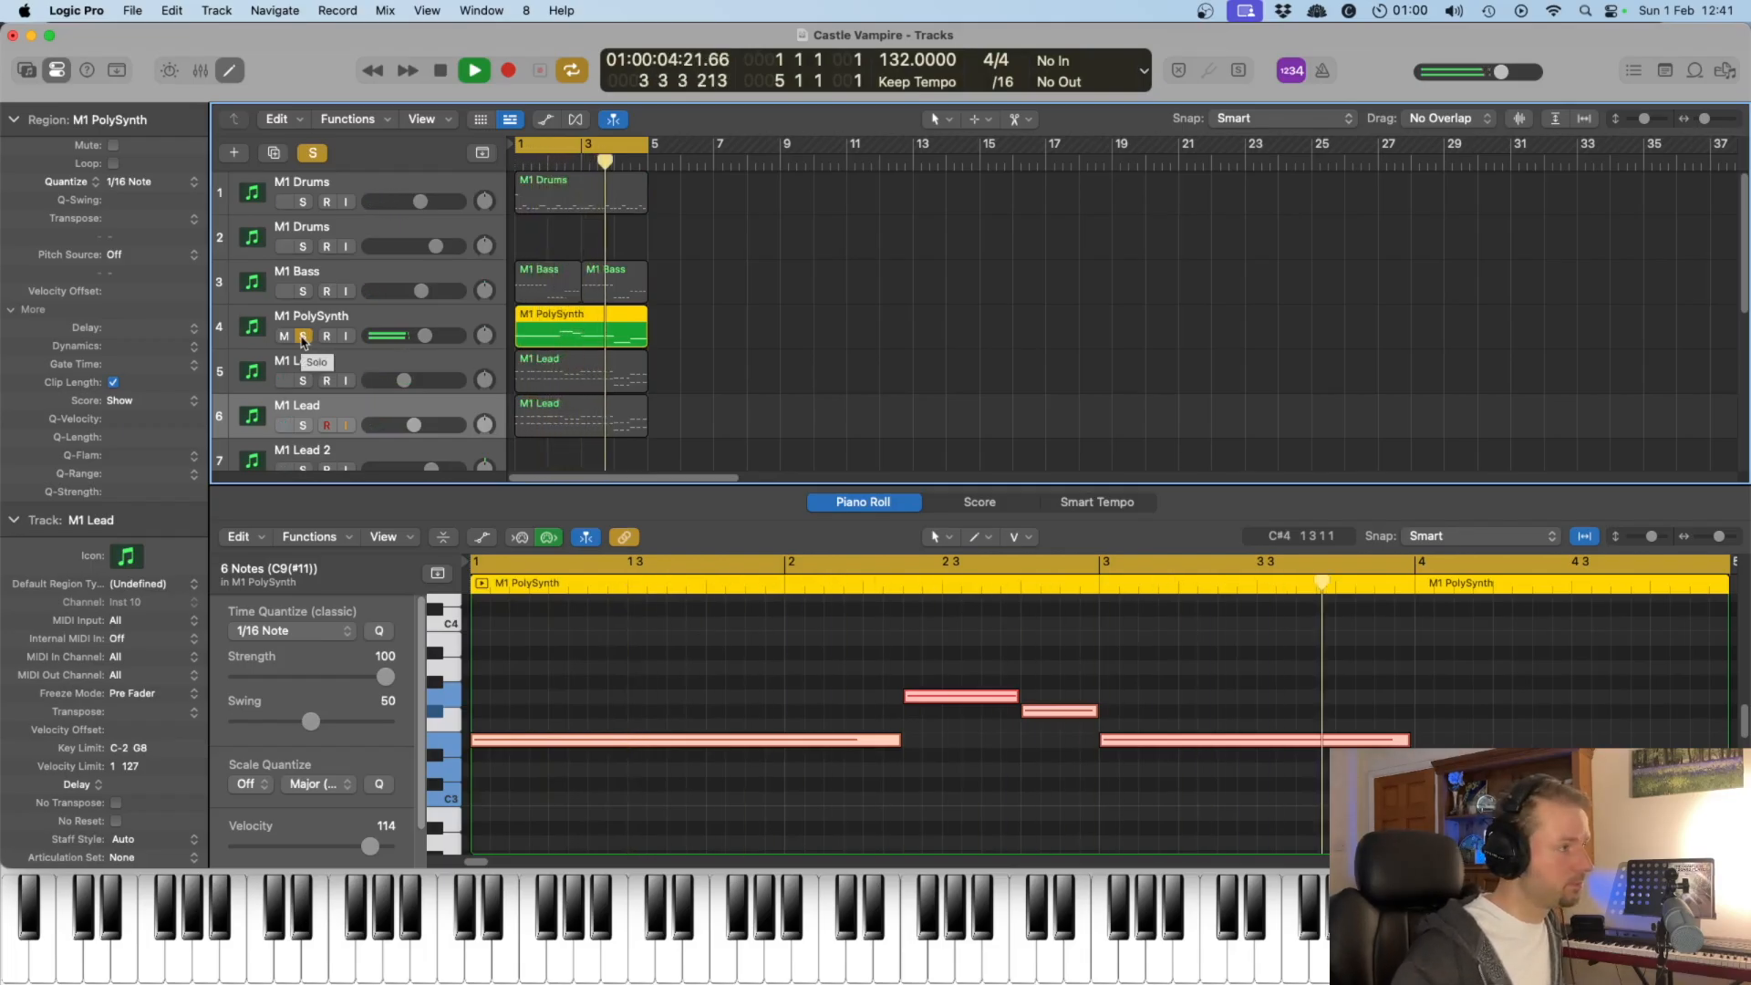
click(304, 337)
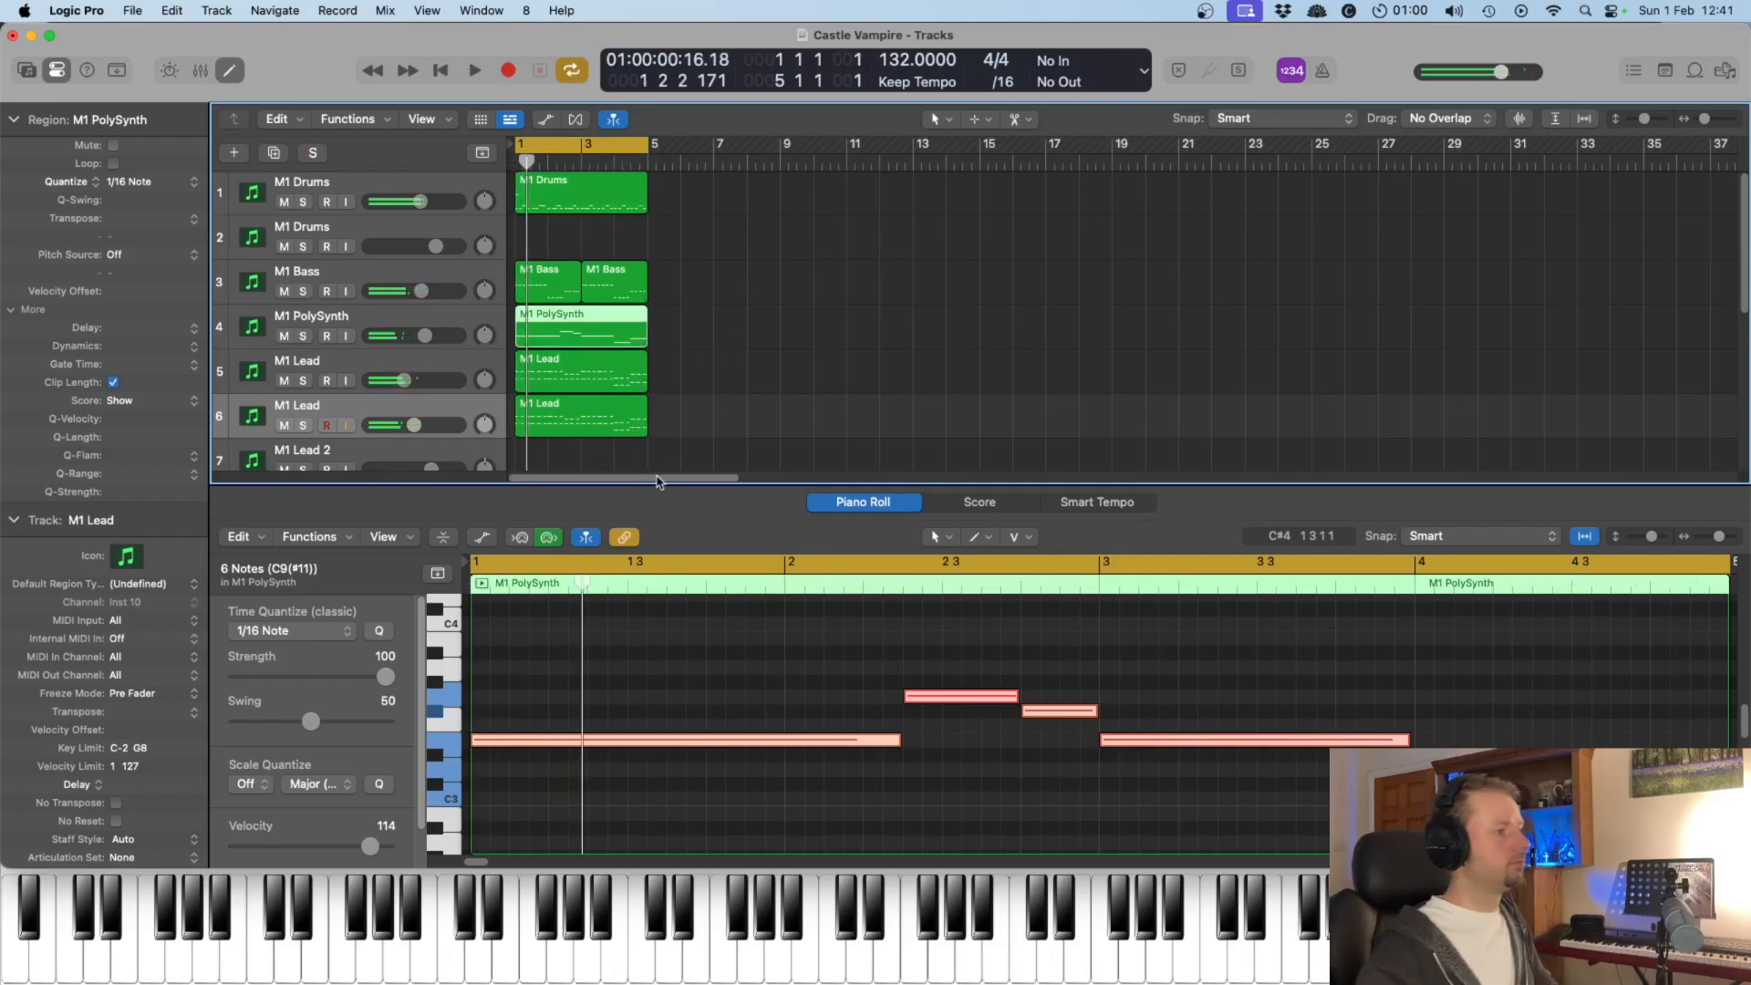
Step: Select the M1 Epiano.7 region on track 8 and play it with the other parts
scroll(591, 365, down, 3)
click(591, 366)
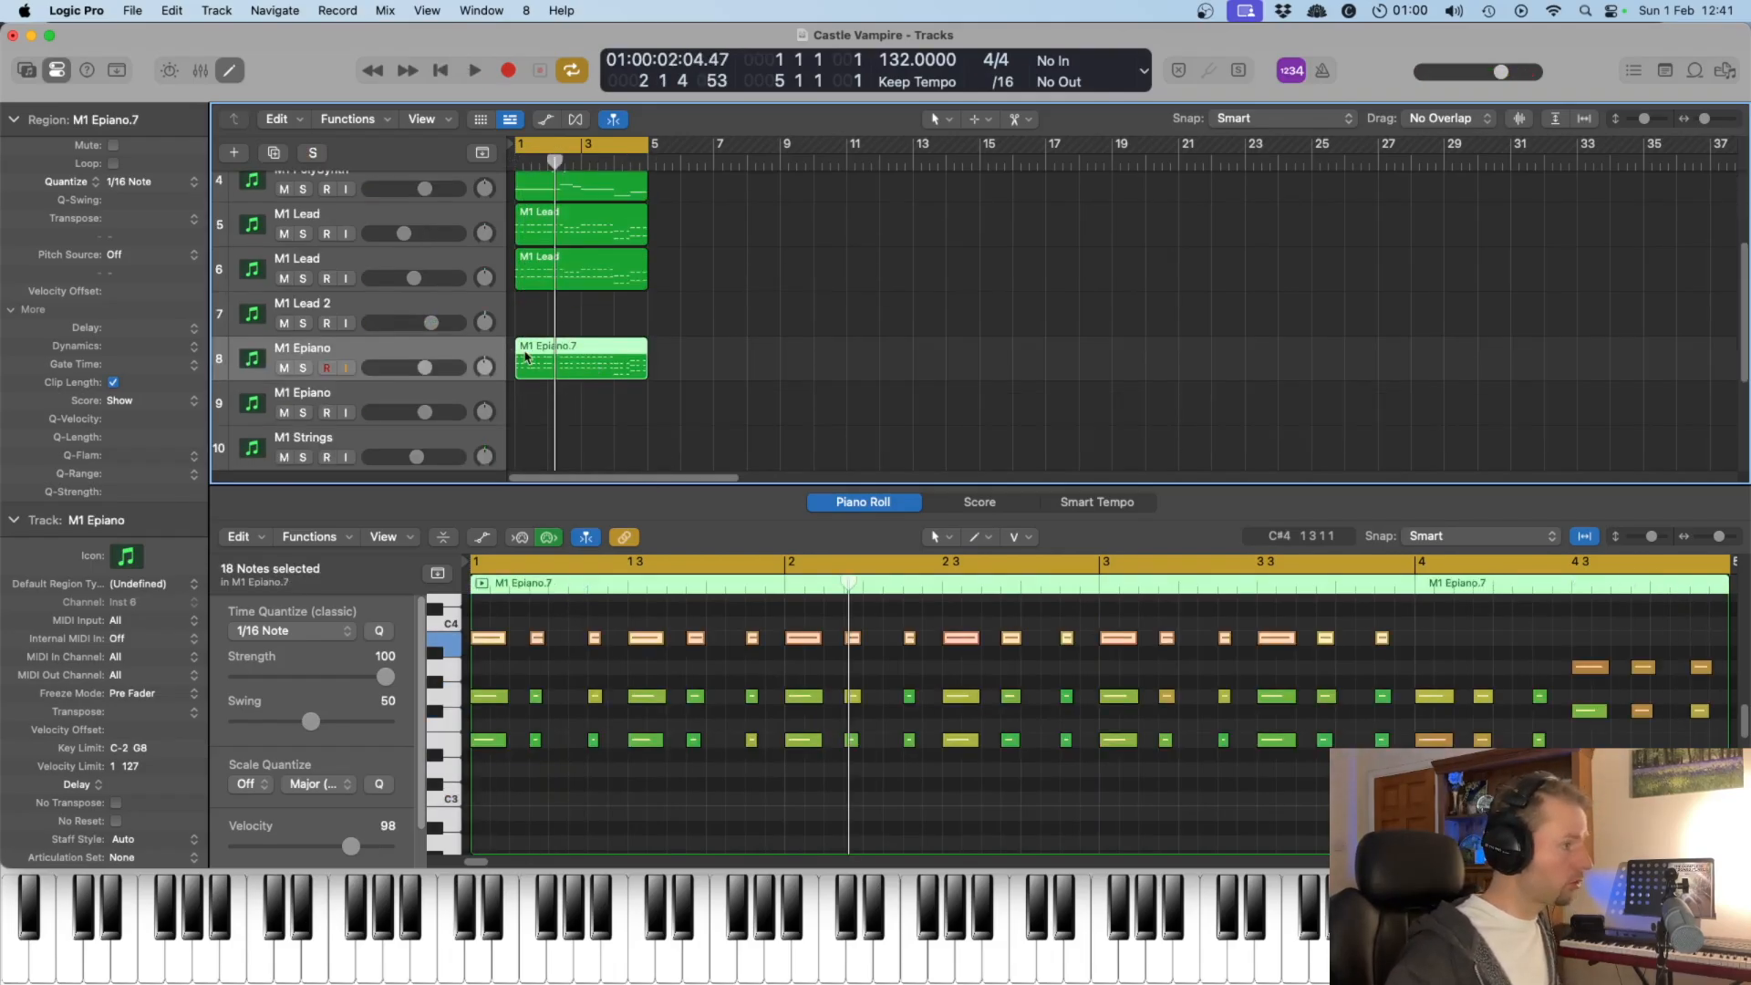
key(space)
Step: Rename track 8 as M1 Organ and stop playback
double_click(328, 347)
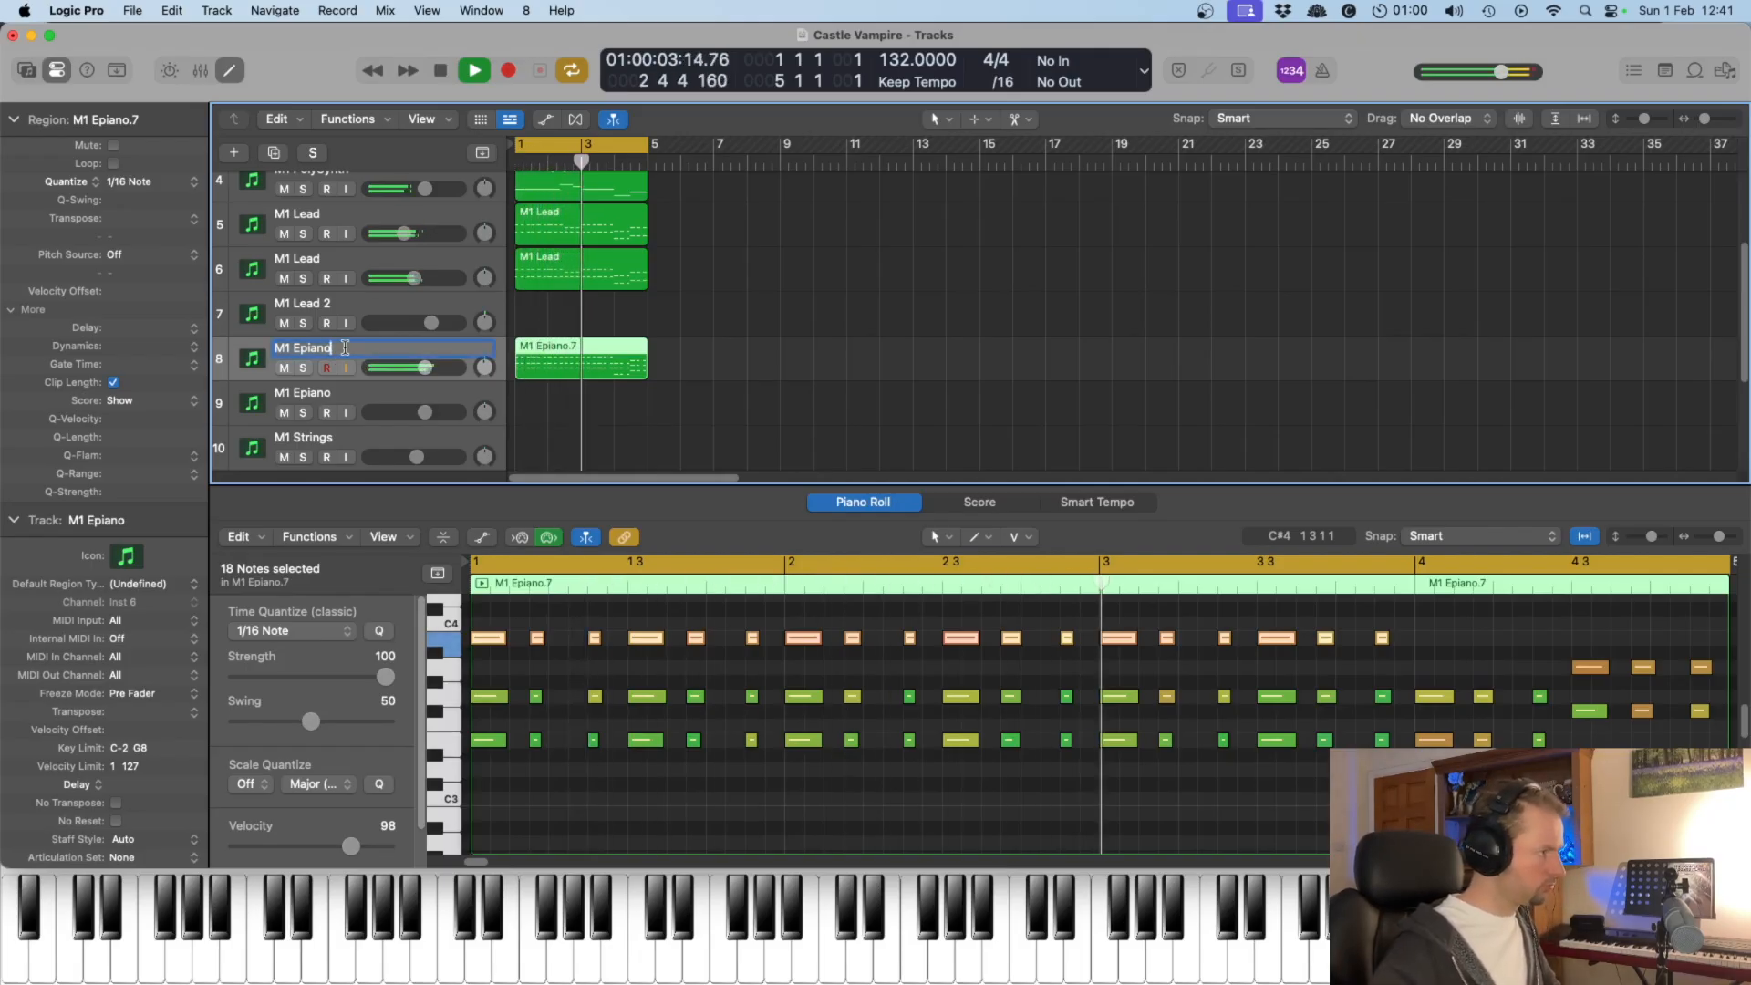
key(BackSpace)
key(BackSpace)
key(BackSpace)
key(BackSpace)
key(BackSpace)
key(BackSpace)
text(O)
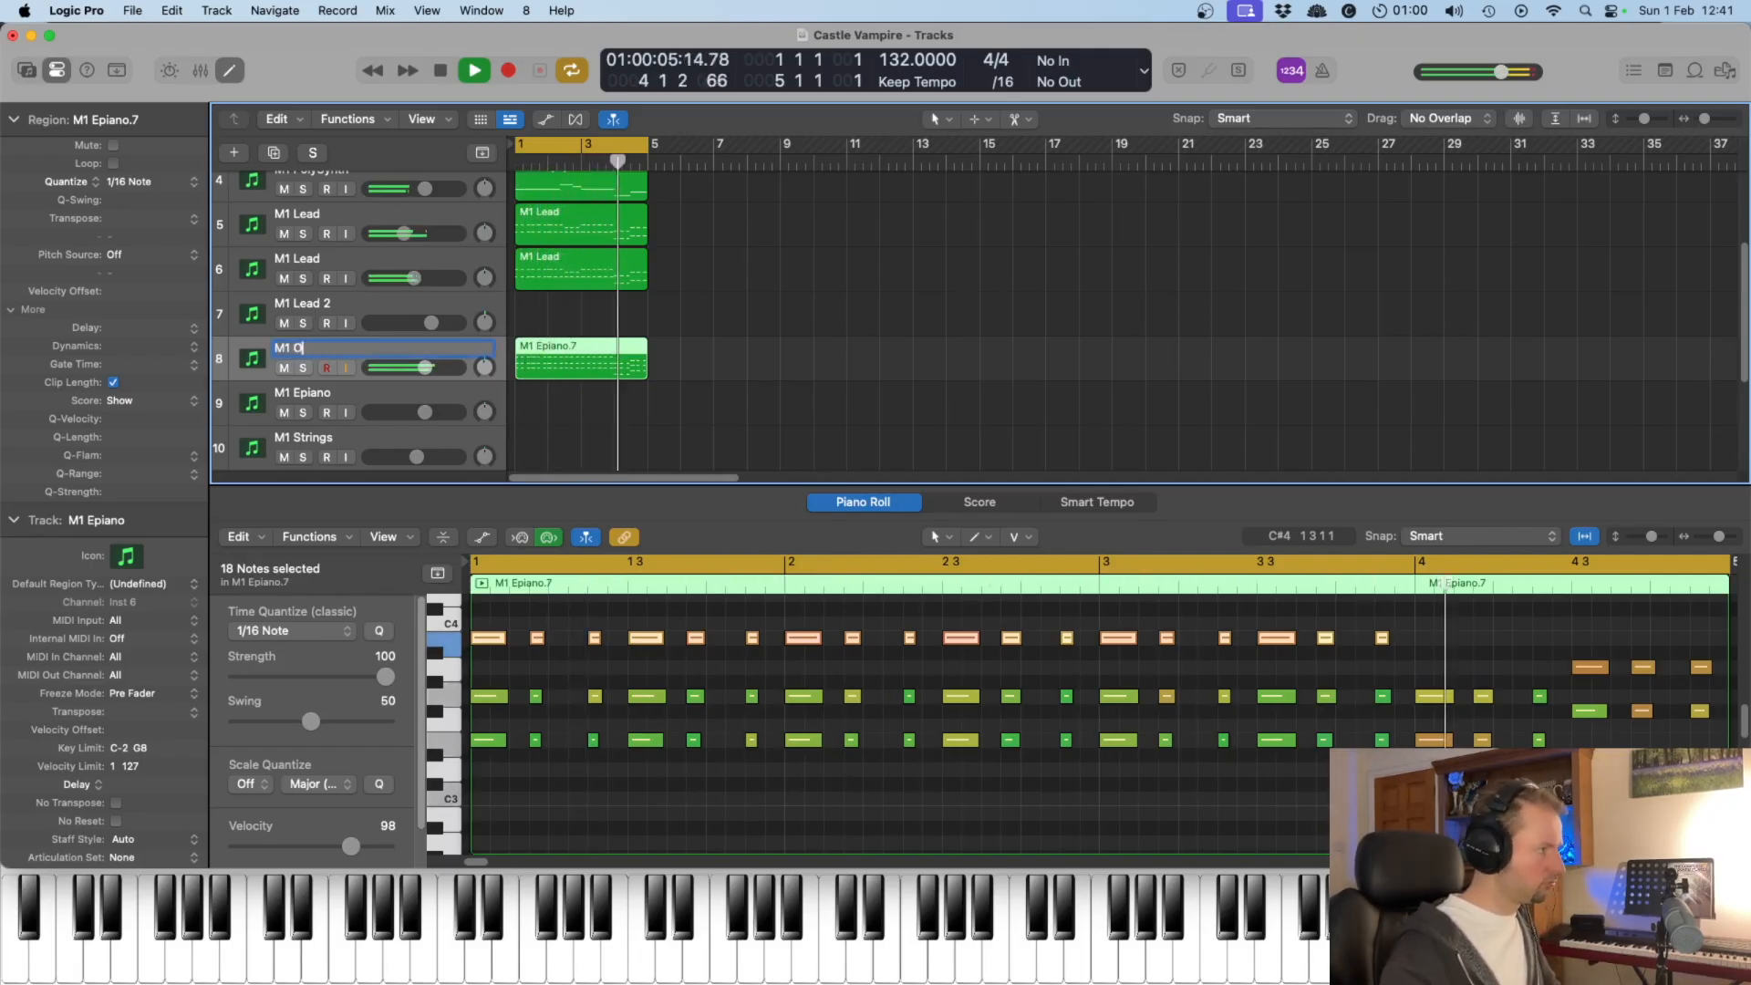
text(rgan)
key(Return)
key(space)
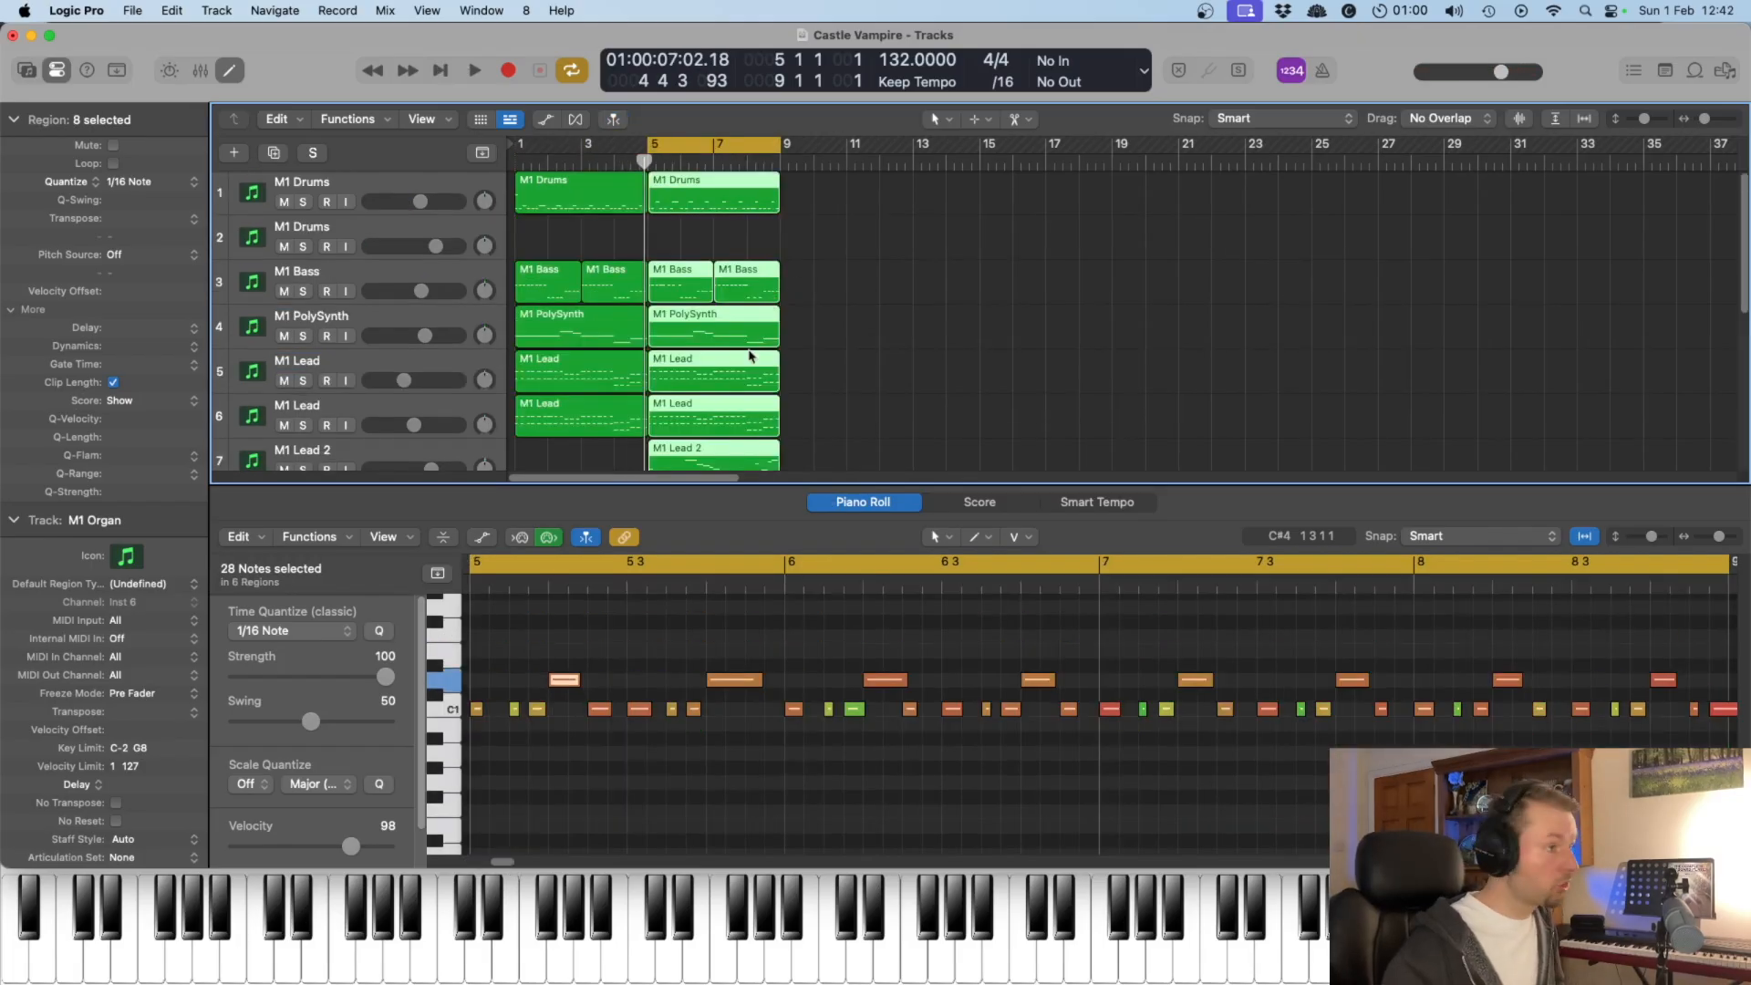
Step: Select the M1 Lead 2 track and start playback of the cycle from bar 5 to bar 9
scroll(750, 355, down, 3)
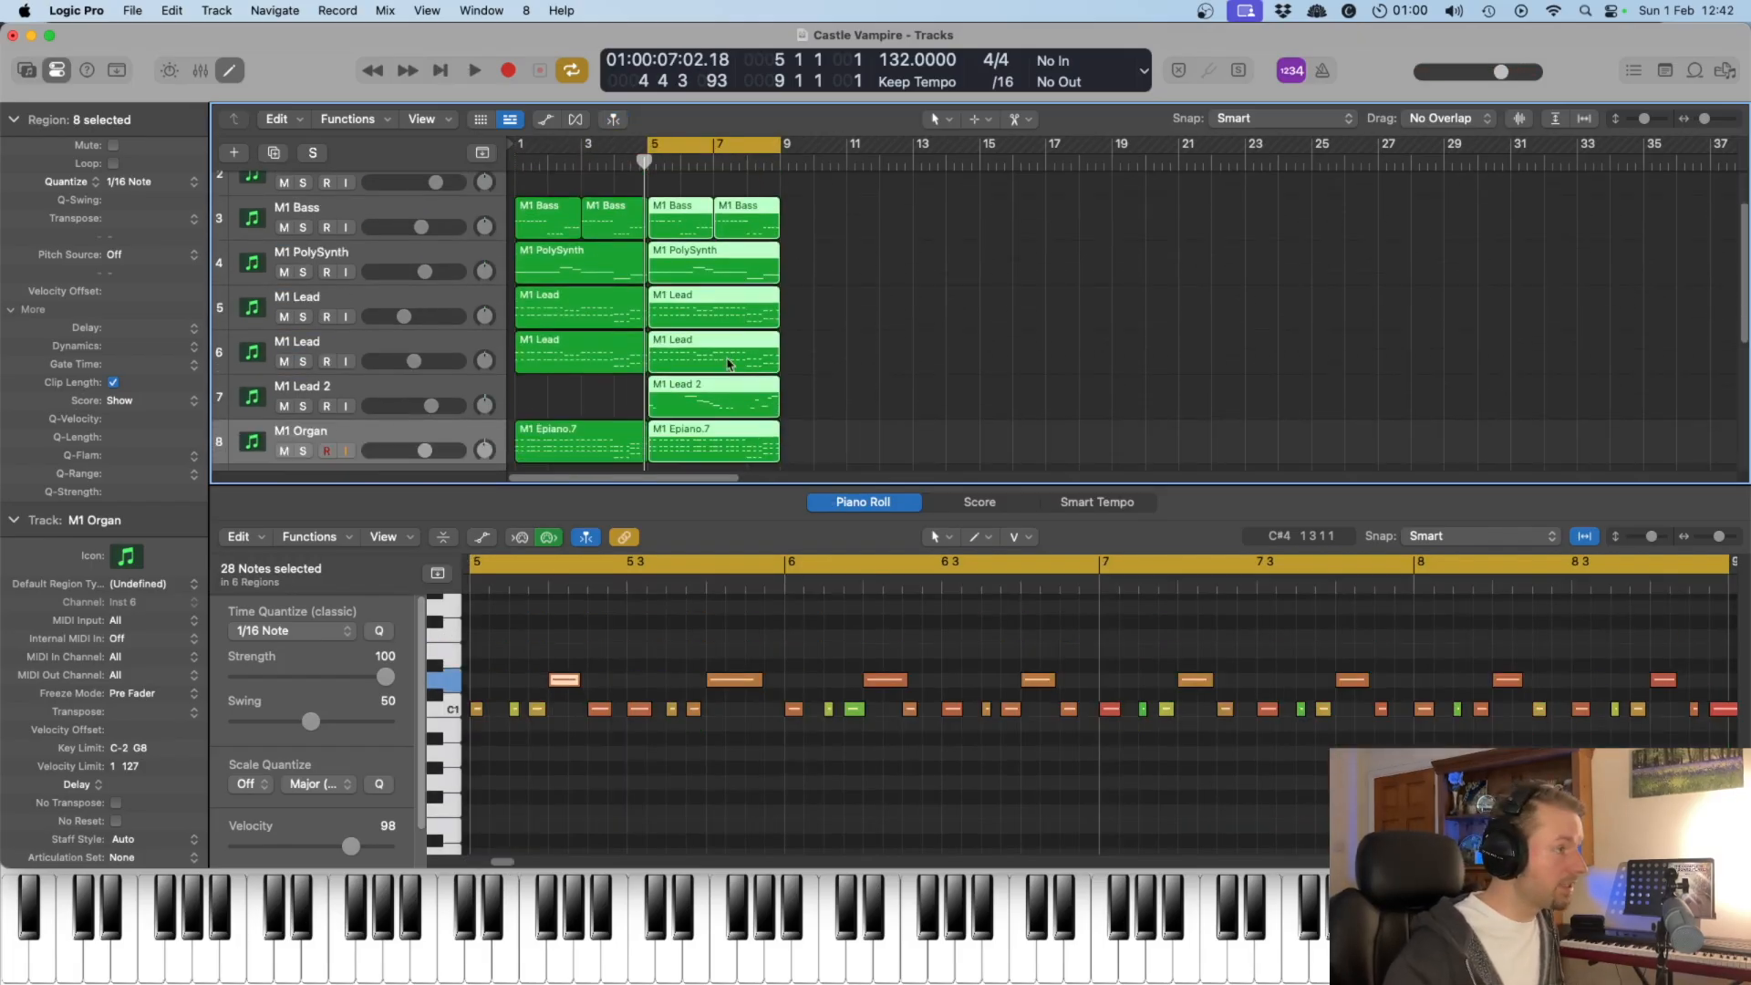
click(430, 401)
key(space)
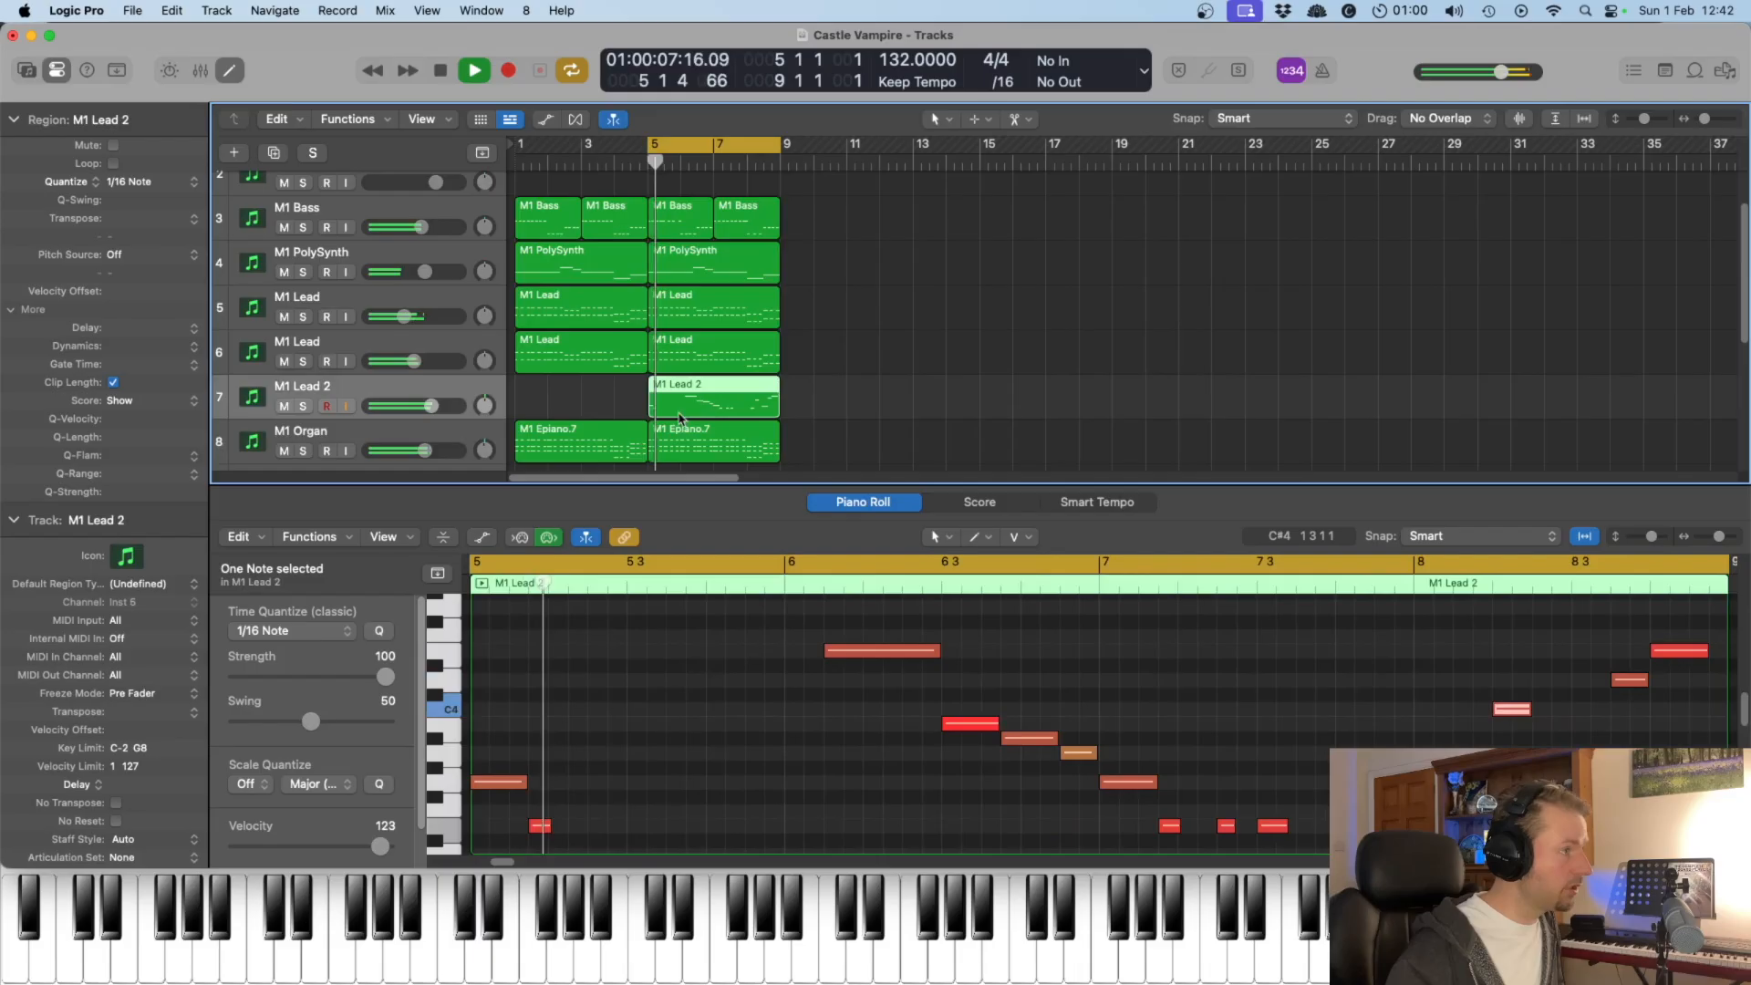
Step: Solo the M1 Lead 2 melody to hear it alone, unsolo it, and play bars 5 to 9 with all parts
click(304, 406)
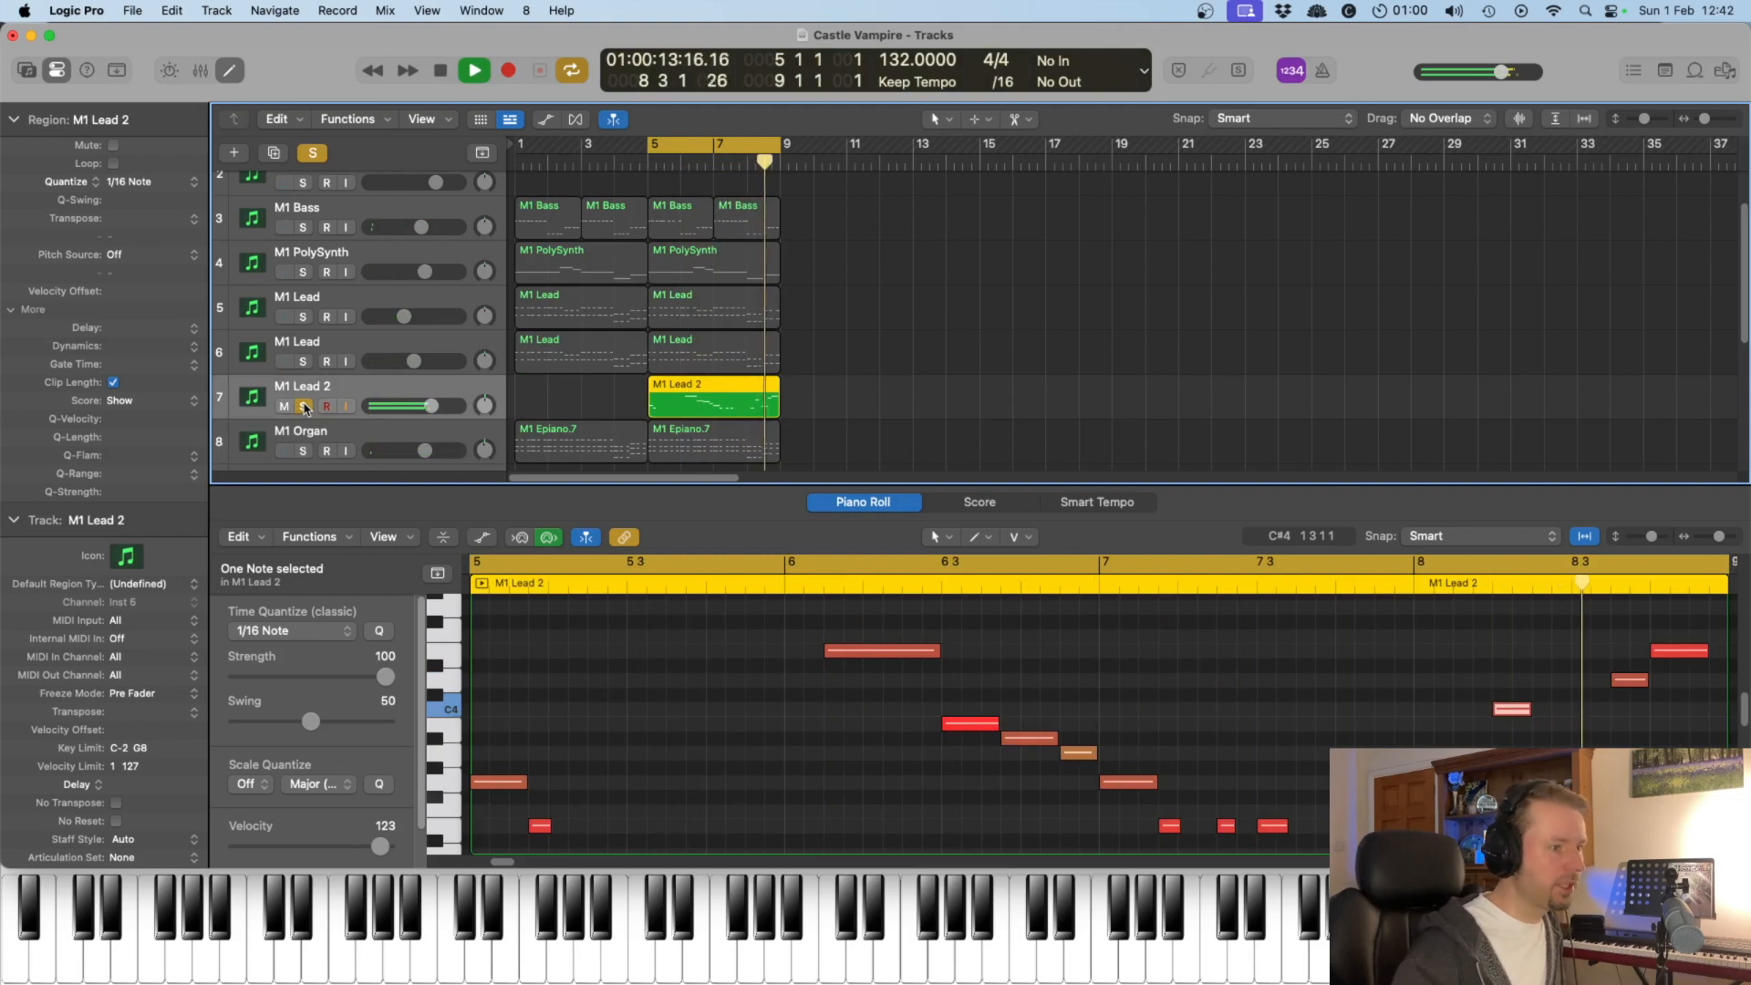
key(space)
click(305, 405)
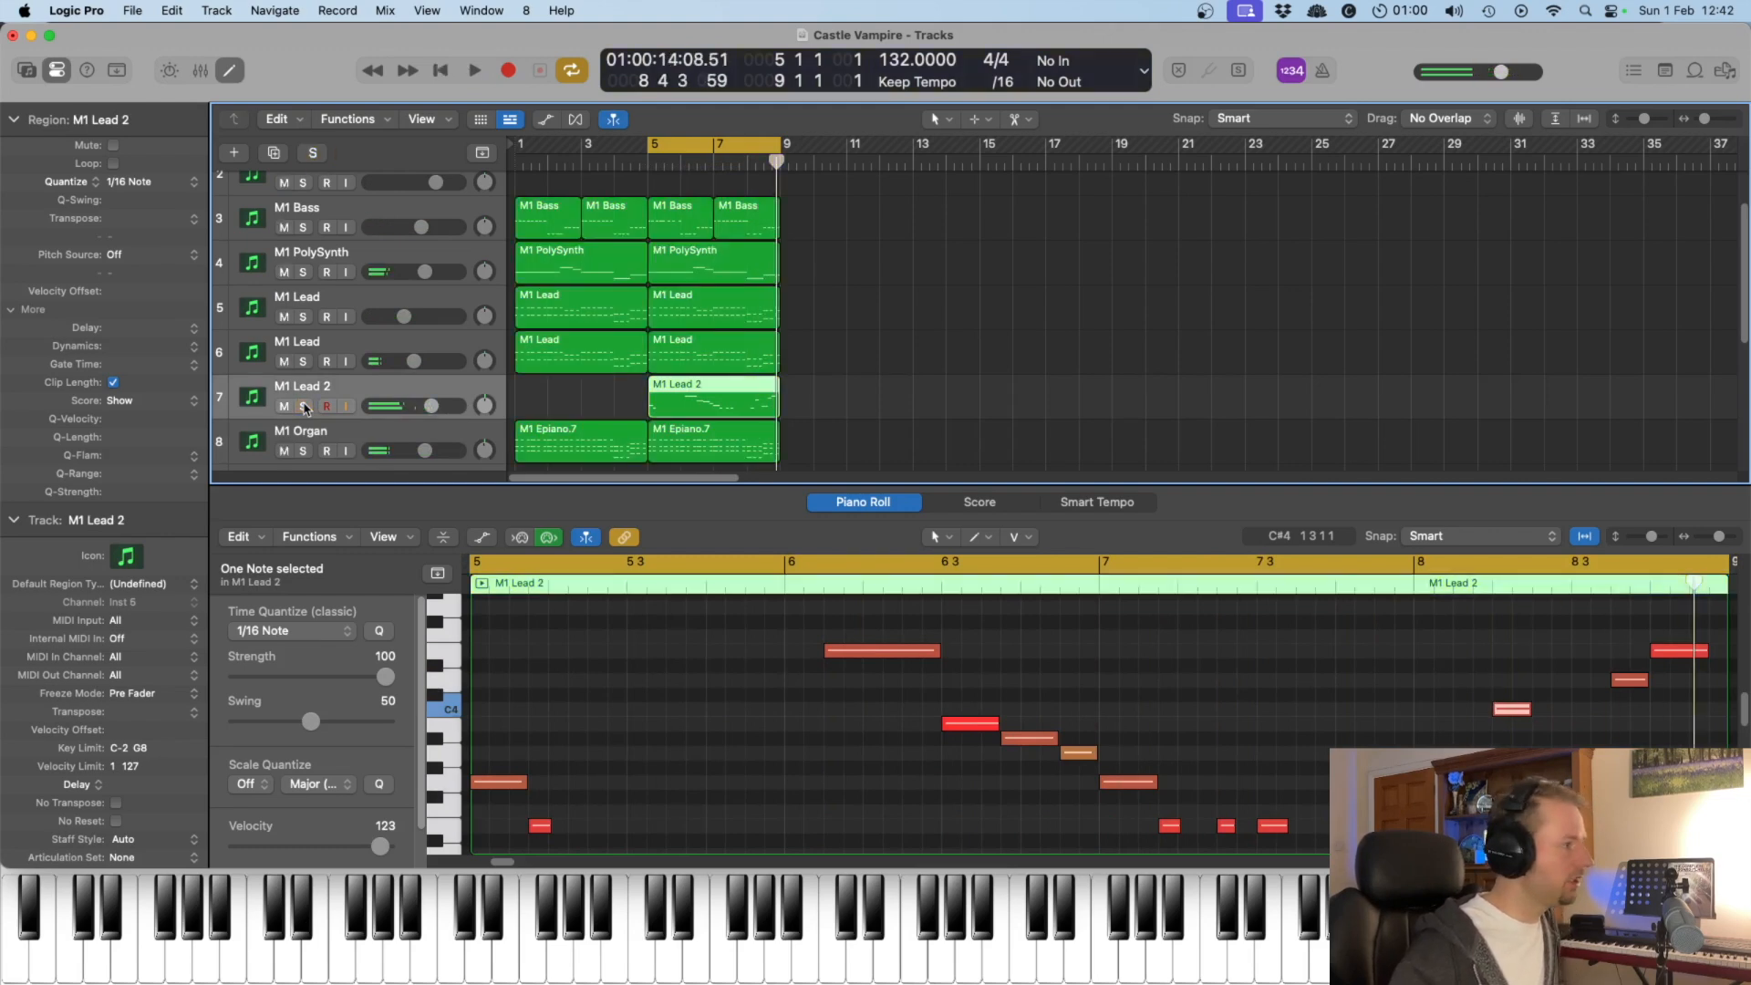
key(space)
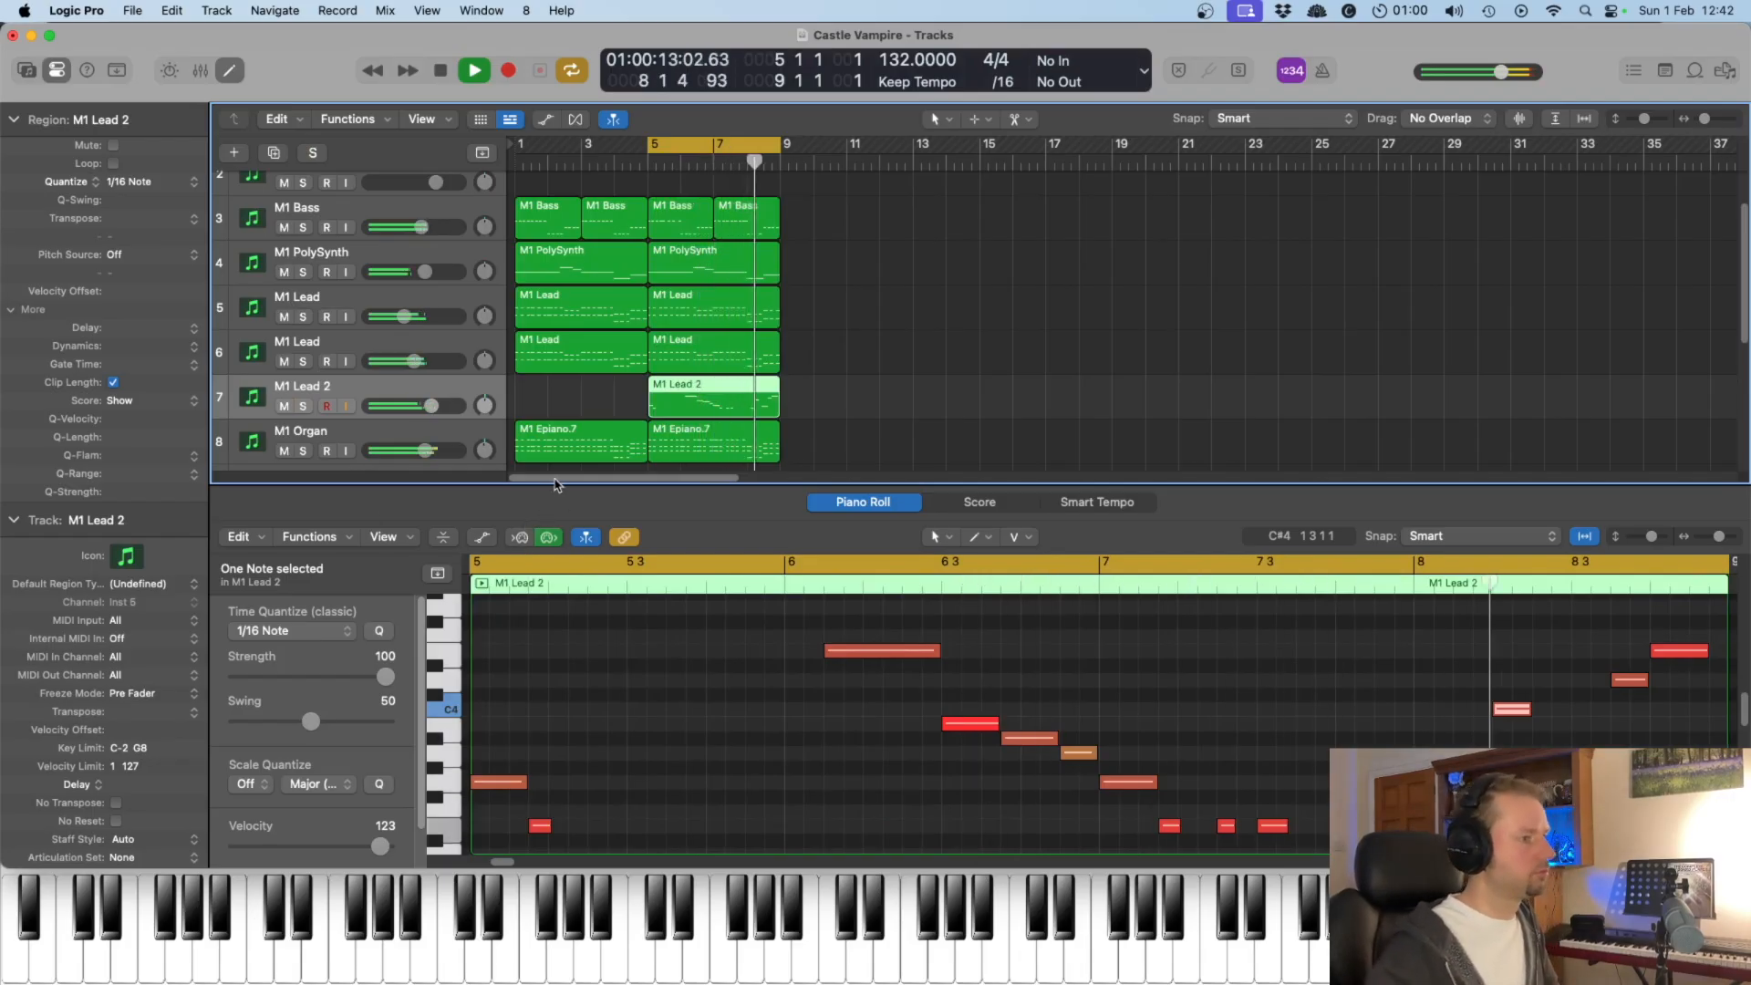
key(space)
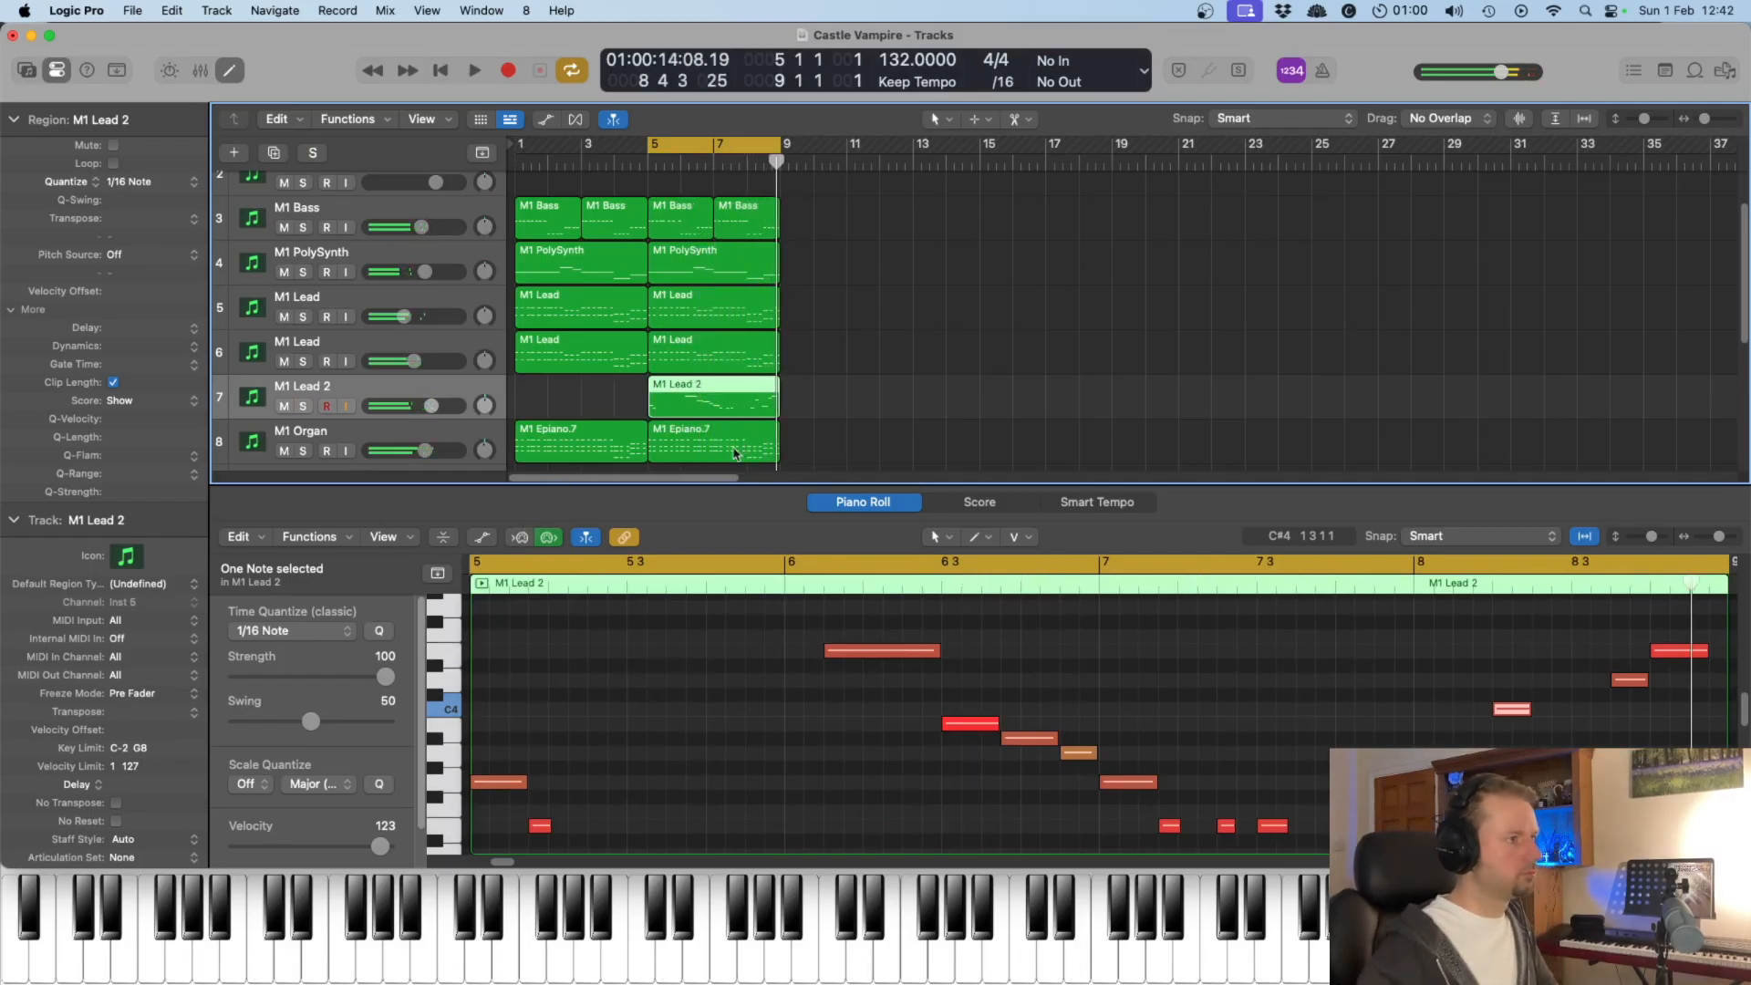
Step: Select the M1 Strings track and play its melody with the other parts over bars 9 to 13
scroll(849, 324, down, 5)
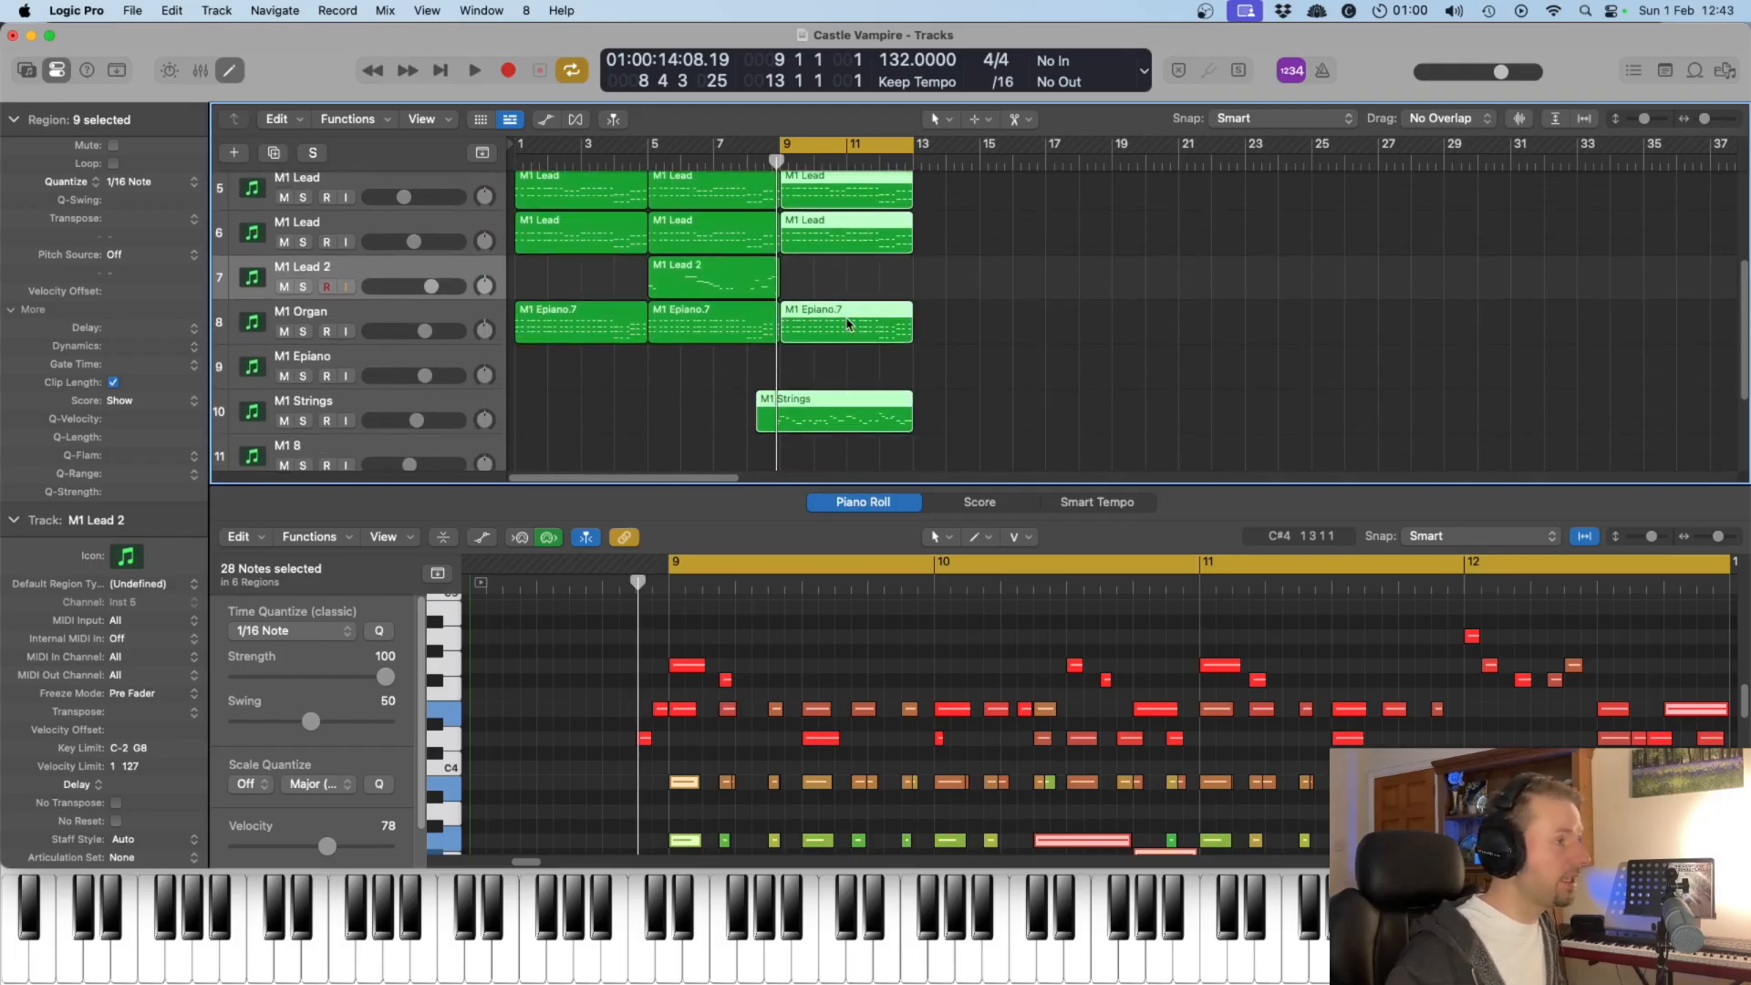
click(544, 418)
key(space)
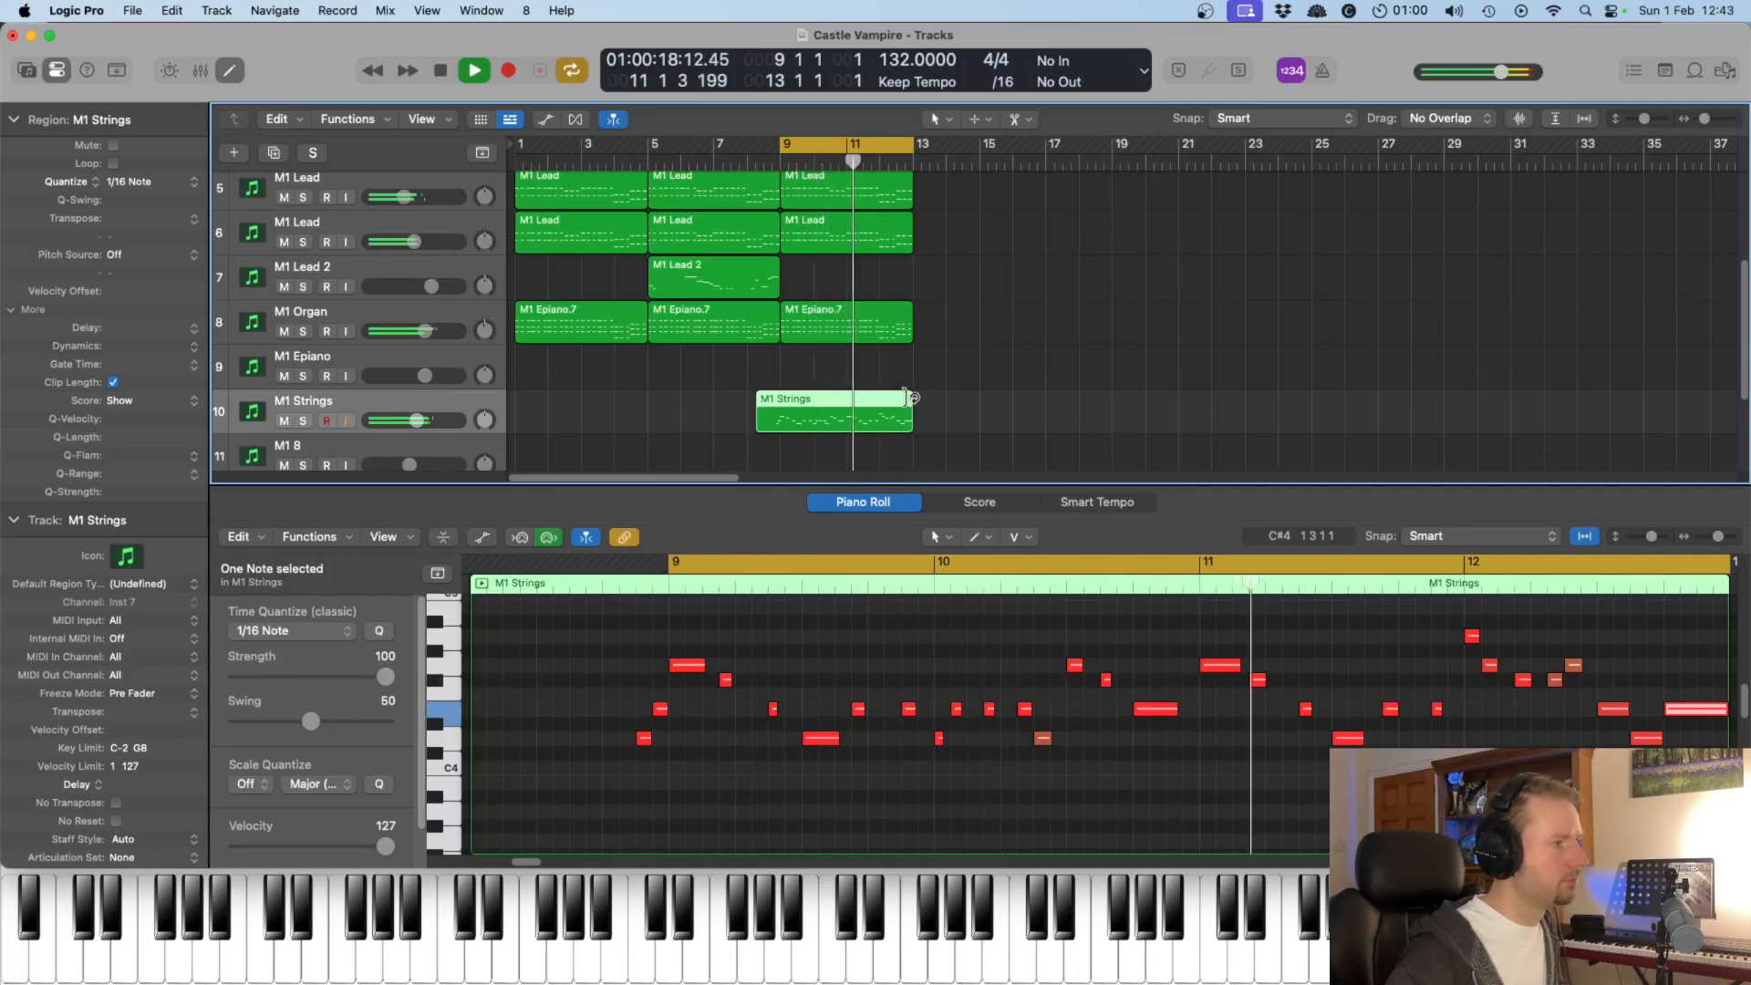
scroll(902, 402, down, 1)
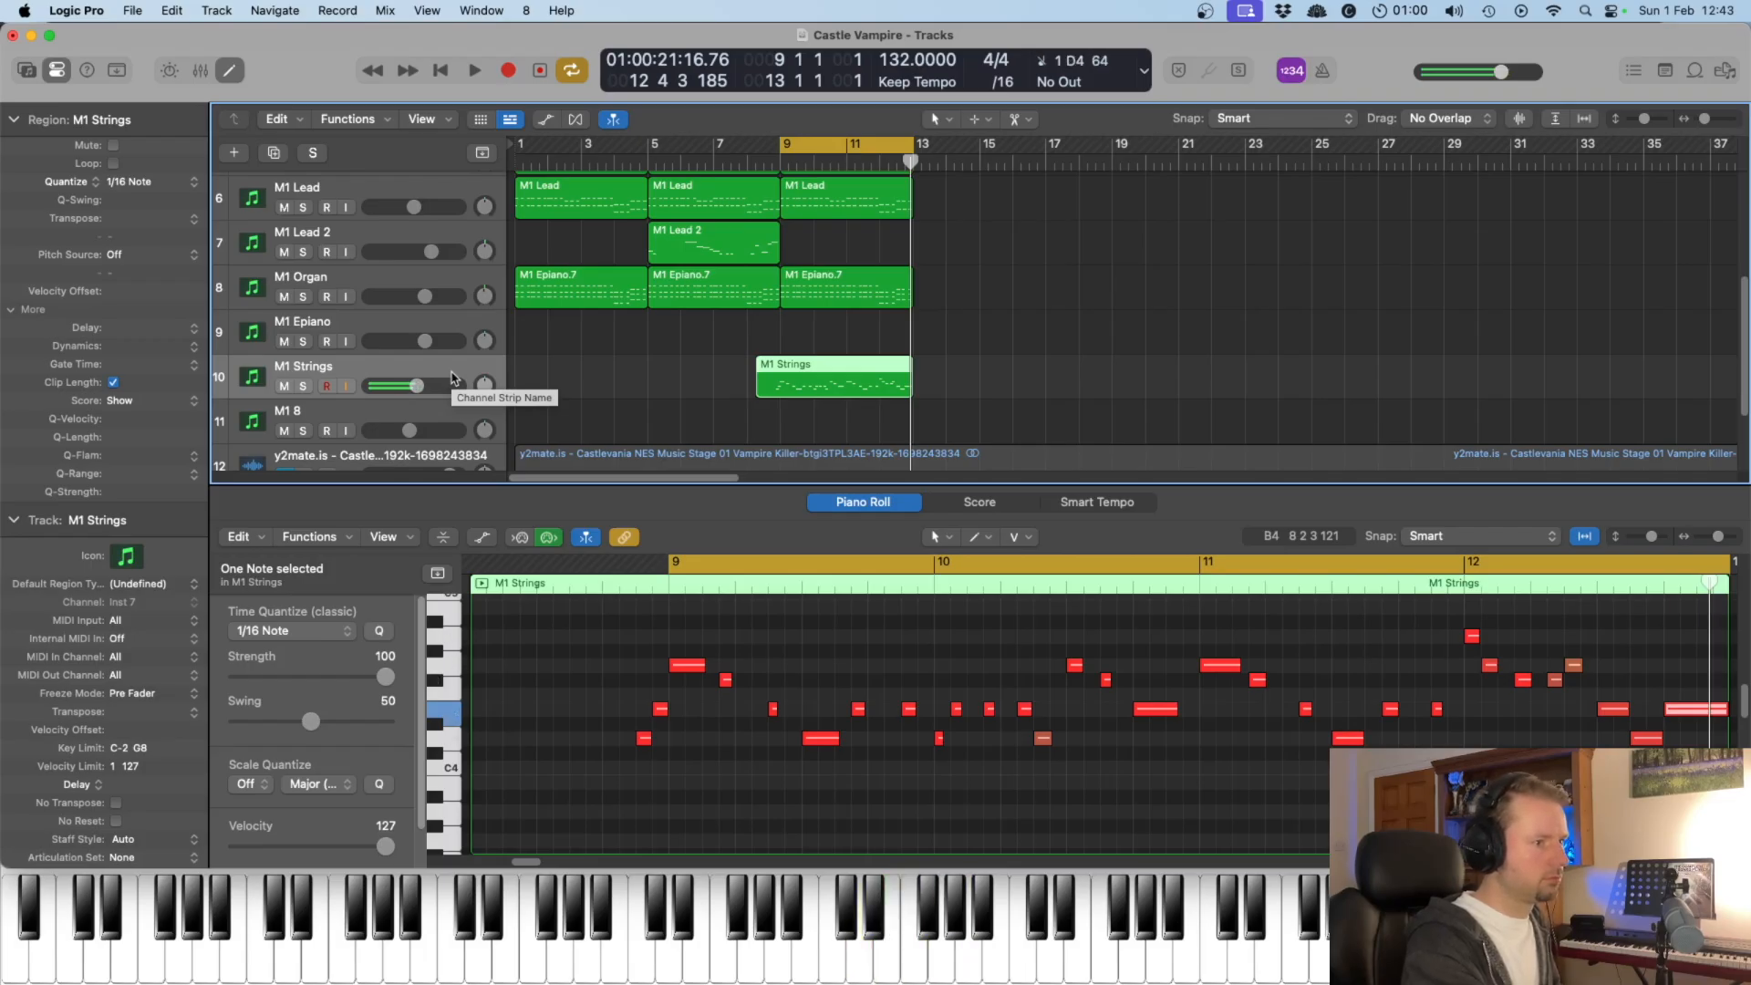
key(space)
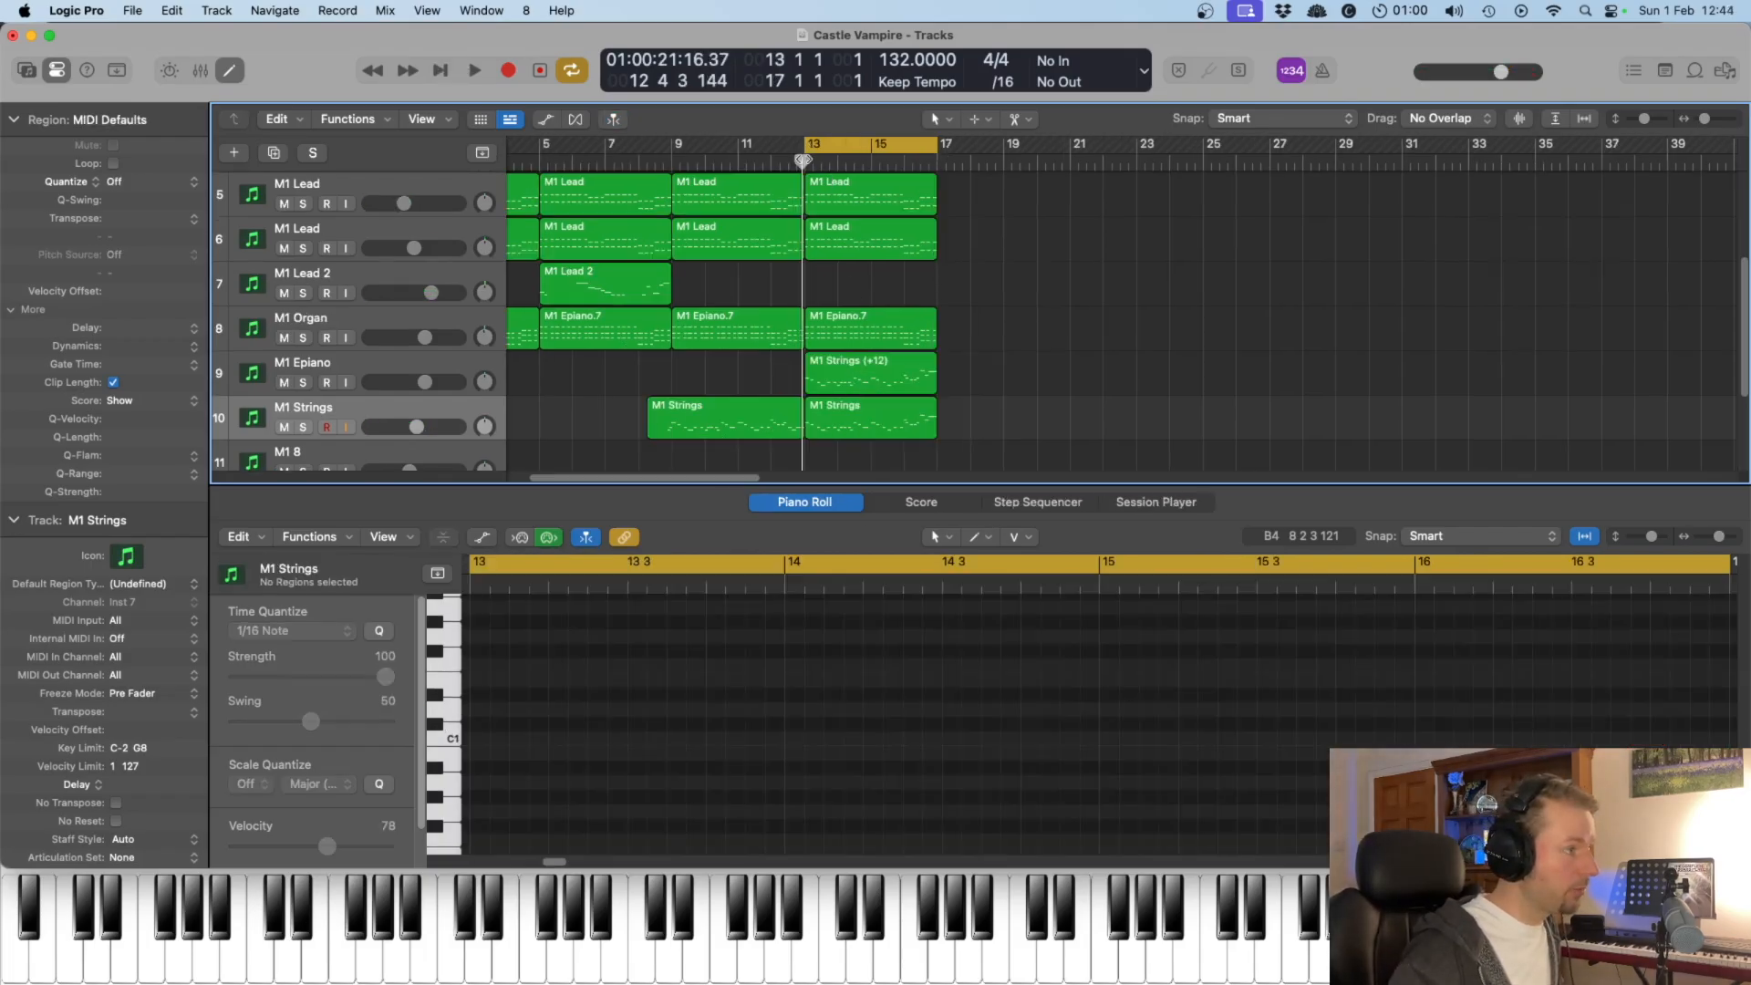
Step: Play bars 13 to 17 and examine the notes of the M1 Strings (+12) region on the M1 Epiano track
key(space)
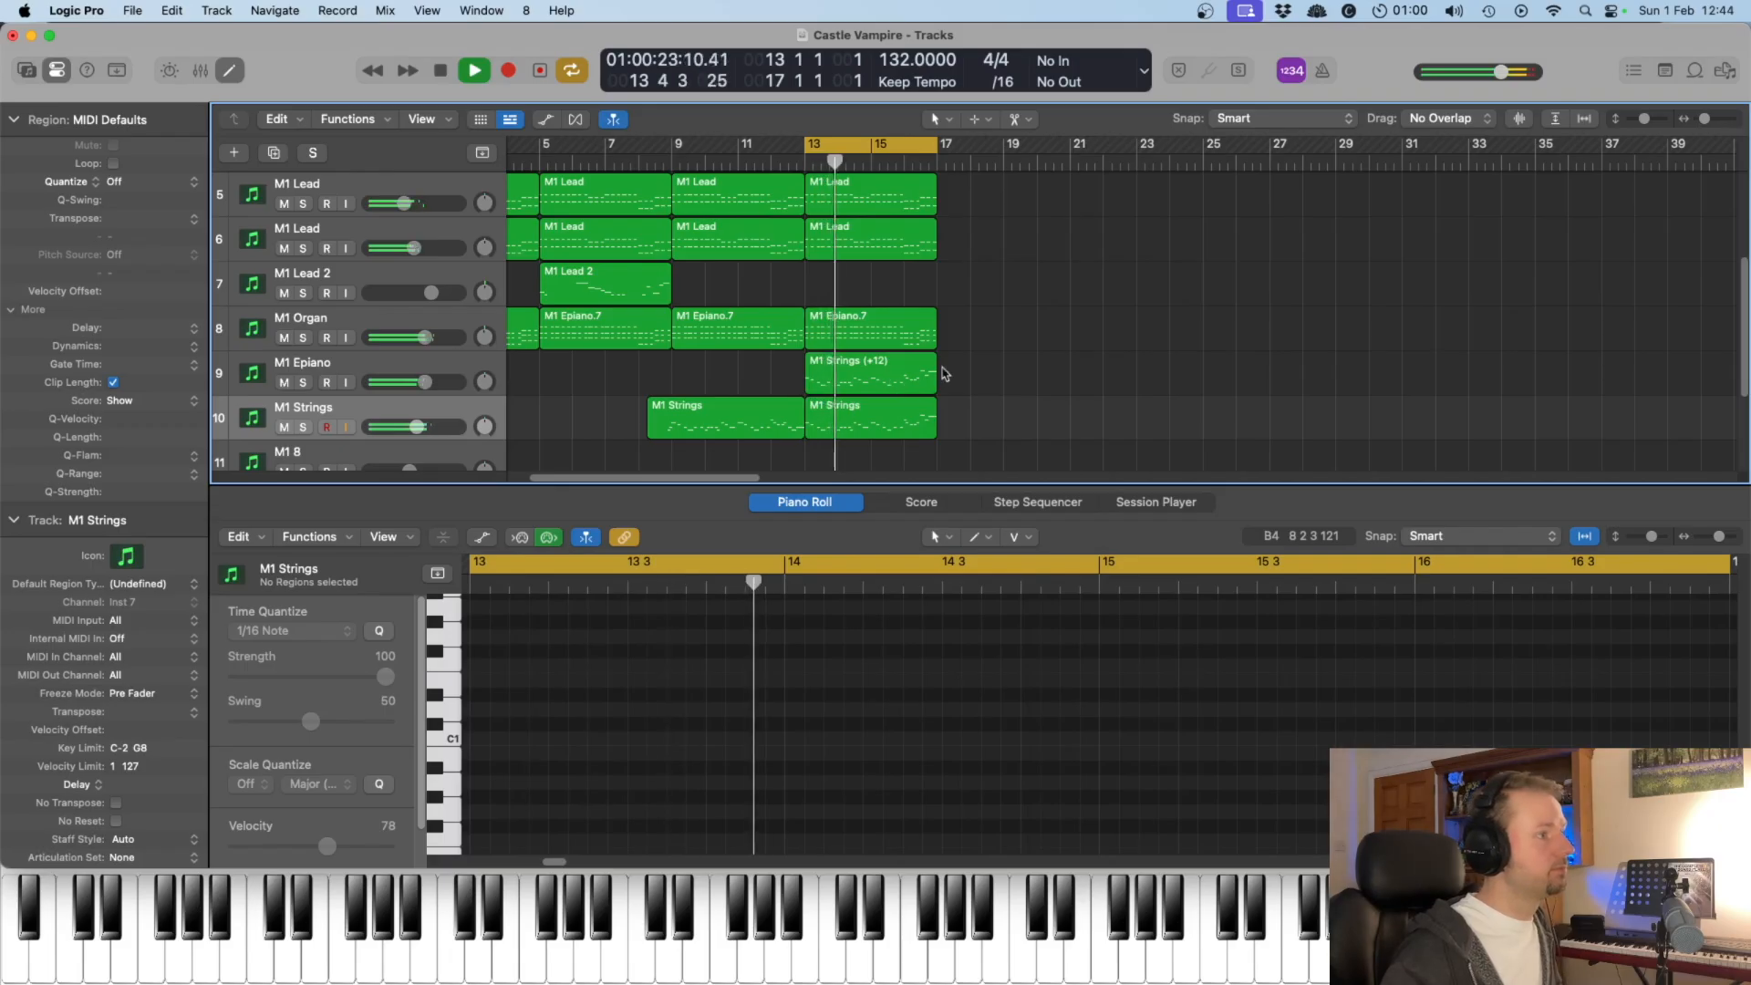
click(926, 376)
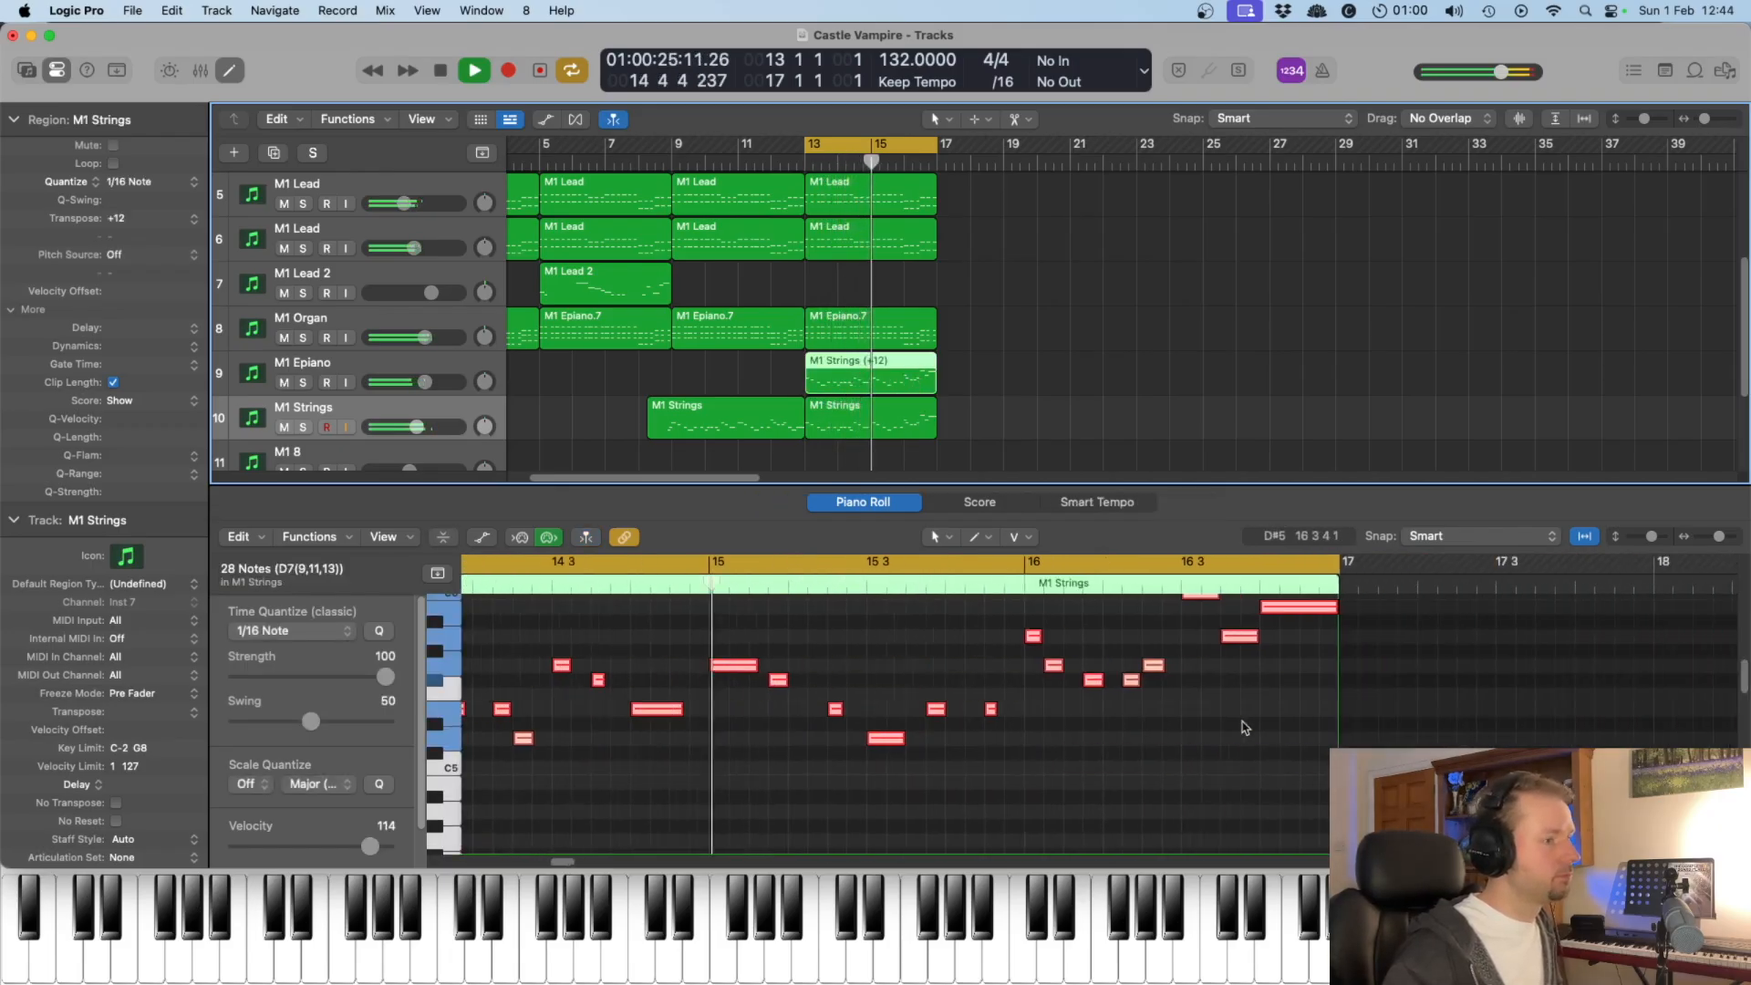
scroll(1245, 727, up, 3)
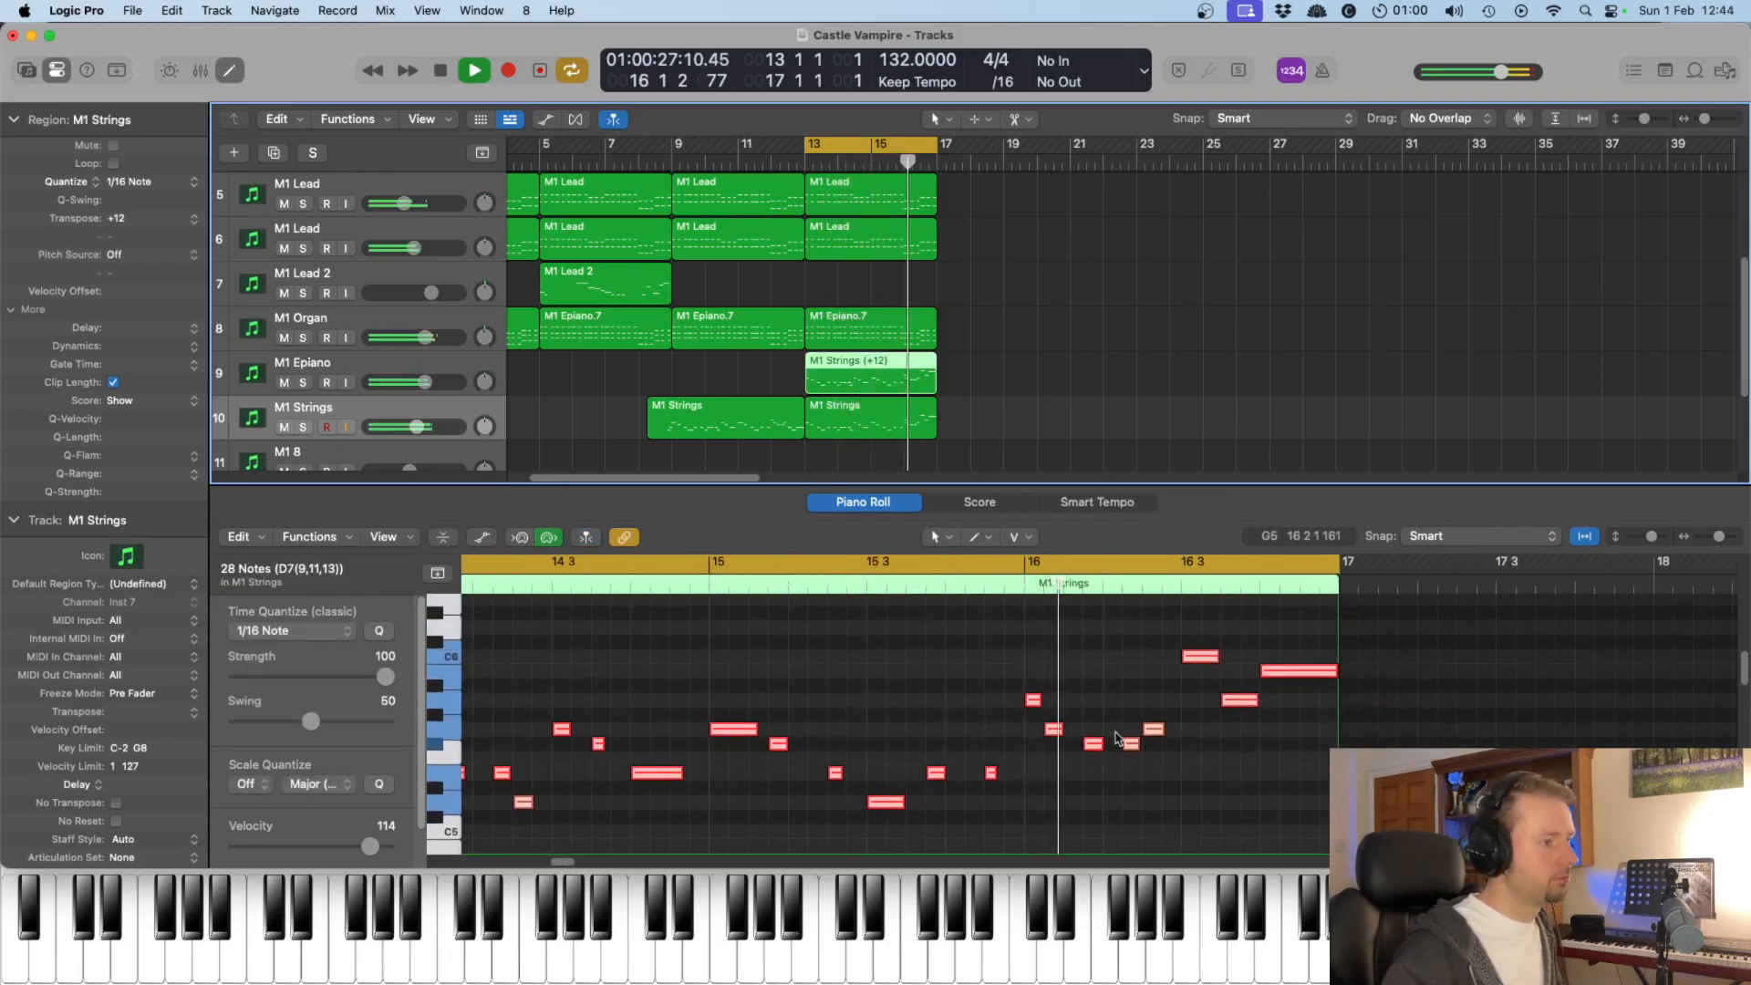
key(space)
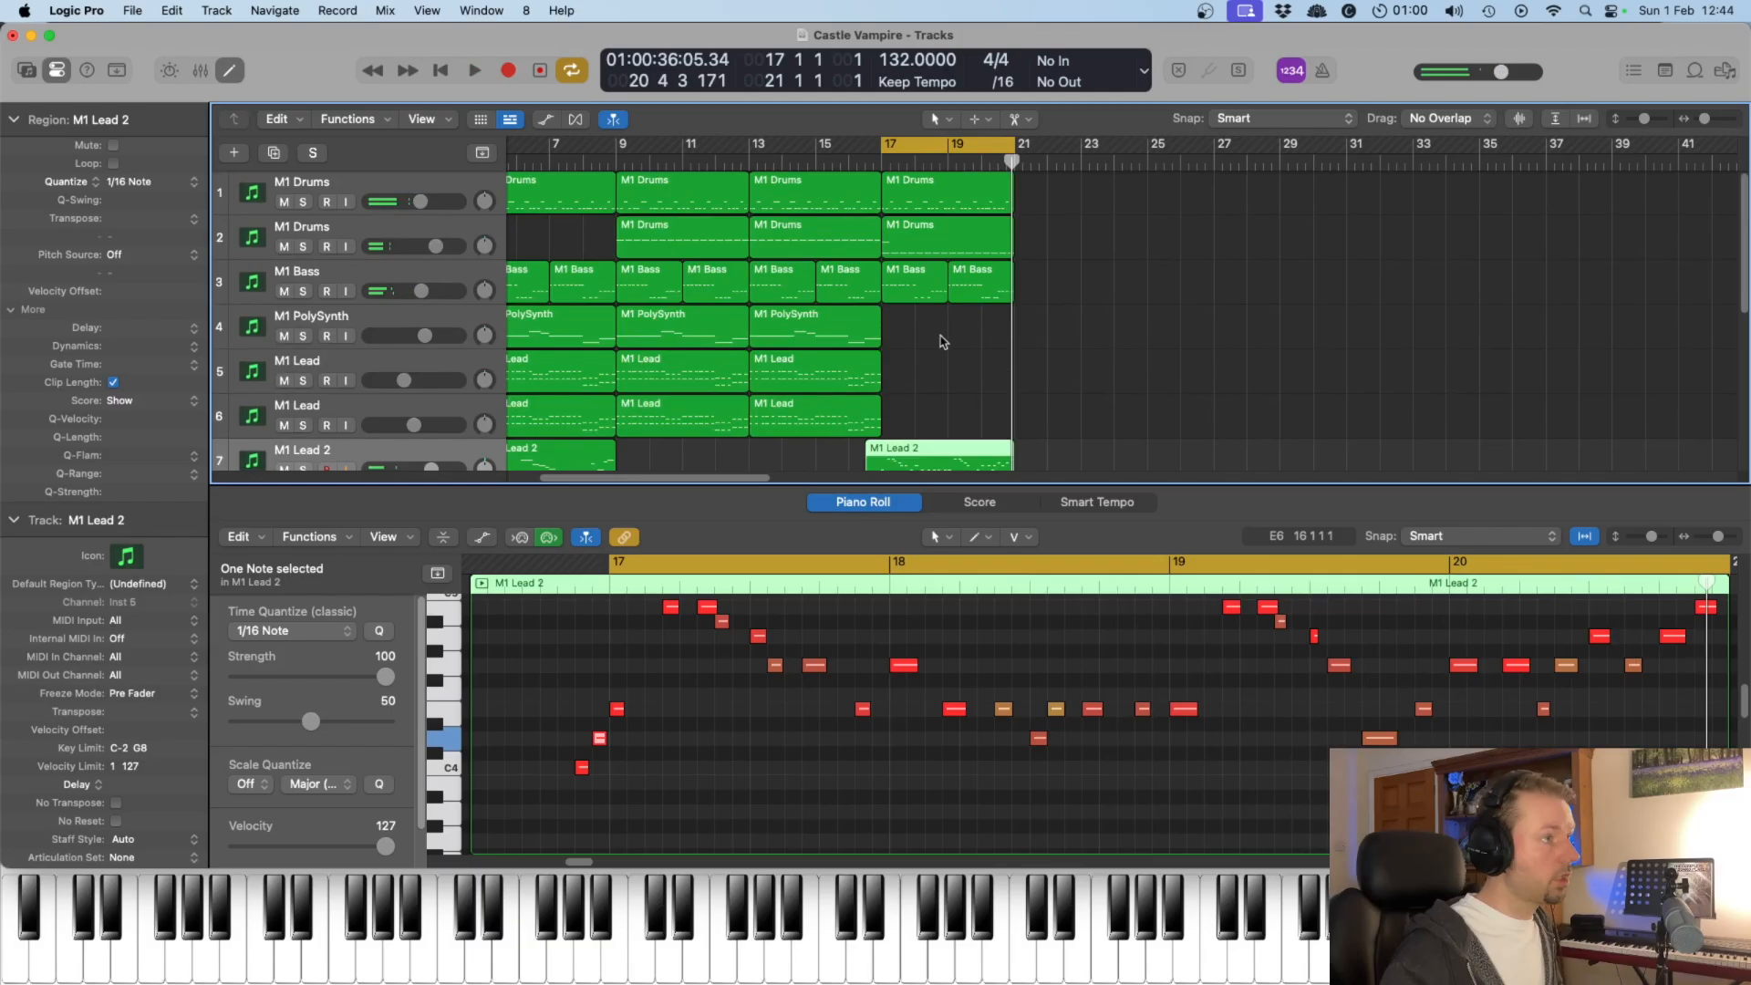
Step: Play the section from bar 17 to bar 21 and examine the notes of its M1 Lead 2 region
scroll(930, 407, down, 2)
click(945, 374)
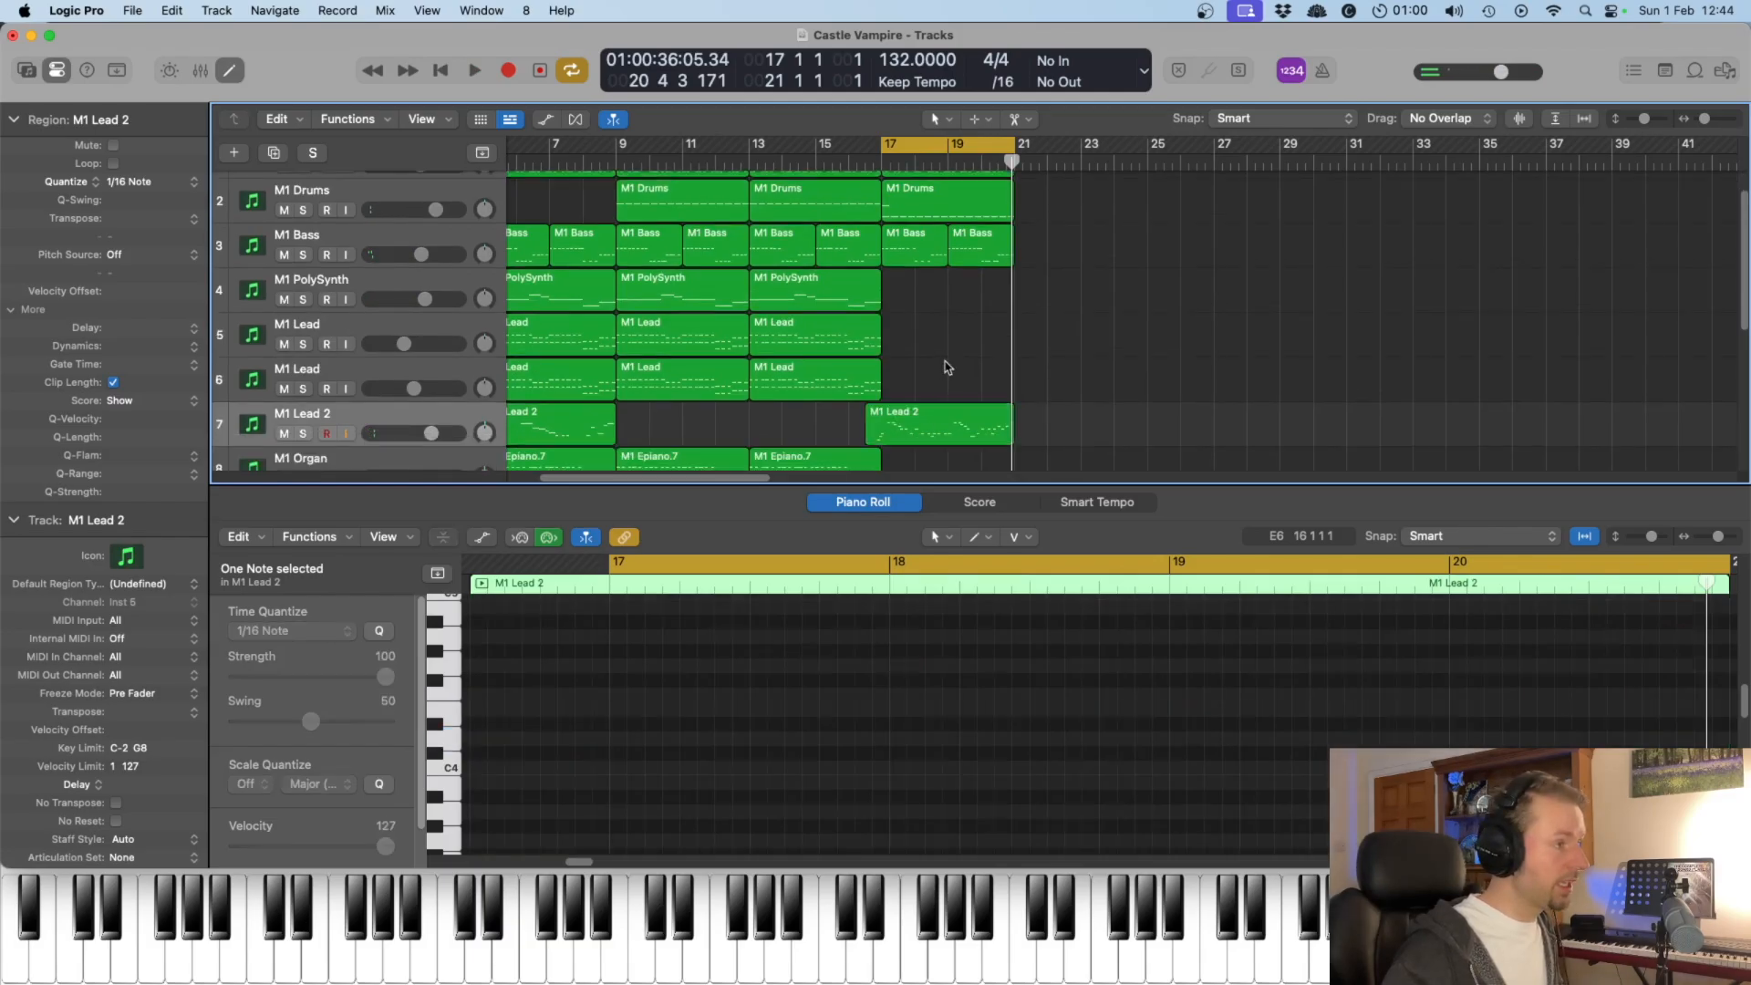
scroll(946, 367, down, 1)
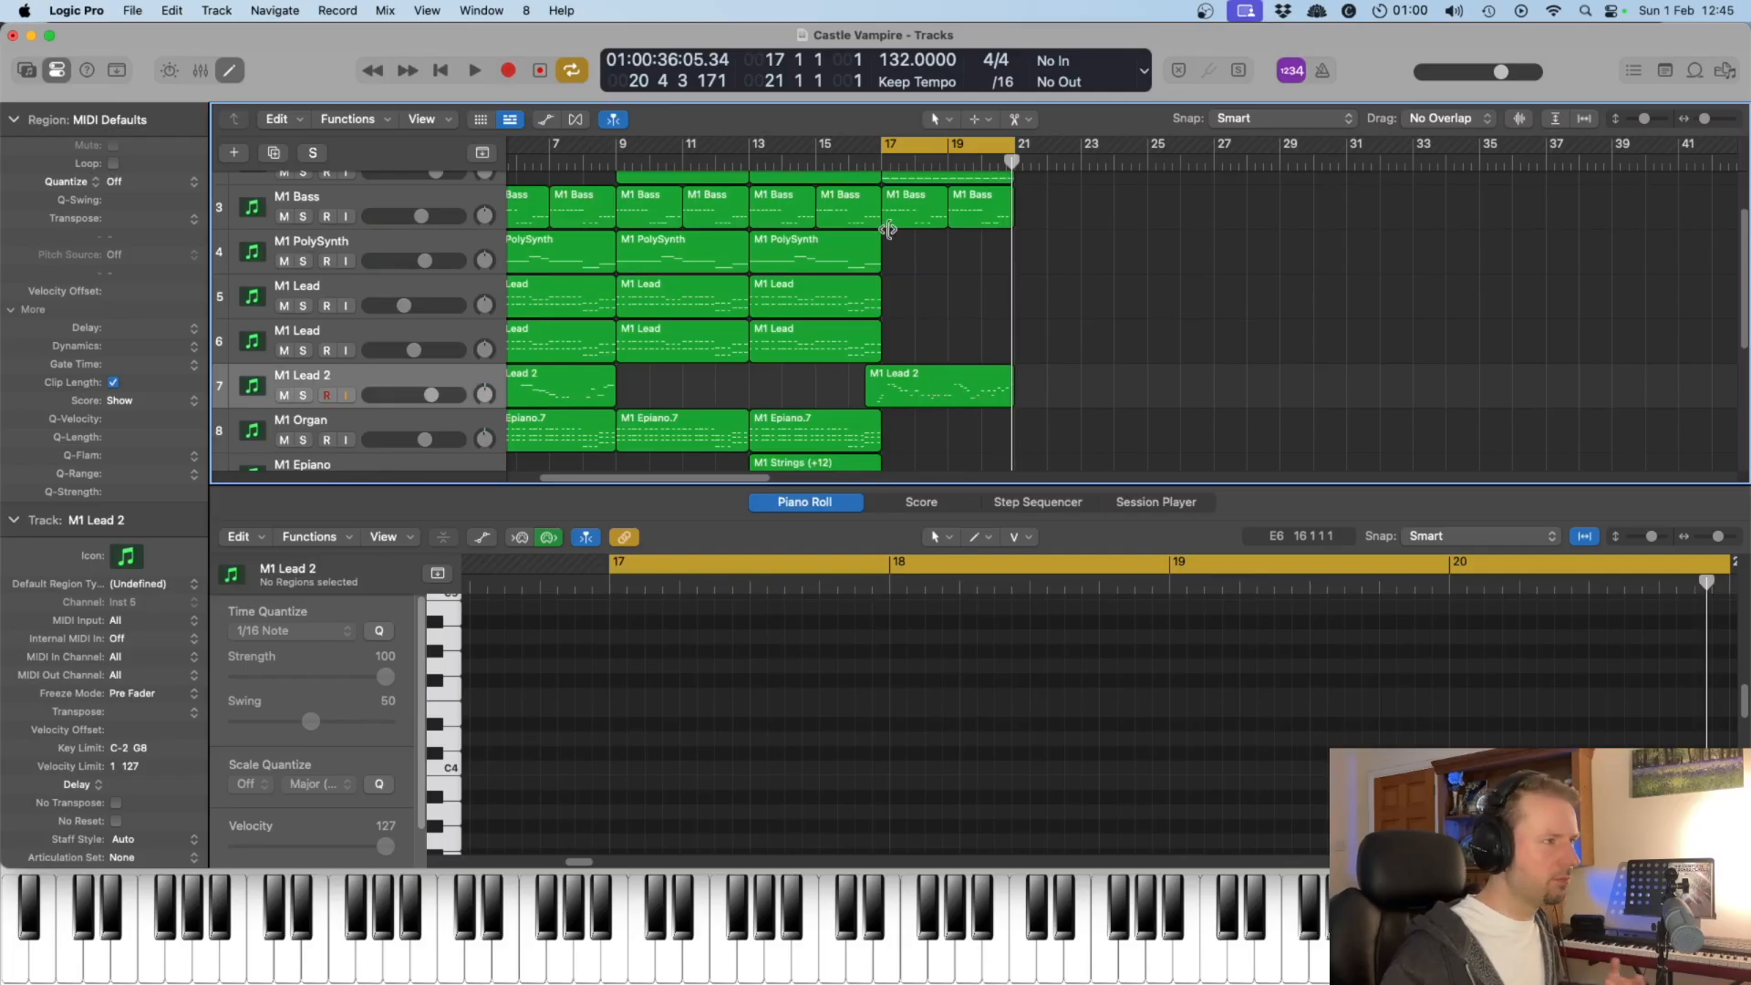
key(space)
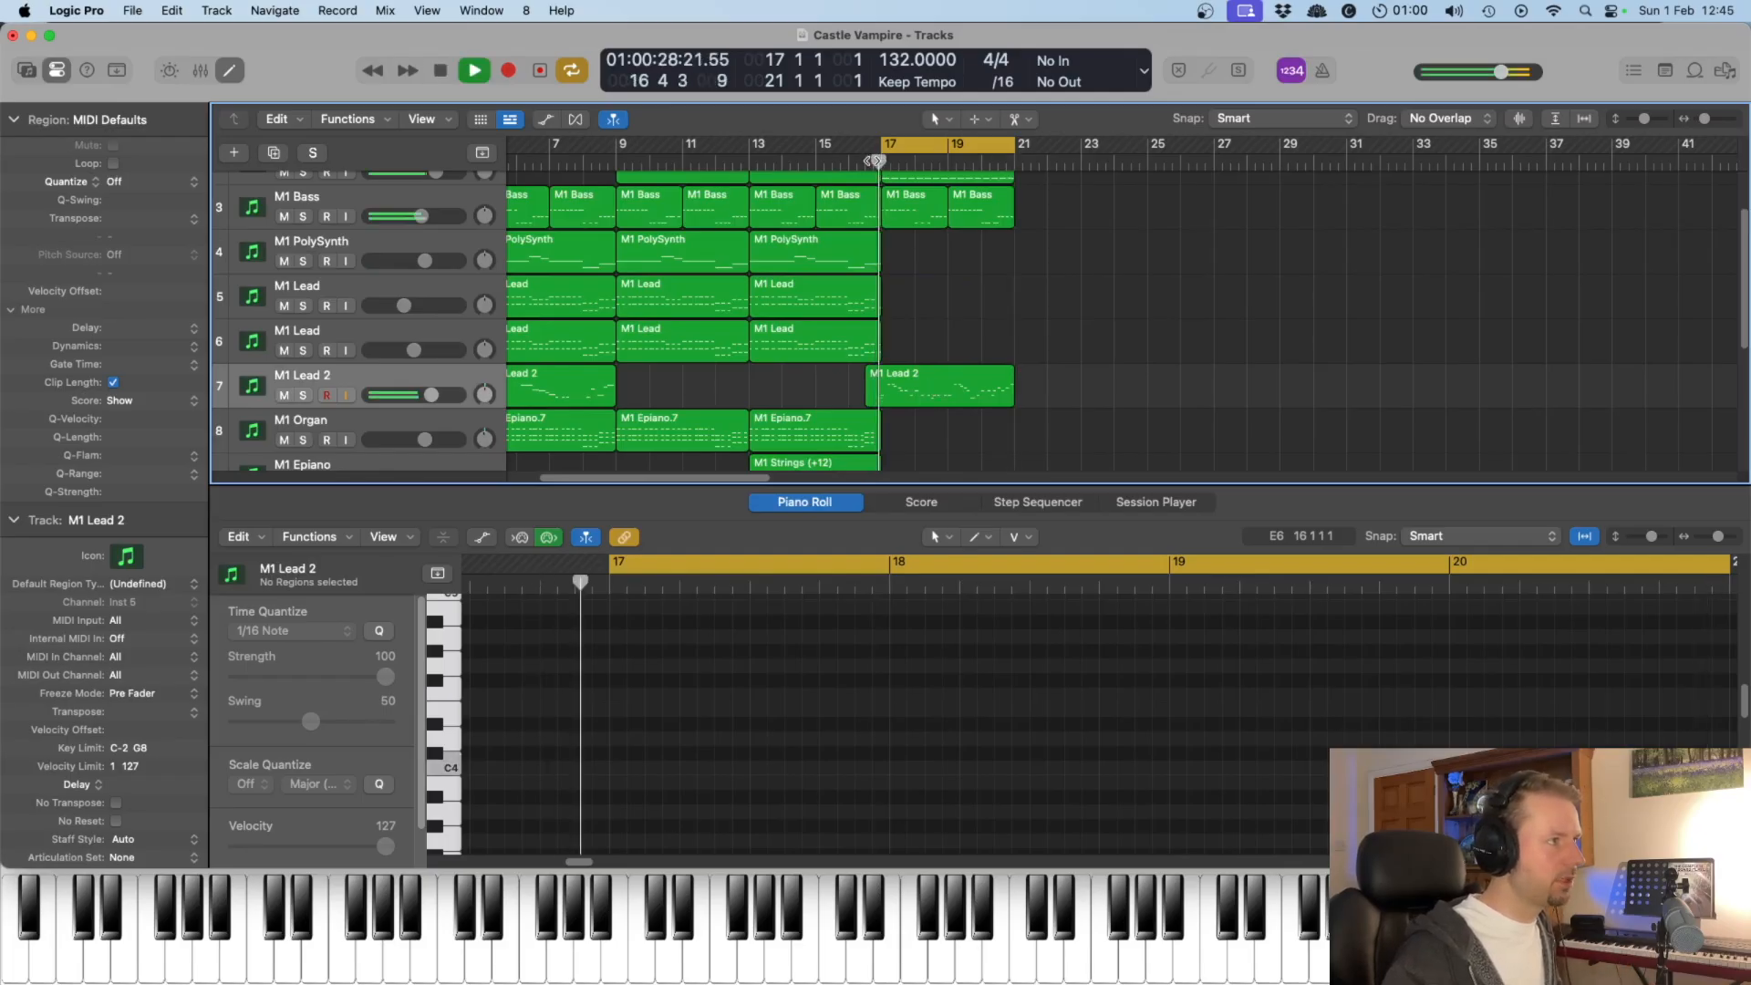
click(945, 394)
scroll(897, 812, up, 1)
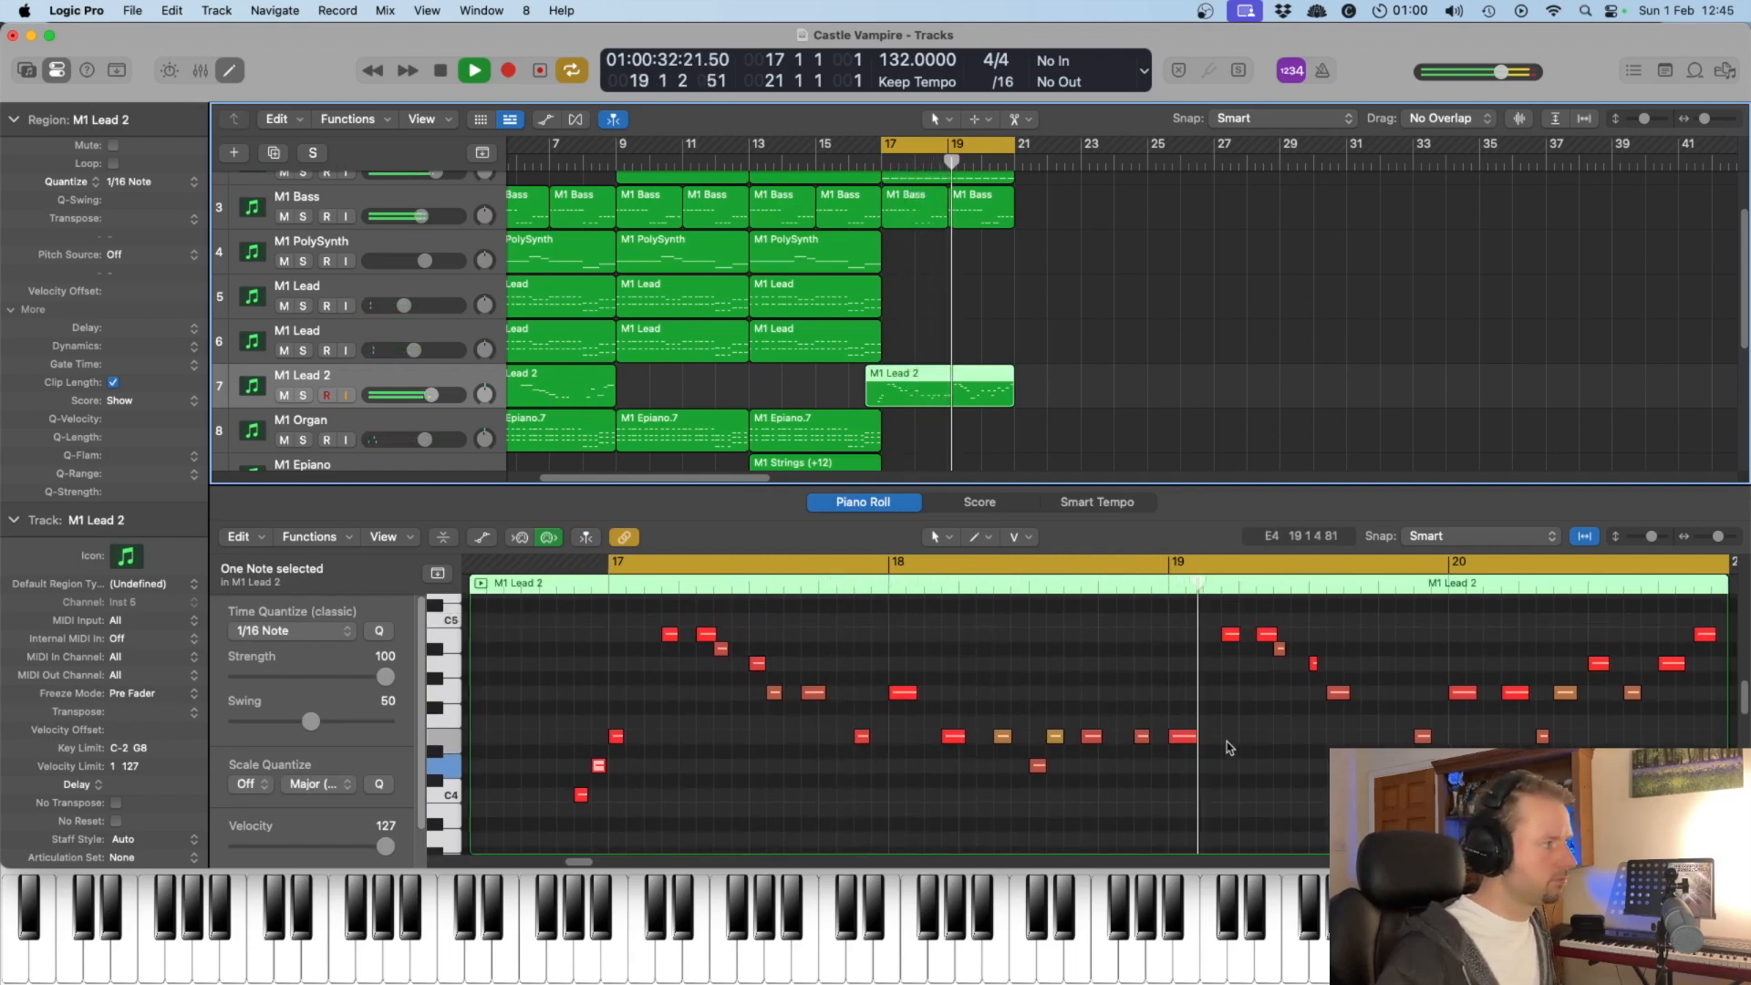
Step: Follow the remaining notes of the M1 Lead 2 region up to bar 21 during playback and stop
scroll(1230, 747, right, 5)
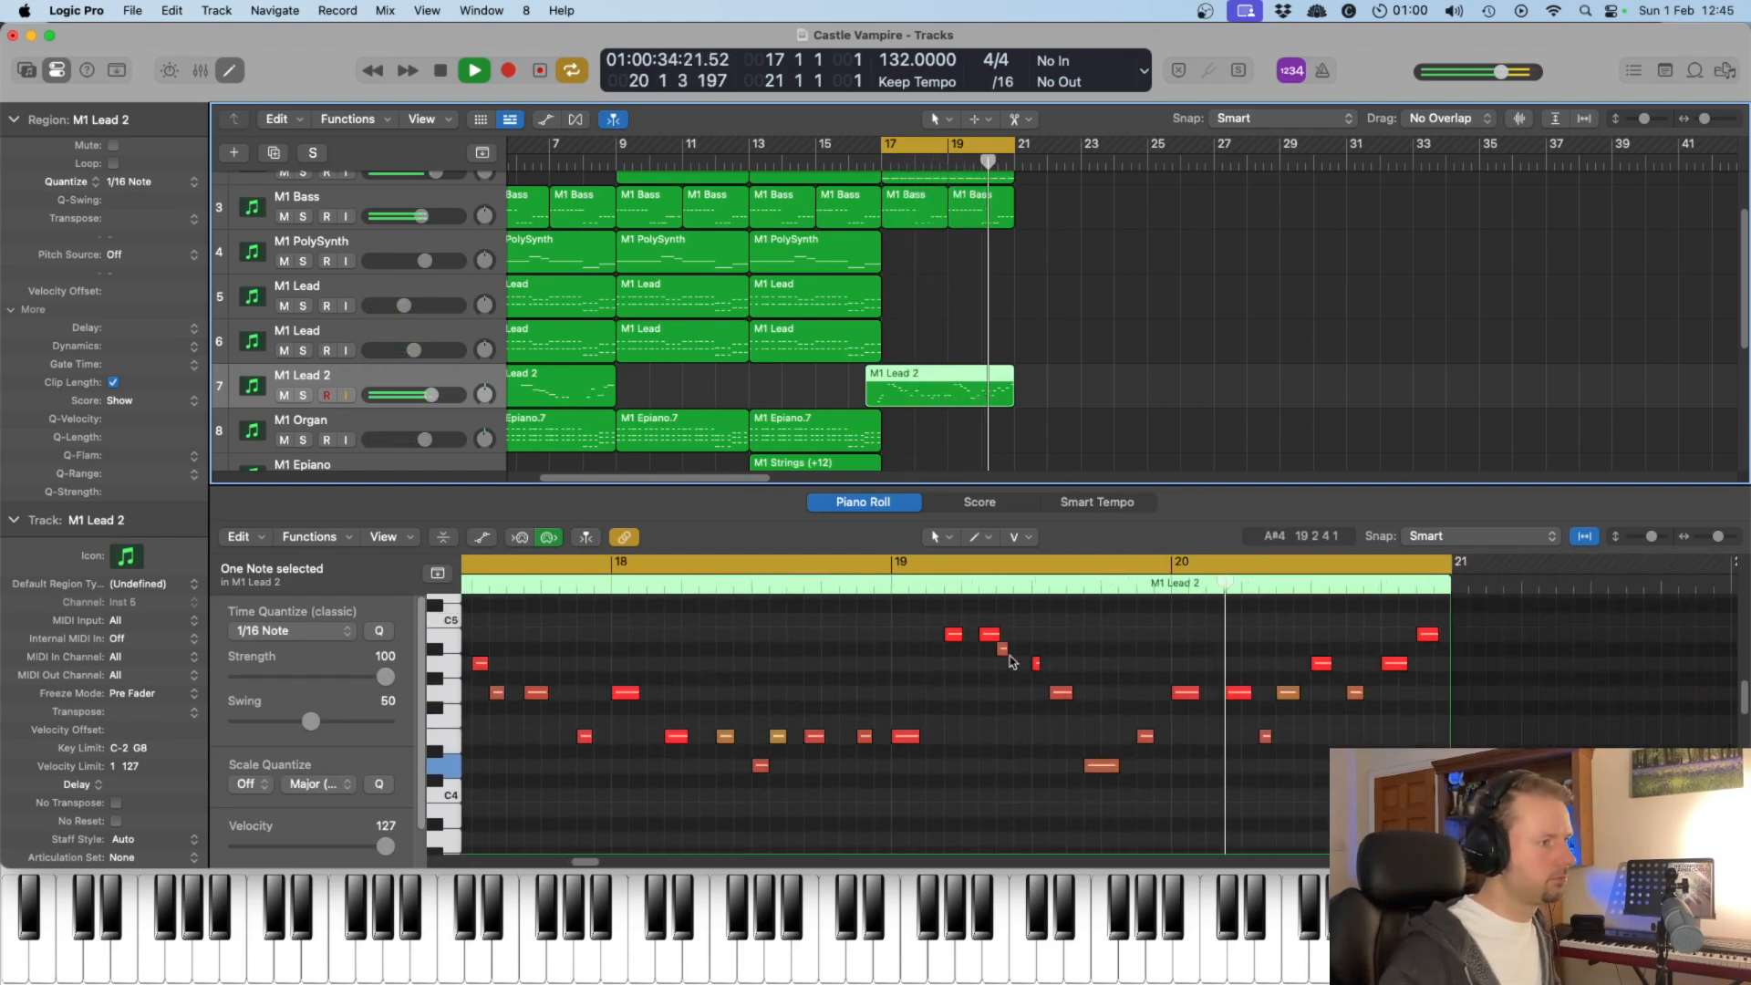
key(space)
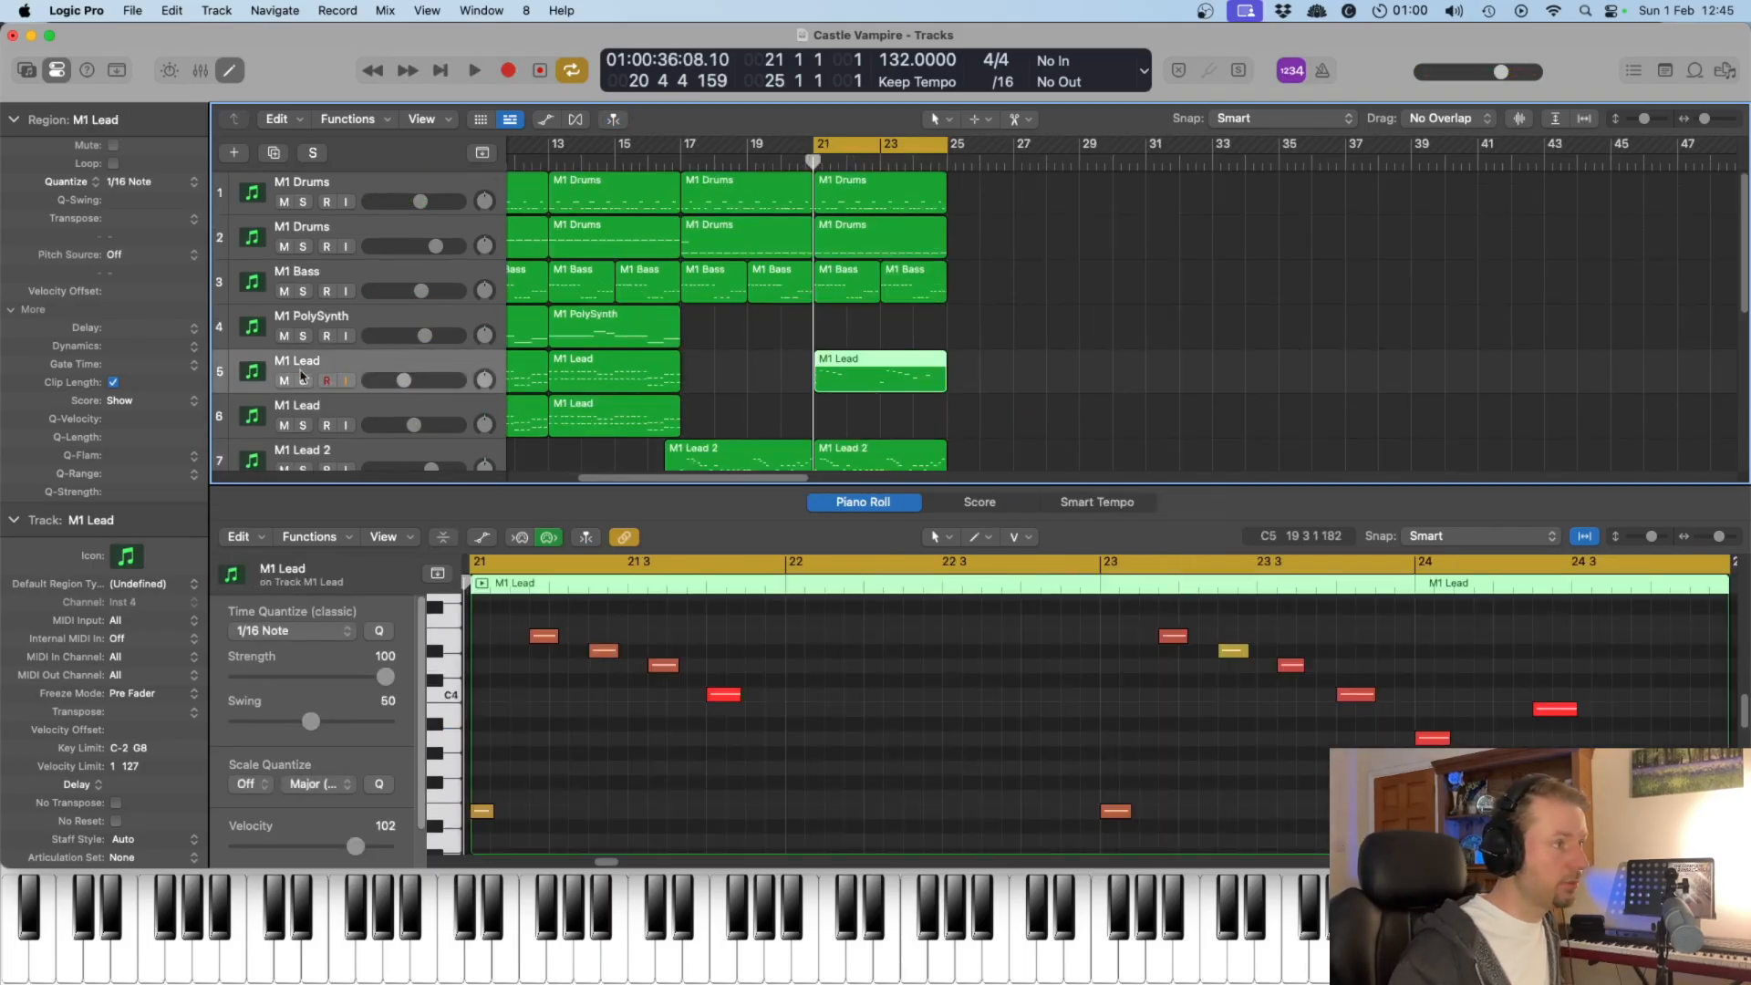
Step: Play bars 21 to 25 and solo the upper M1 Lead track to hear its melody alone
key(space)
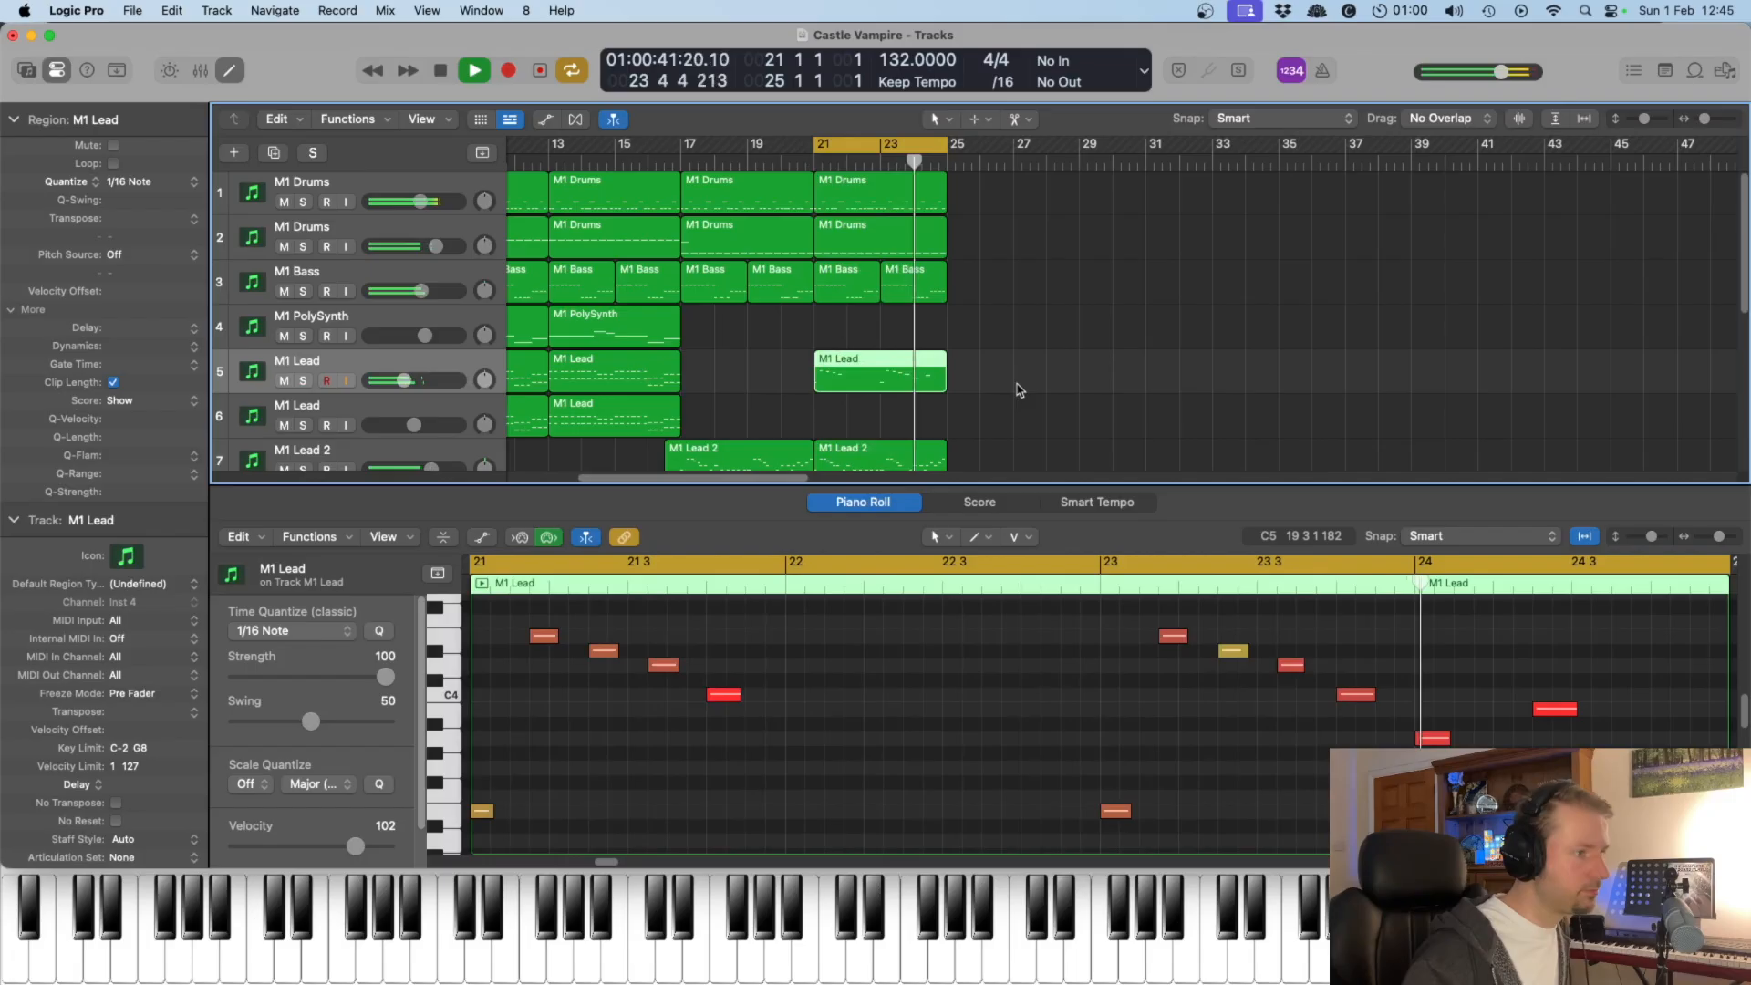
click(302, 381)
key(space)
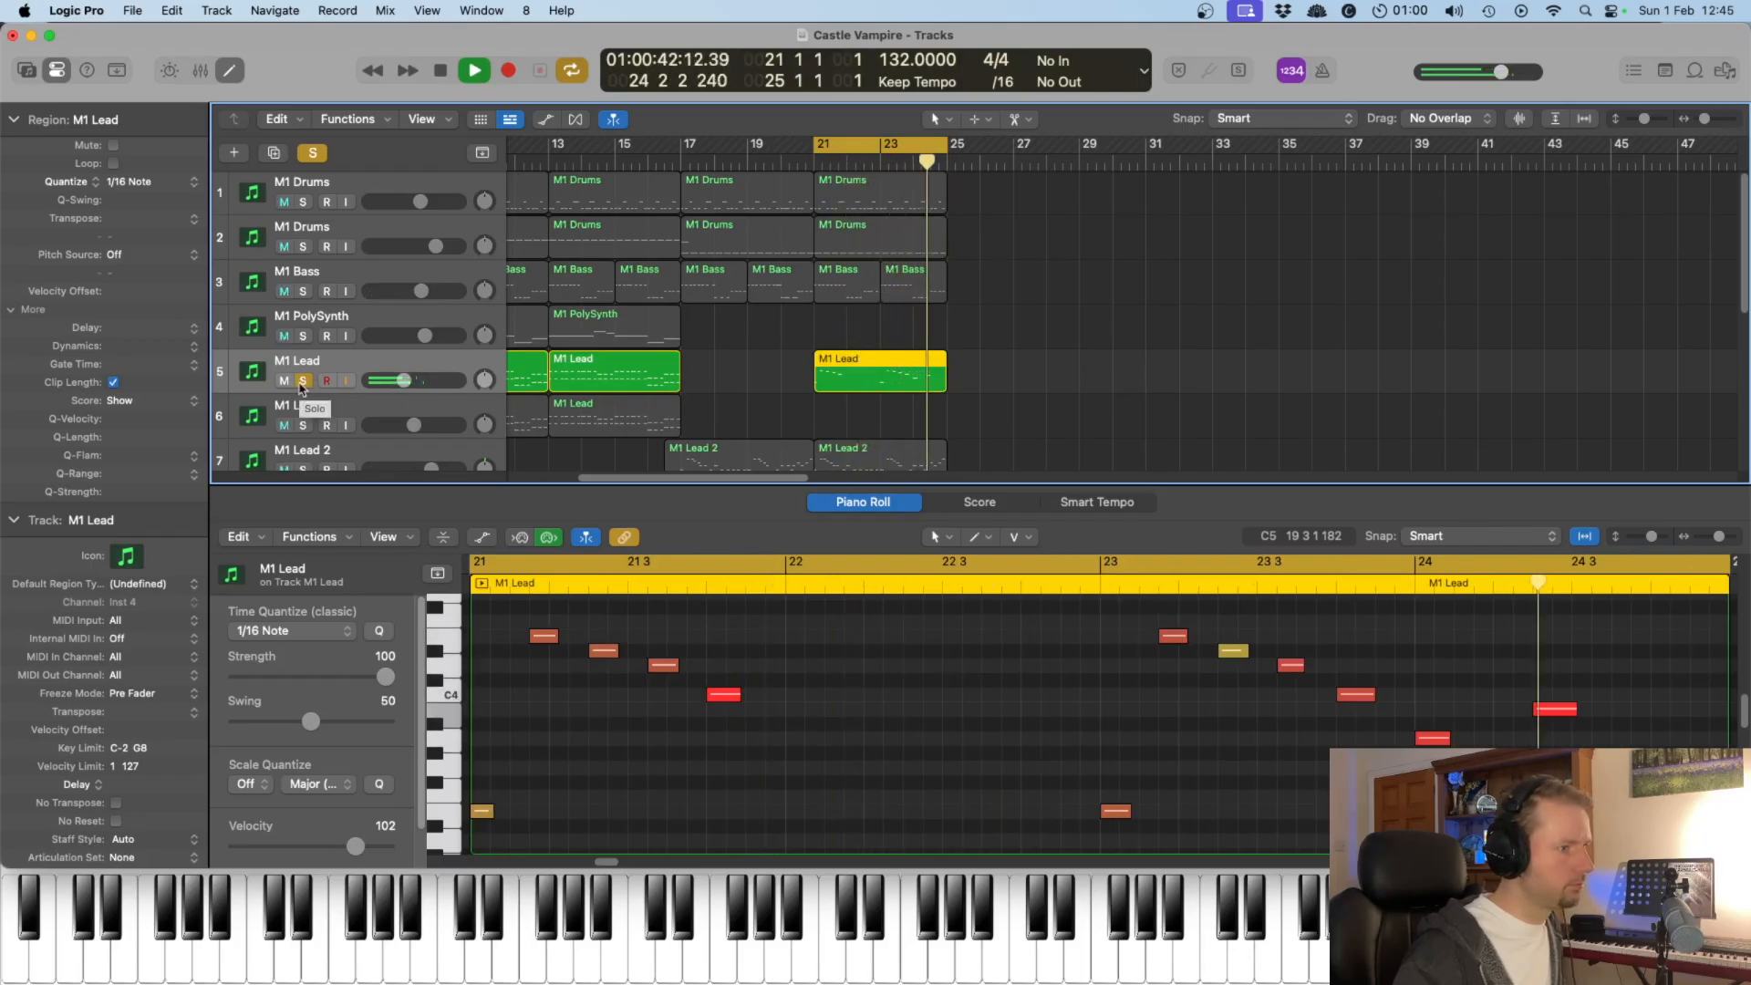
key(space)
Step: Review the regions selected across all tracks in bars 25 to 33
key(super+a)
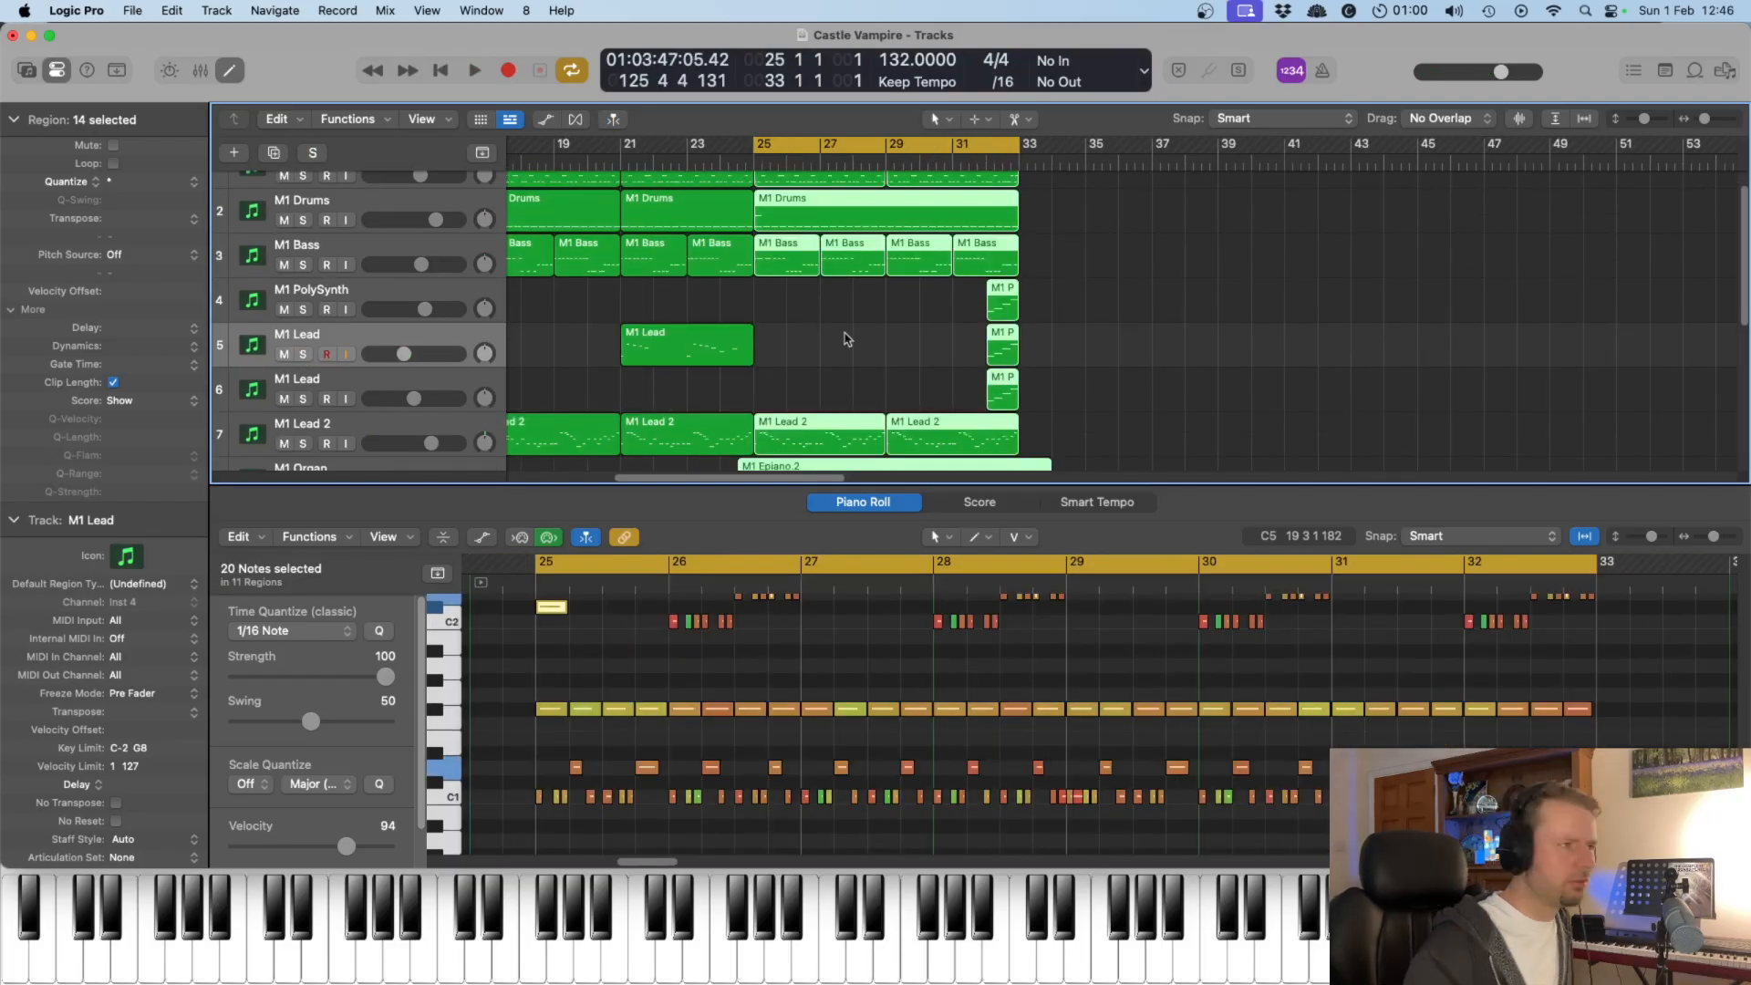
scroll(857, 384, down, 2)
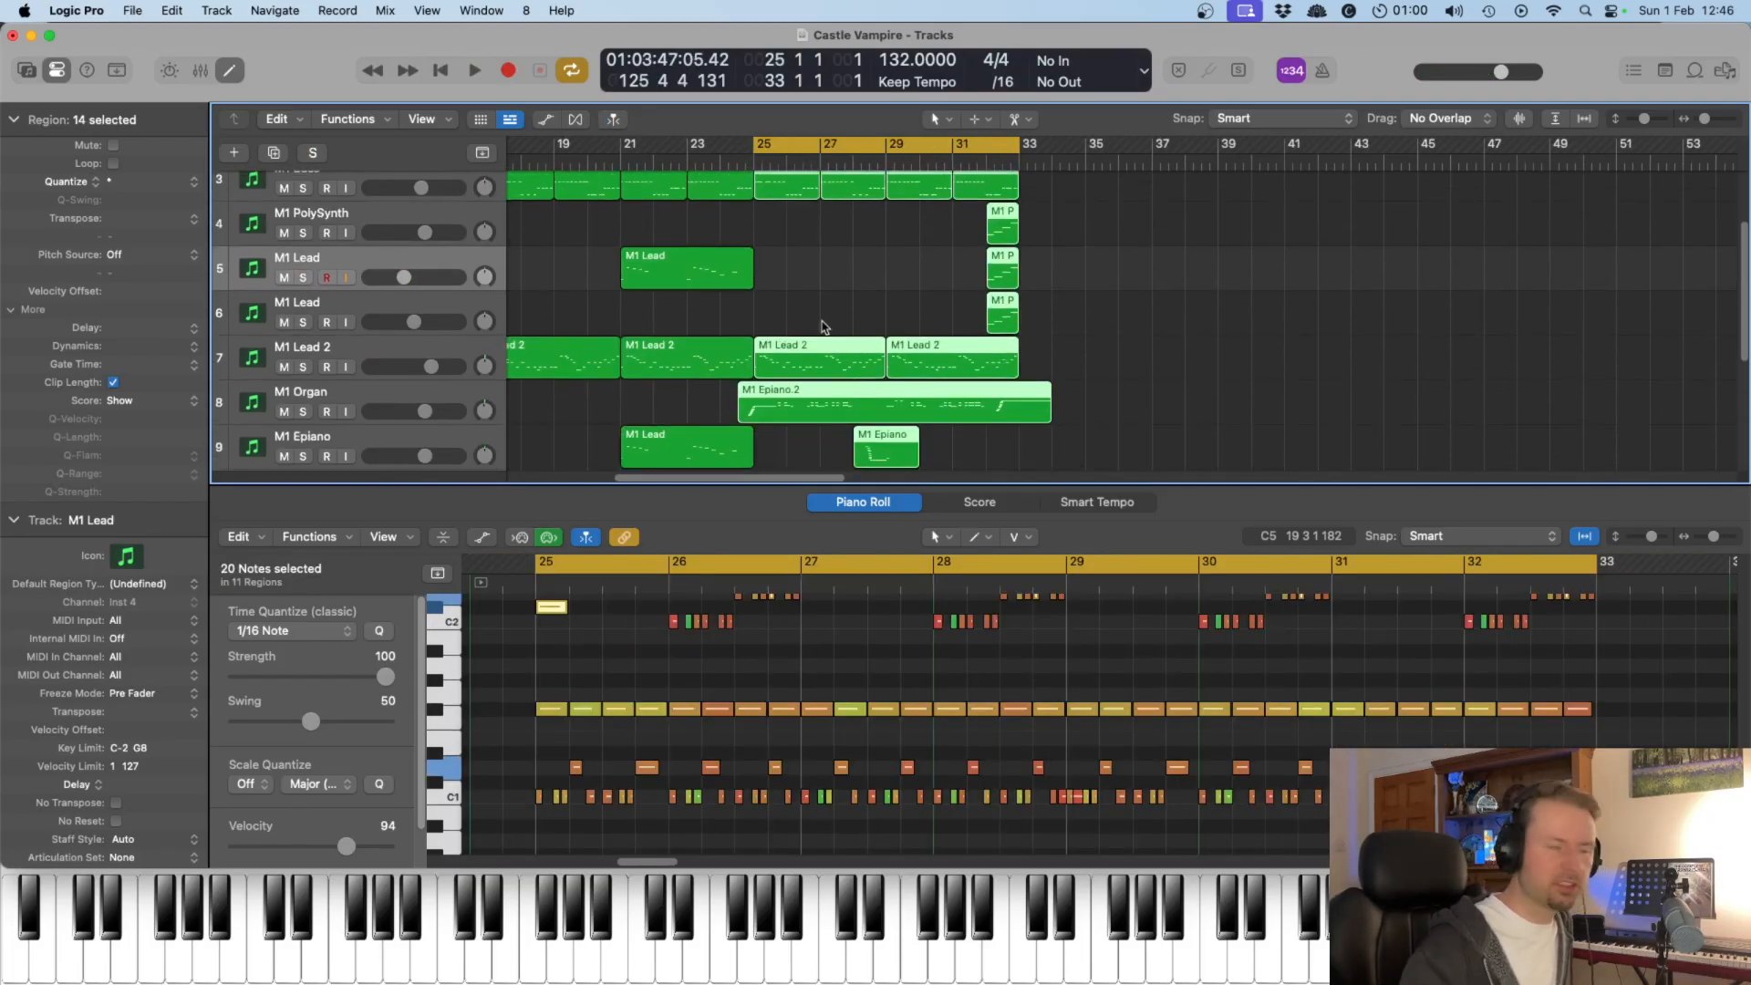
scroll(824, 326, up, 3)
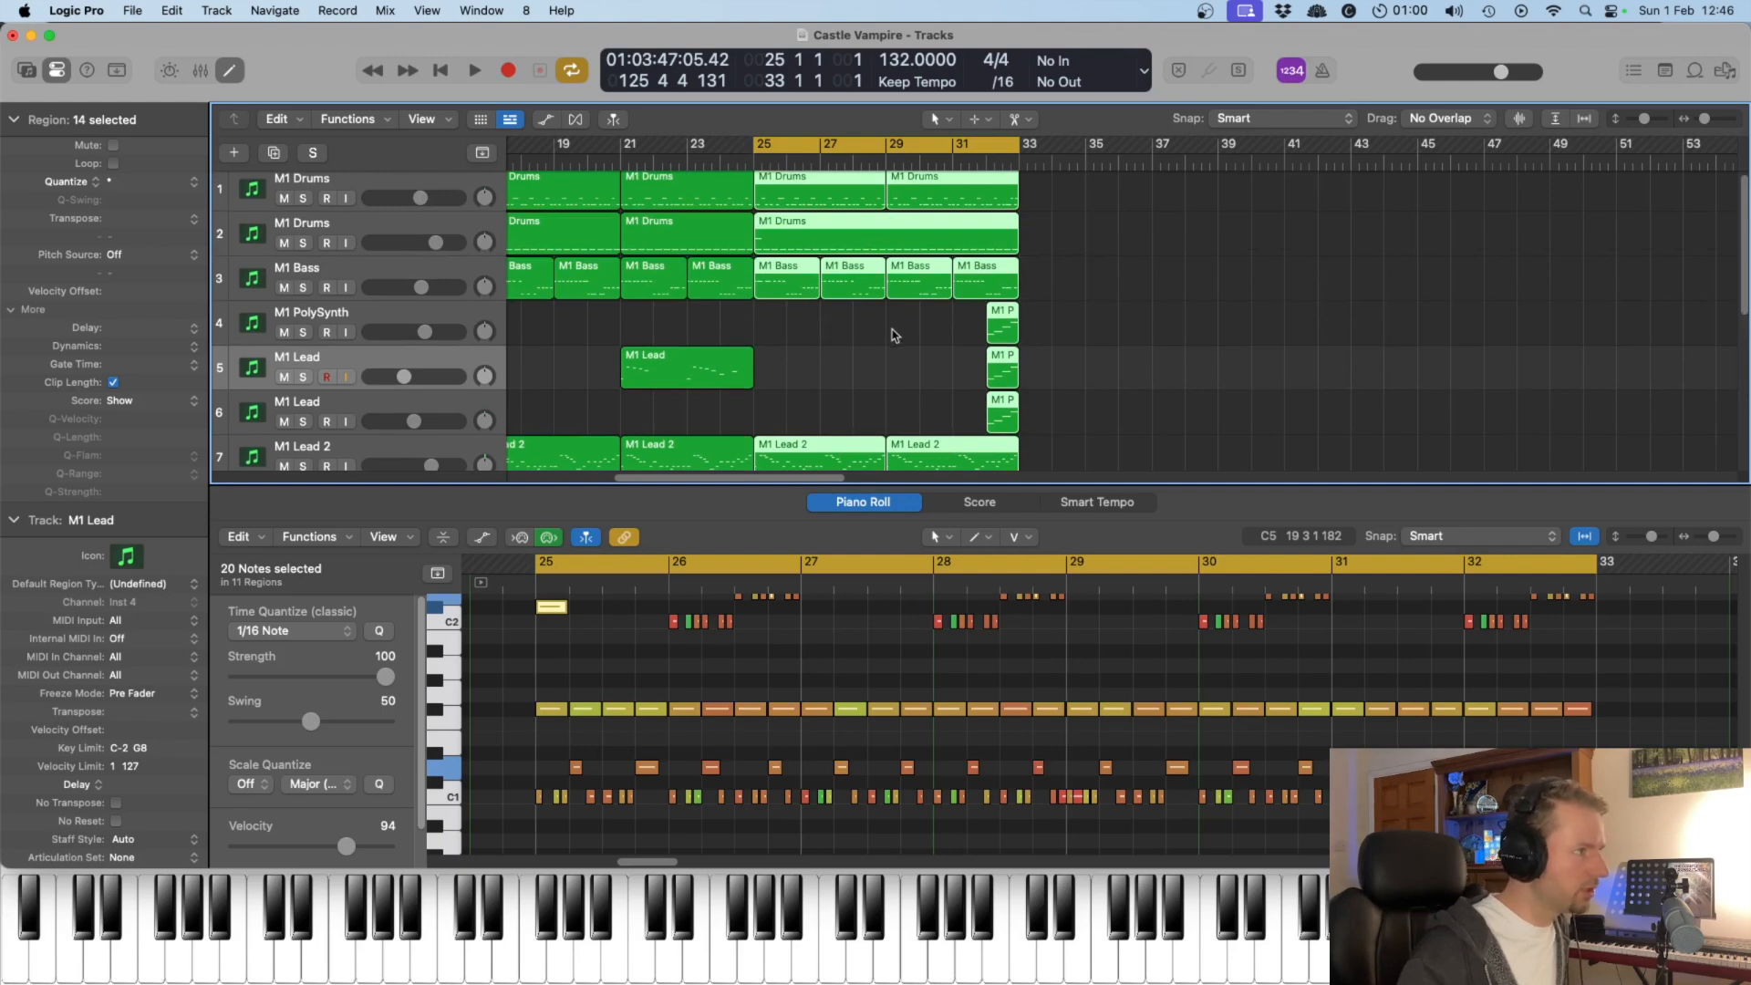
scroll(890, 341, down, 3)
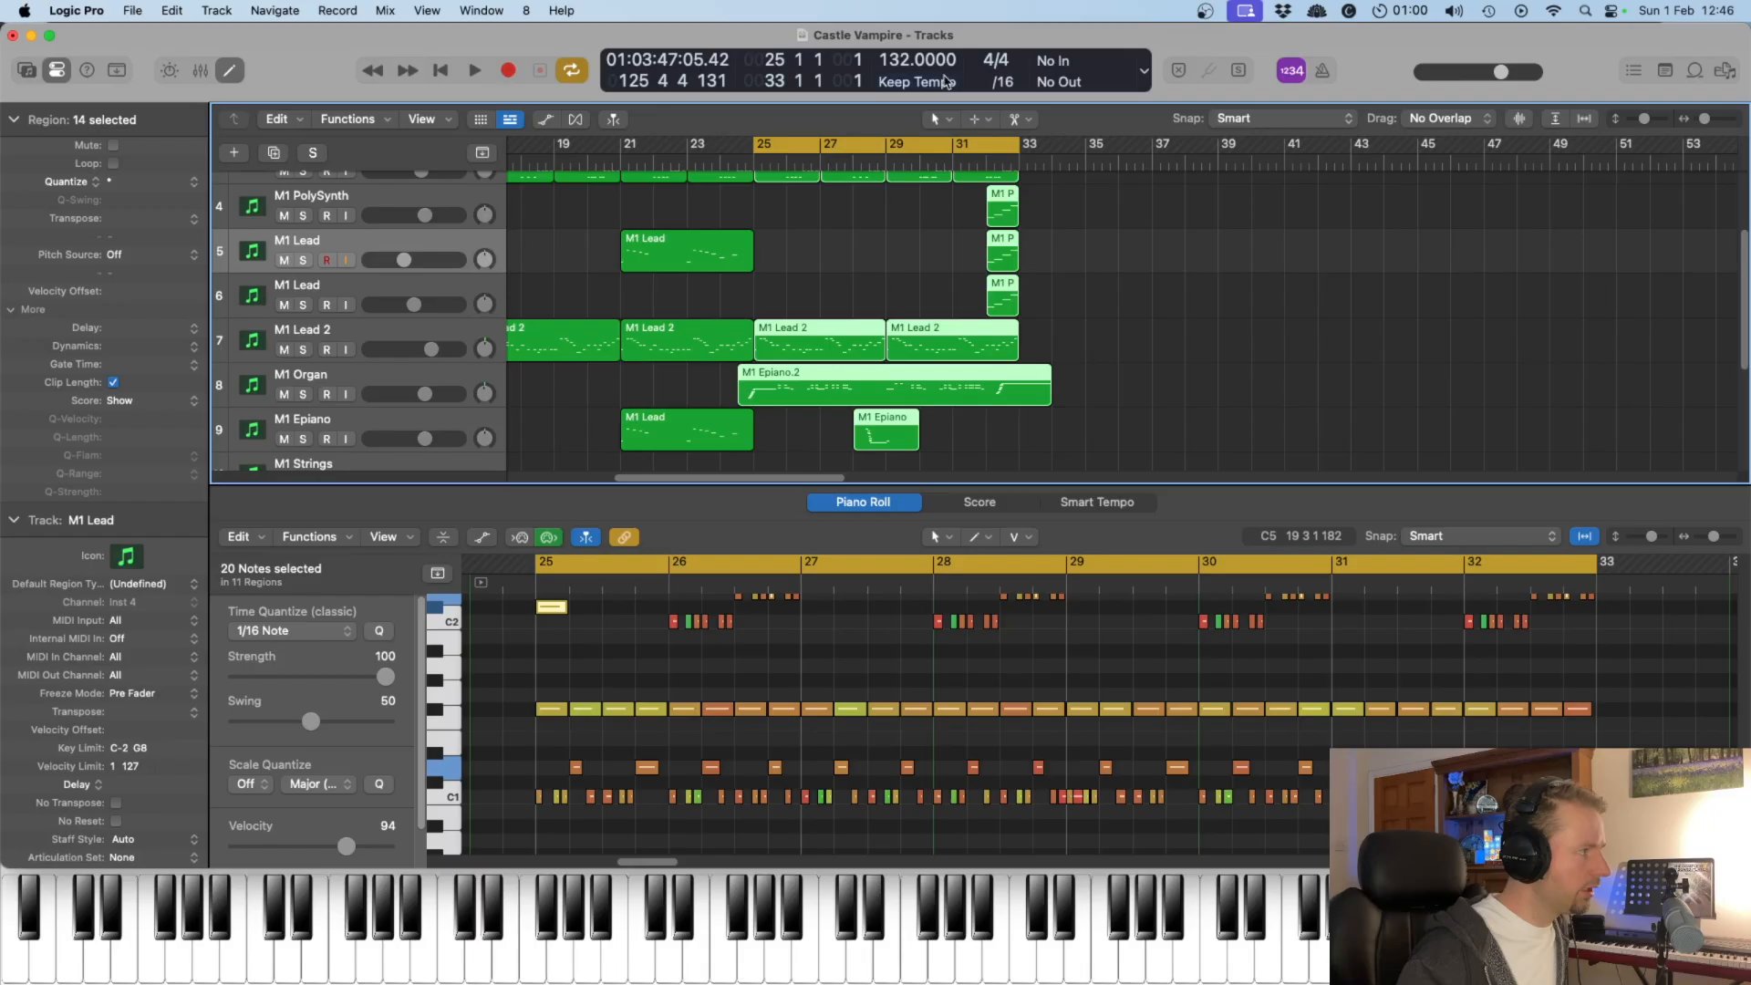
Step: Play bars 25 to 33 and examine the notes of the M1 Epiano.2 region on the M1 Organ track
key(space)
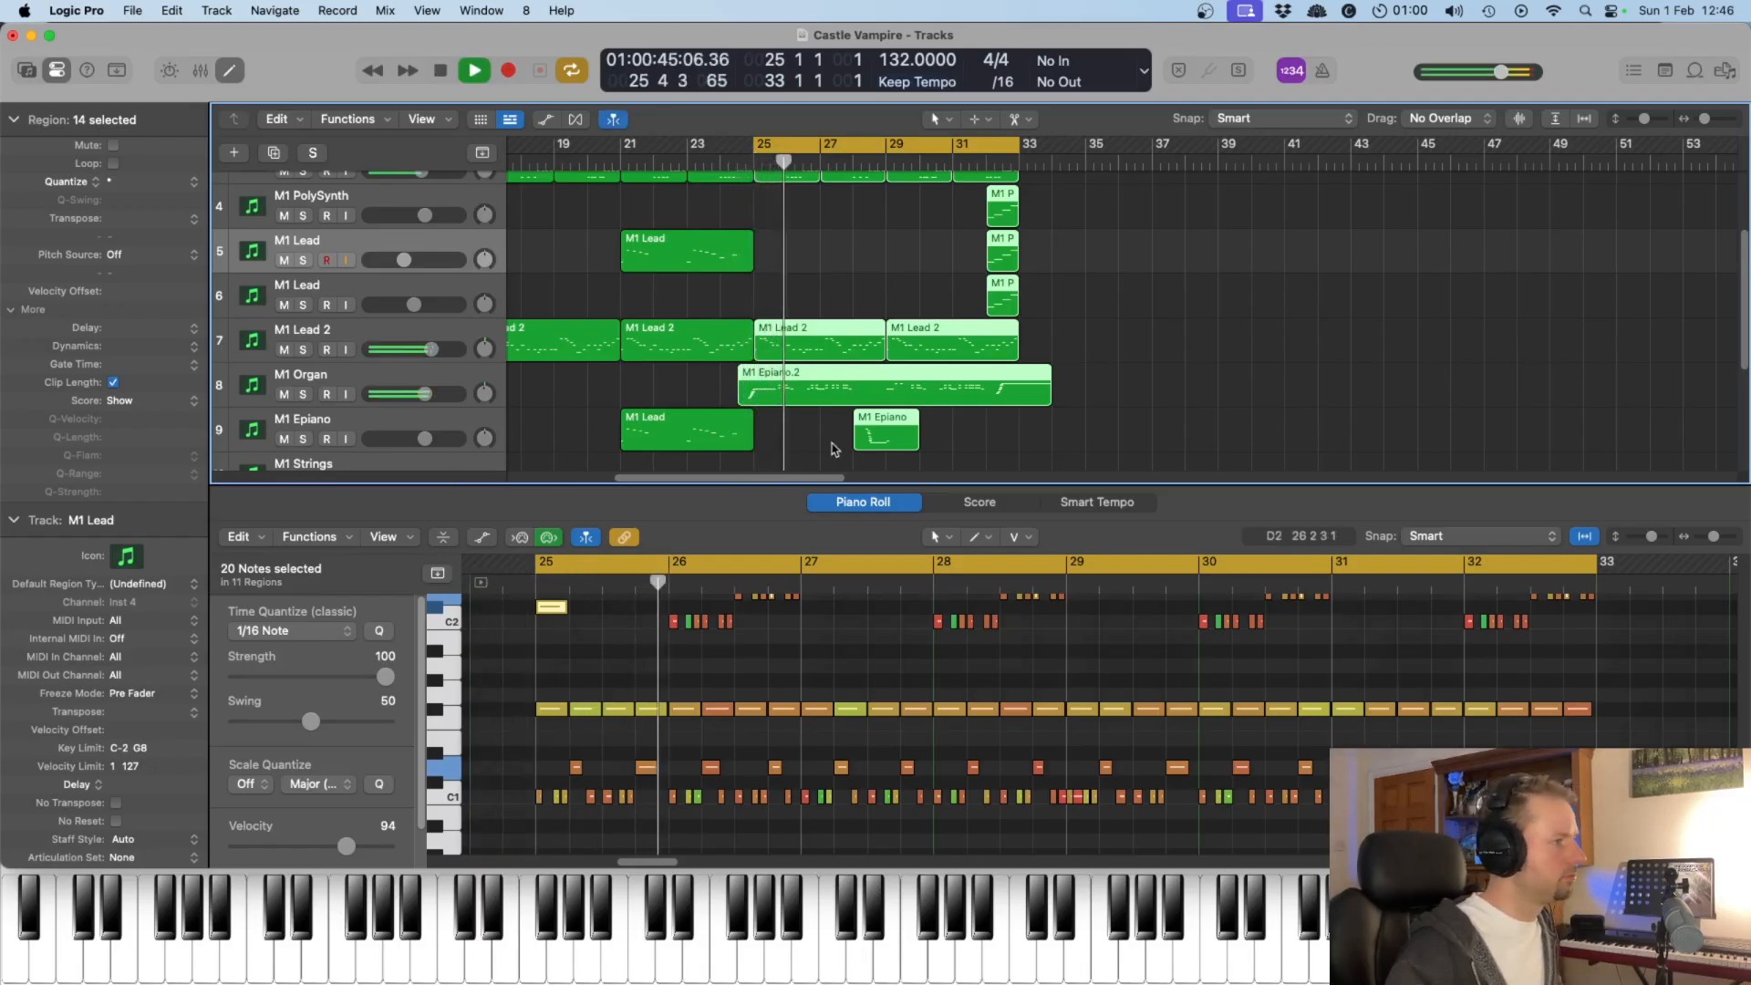
click(790, 392)
scroll(832, 483, down, 1)
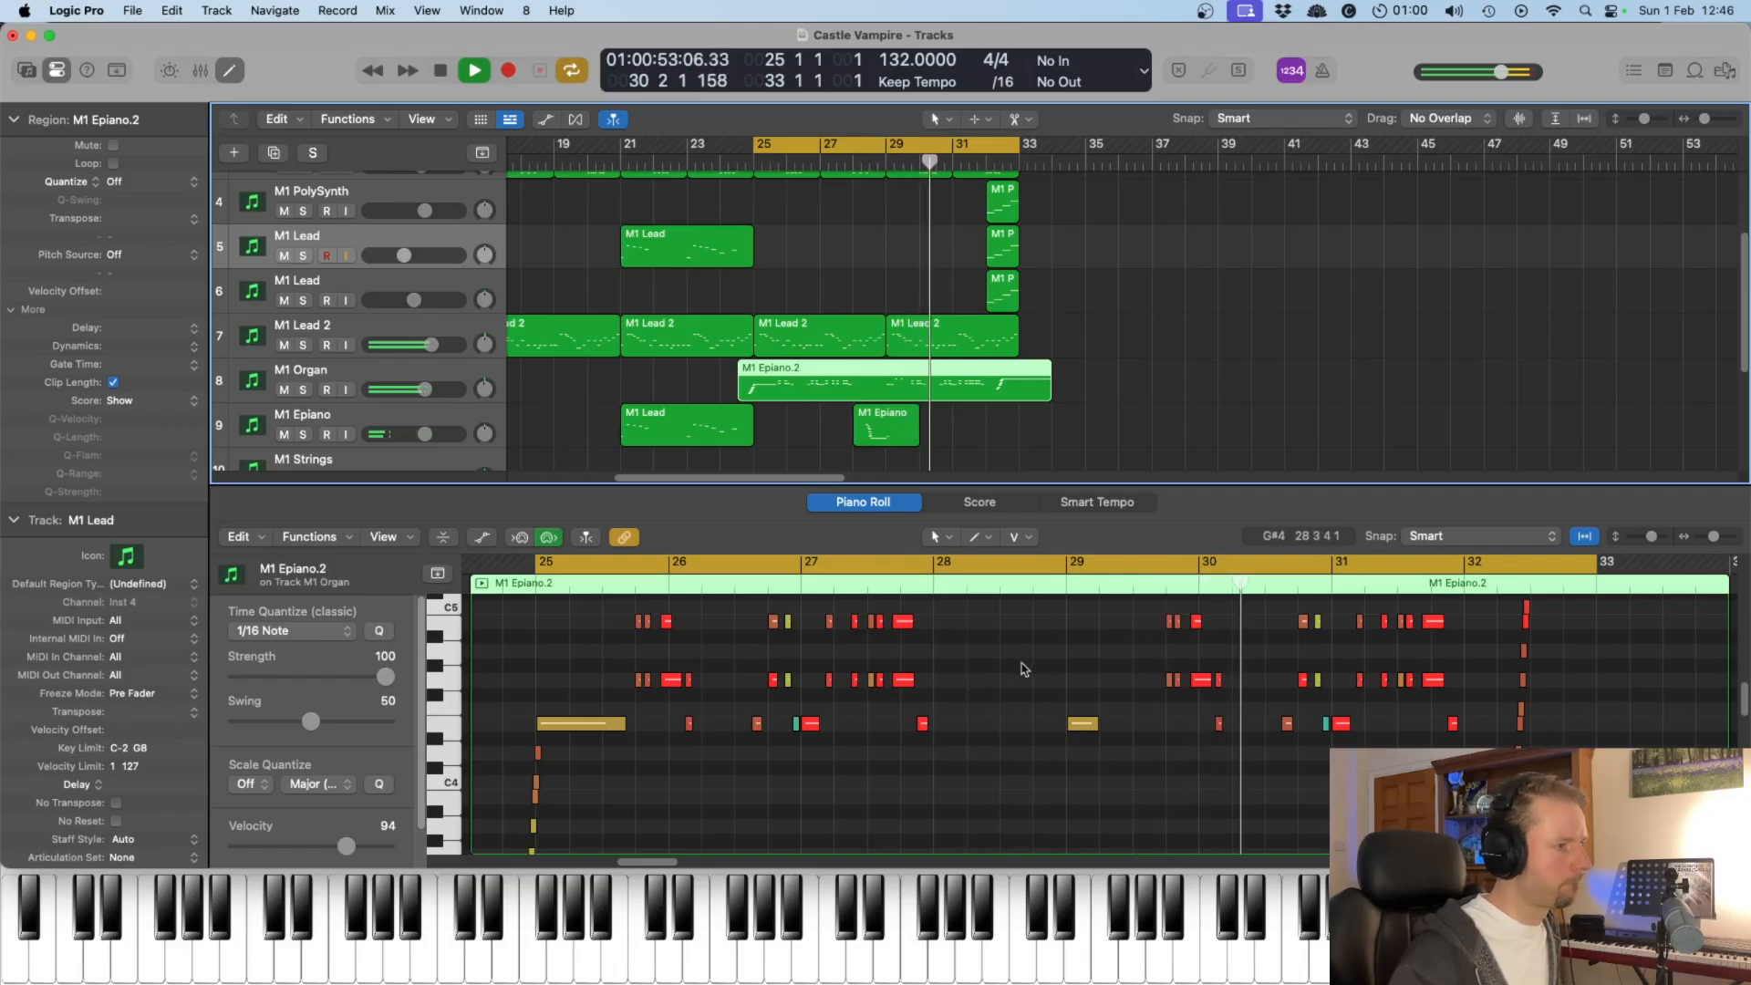
scroll(1026, 666, down, 3)
scroll(1025, 667, up, 1)
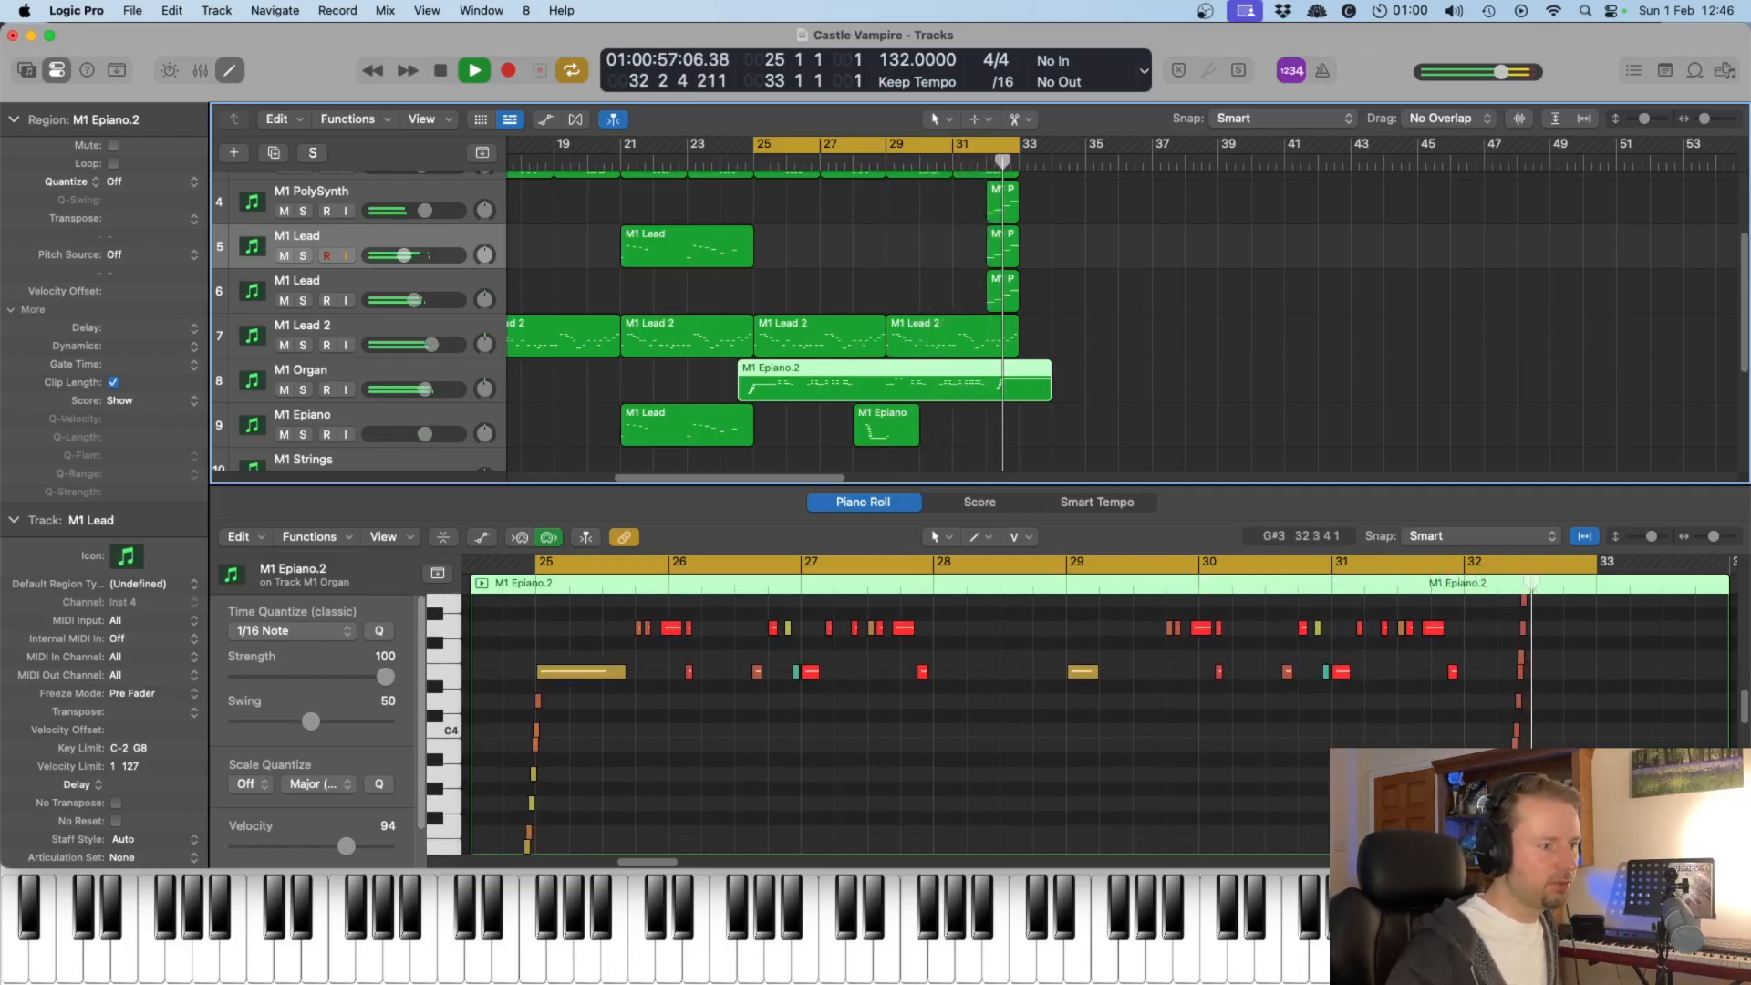
key(space)
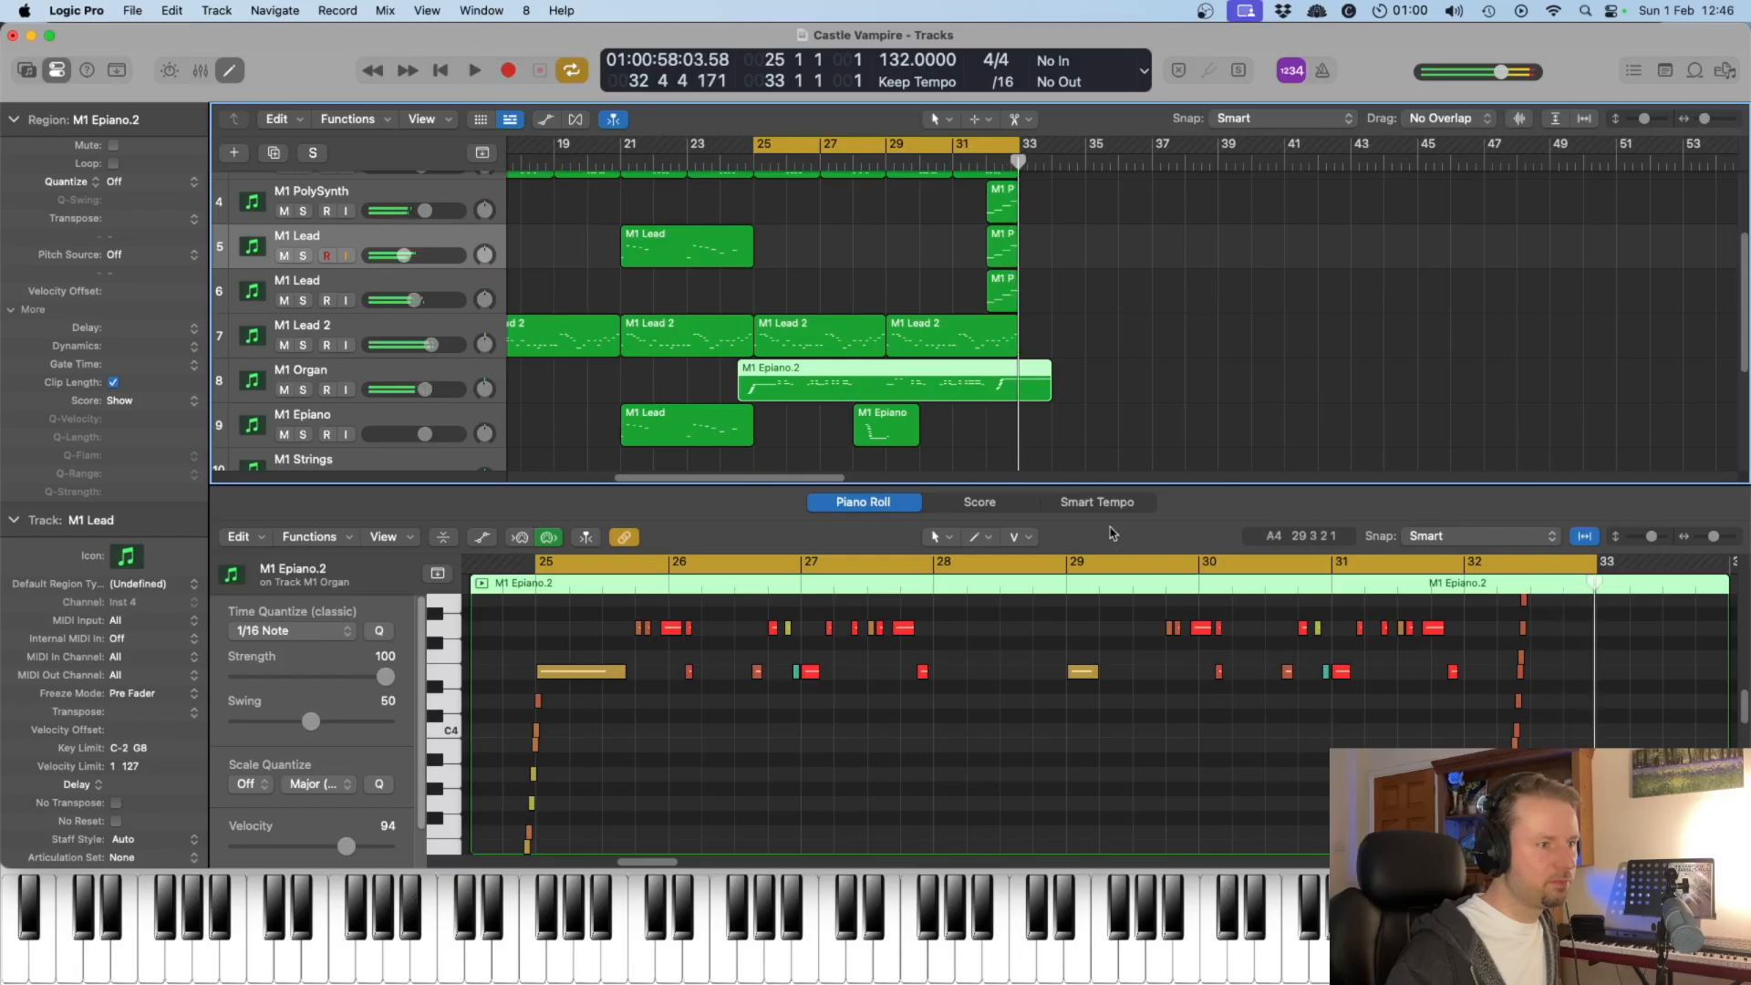
Step: Open the short M1 Epiano region at bar 28 and play from there to hear and examine its notes
click(855, 165)
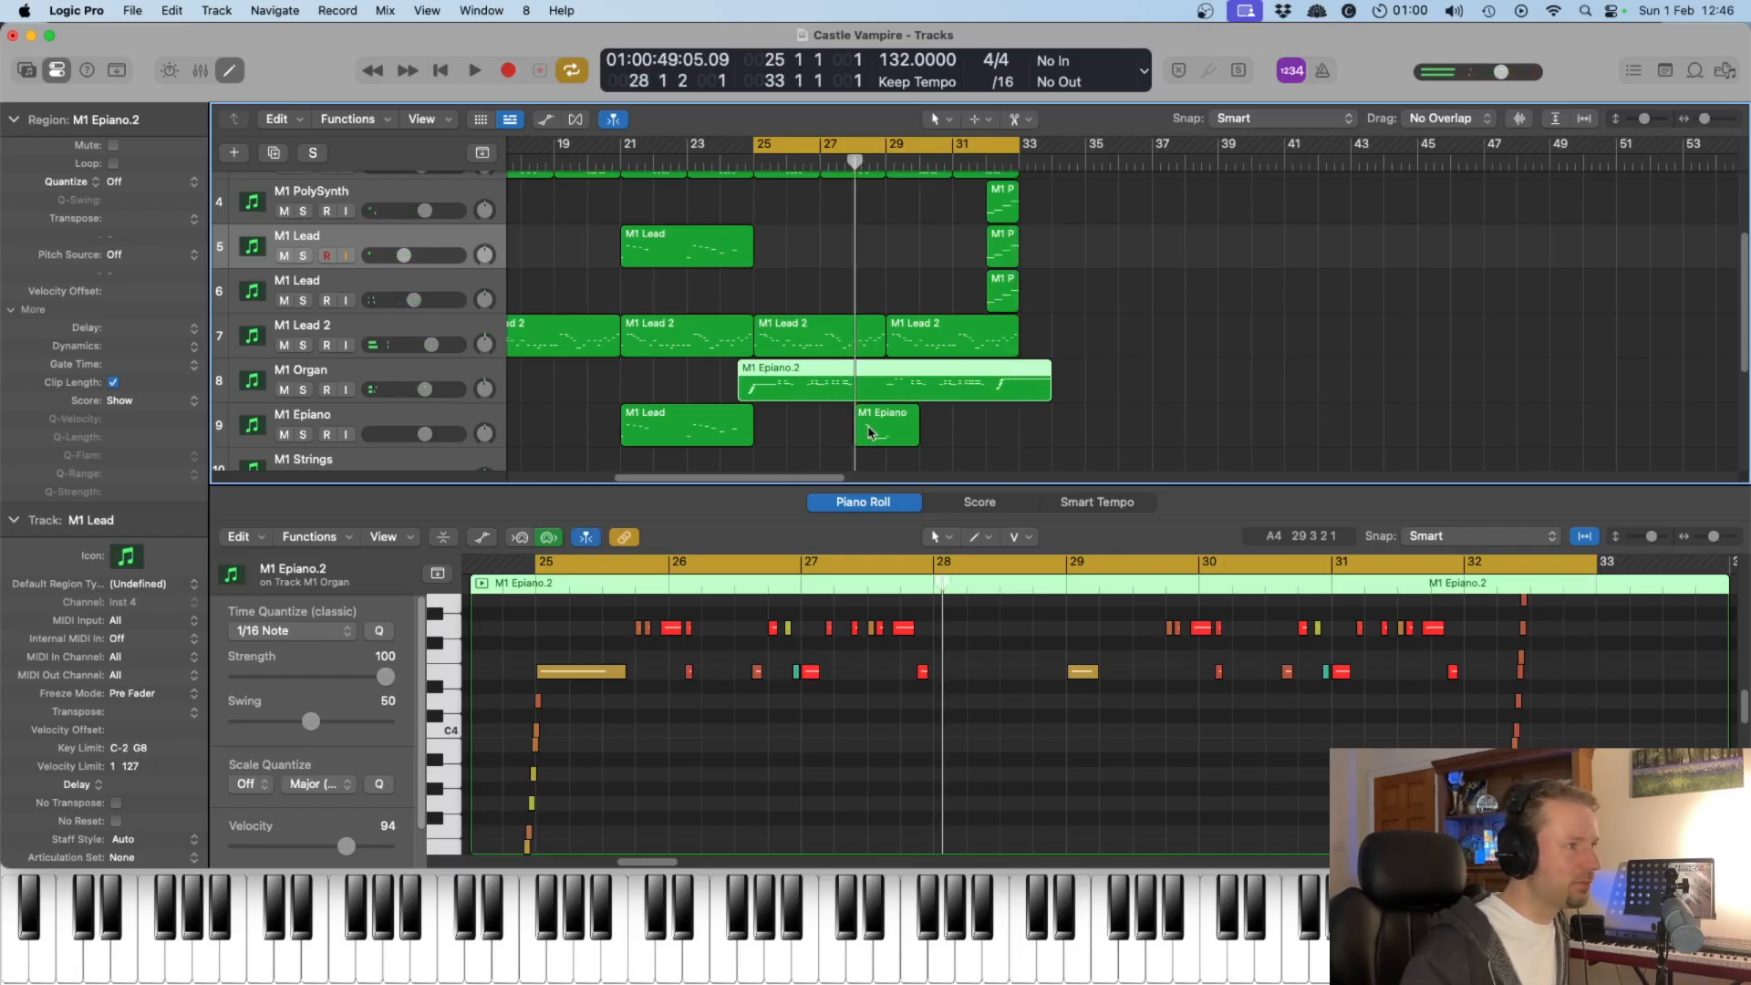
click(411, 374)
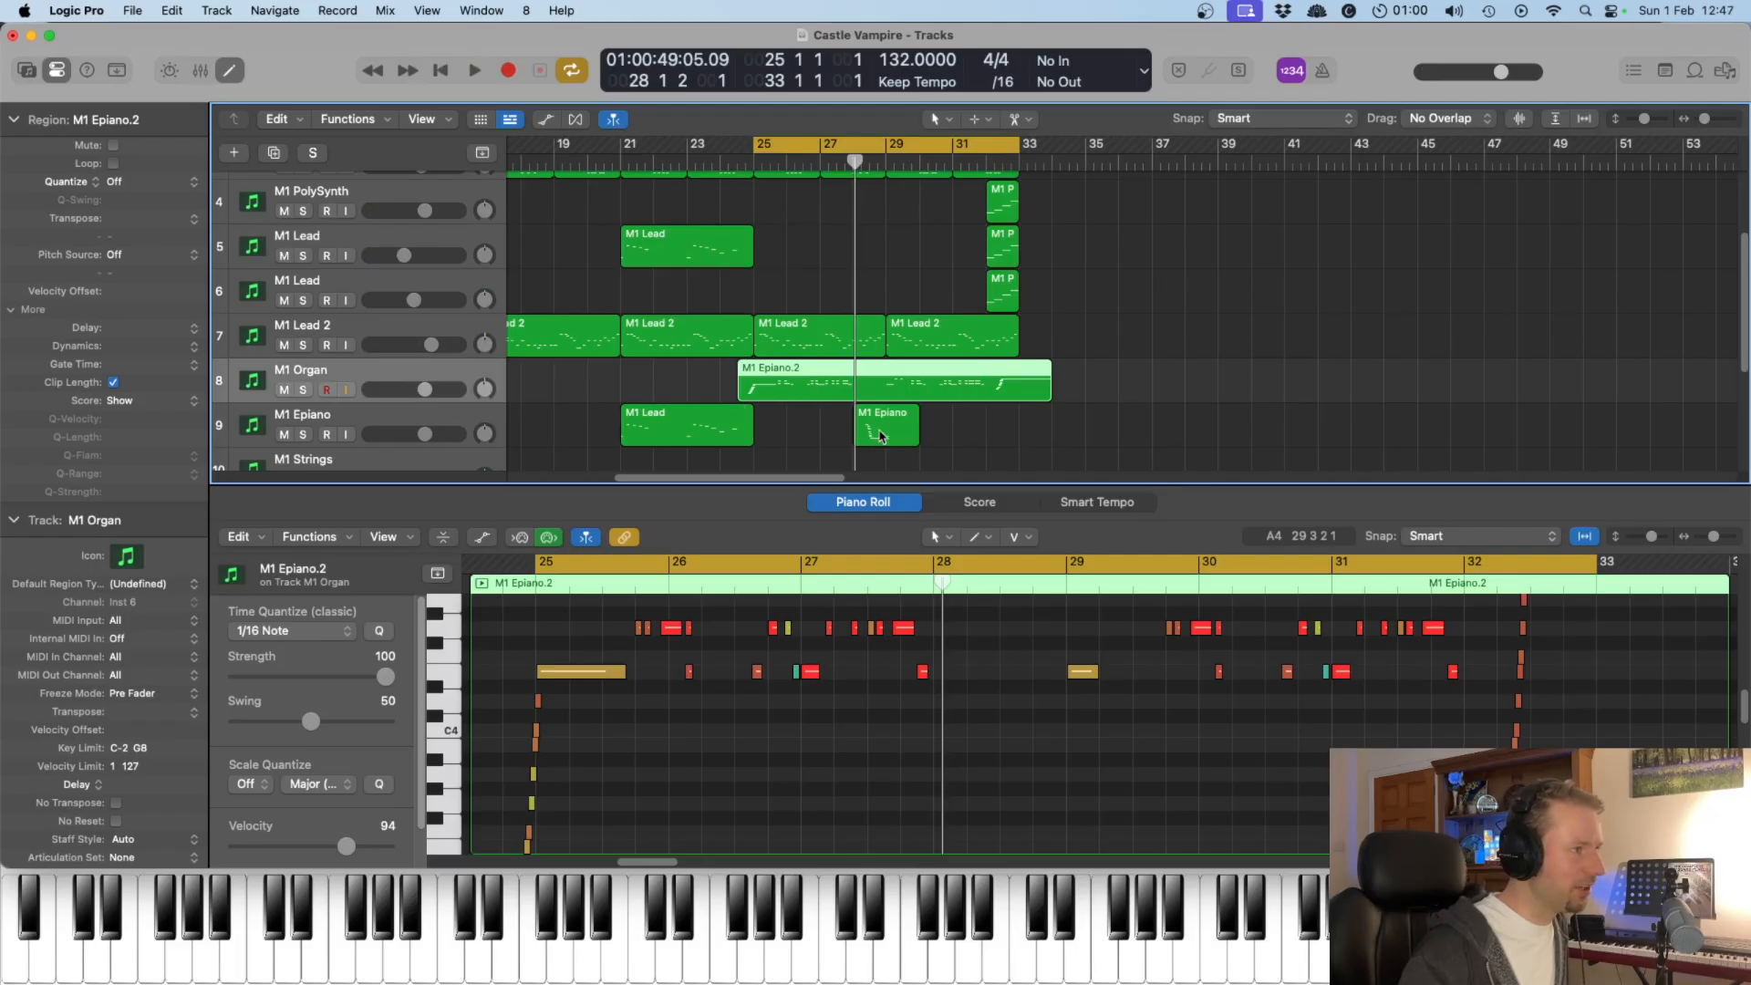
click(881, 436)
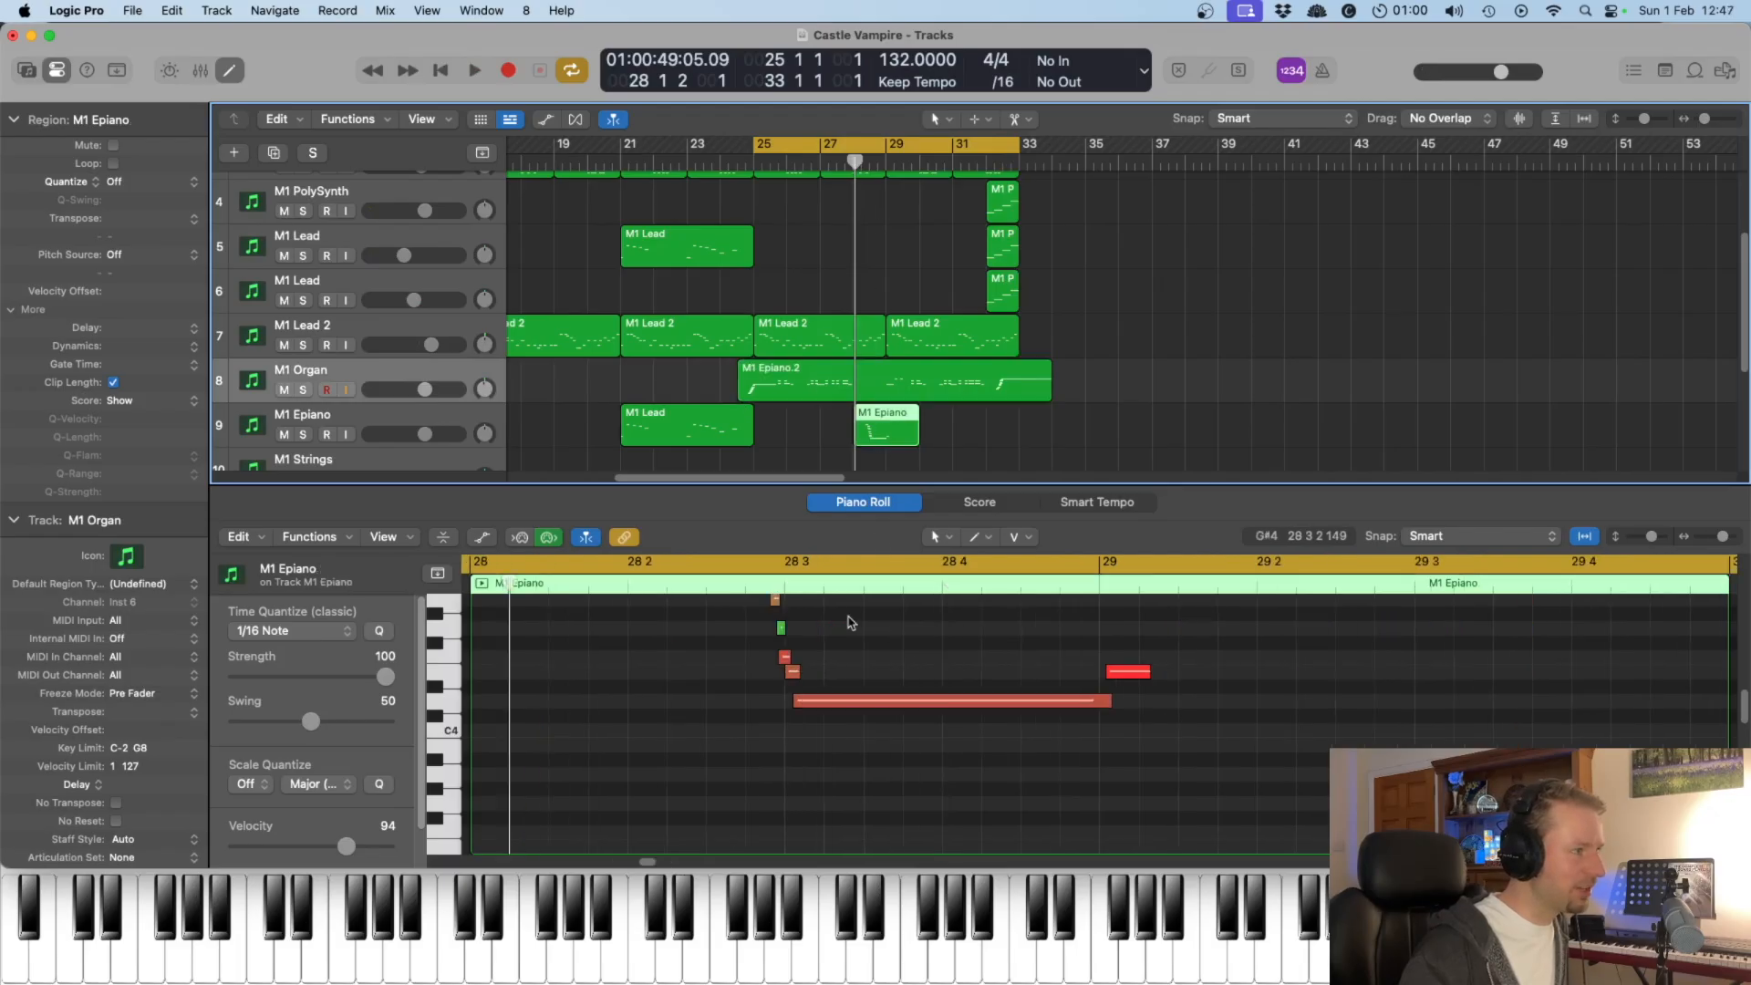
click(702, 609)
key(space)
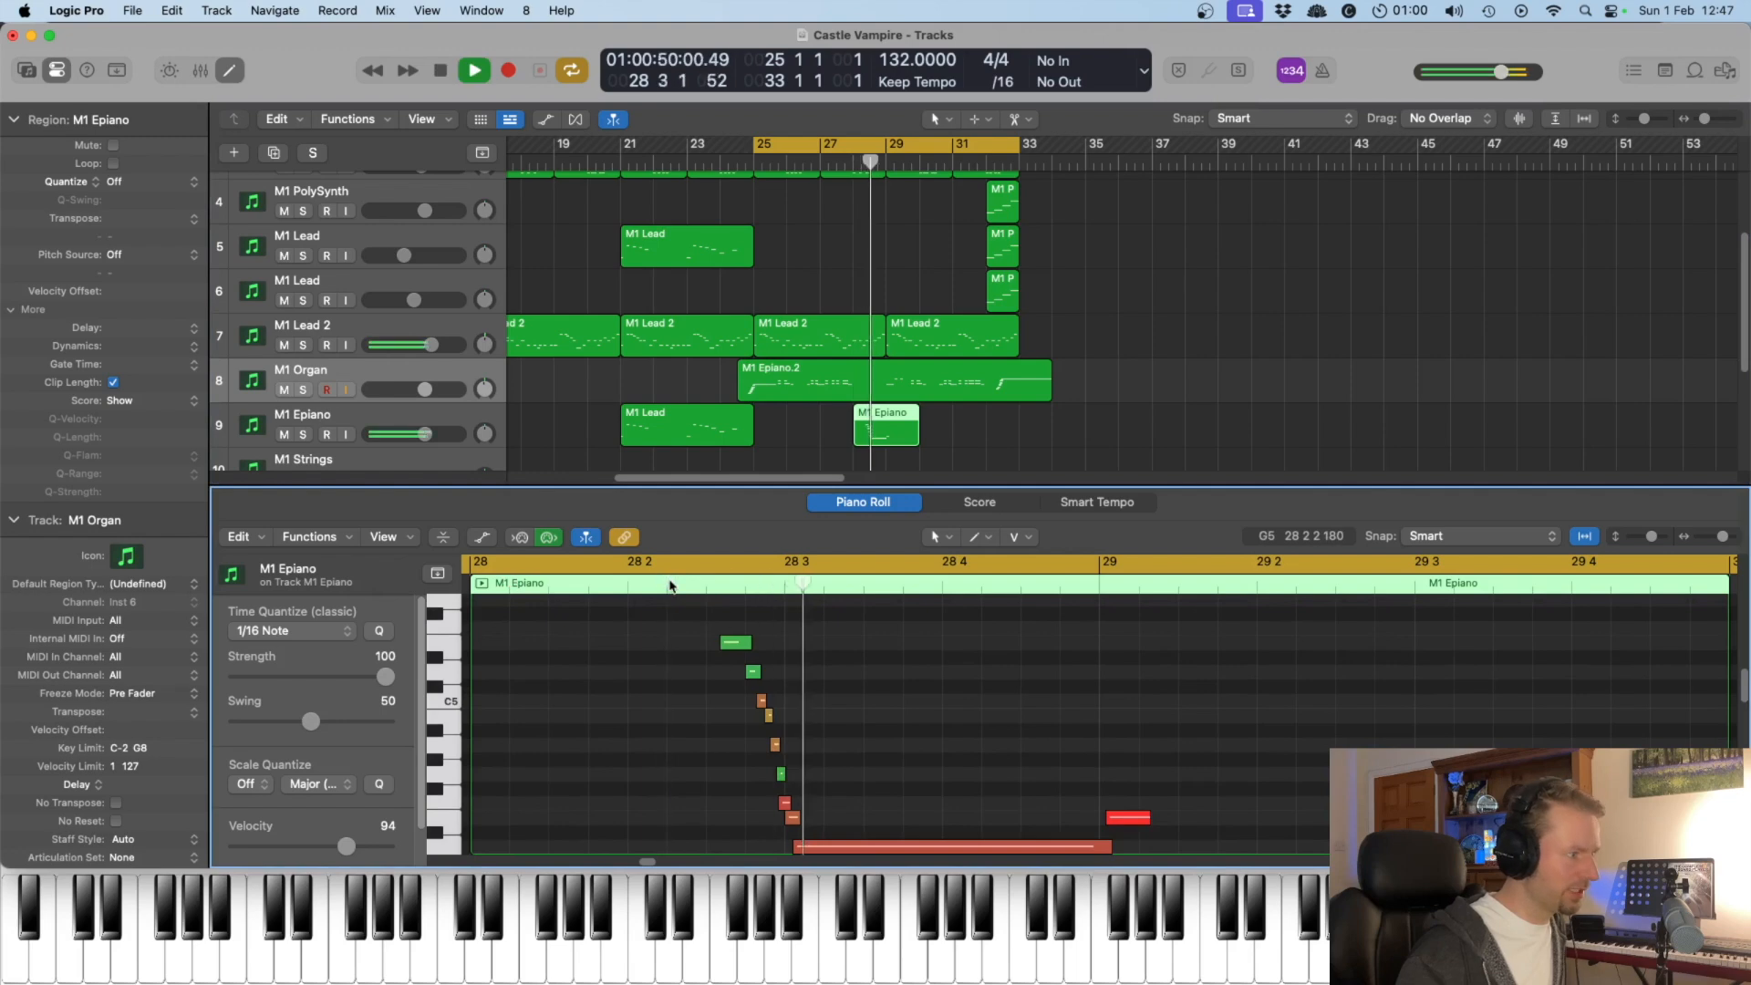
key(space)
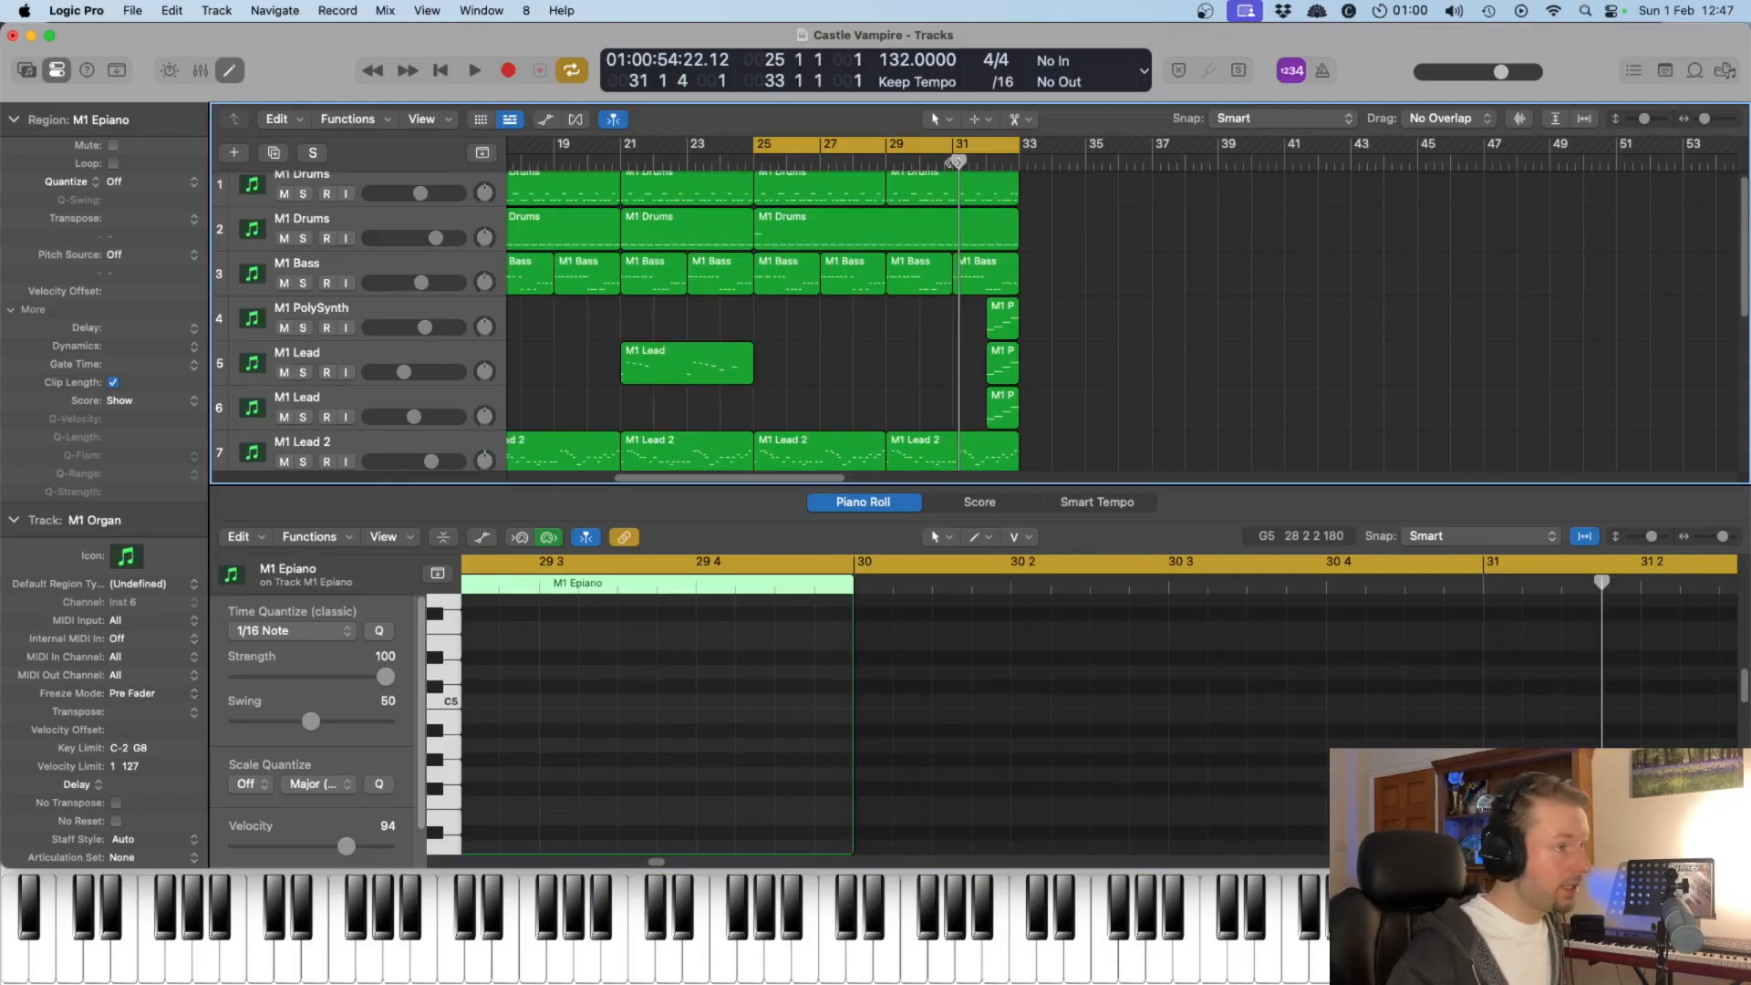
Step: Open the M1 PolySynth region at bar 32, examine its rising notes and play from that bar
click(953, 162)
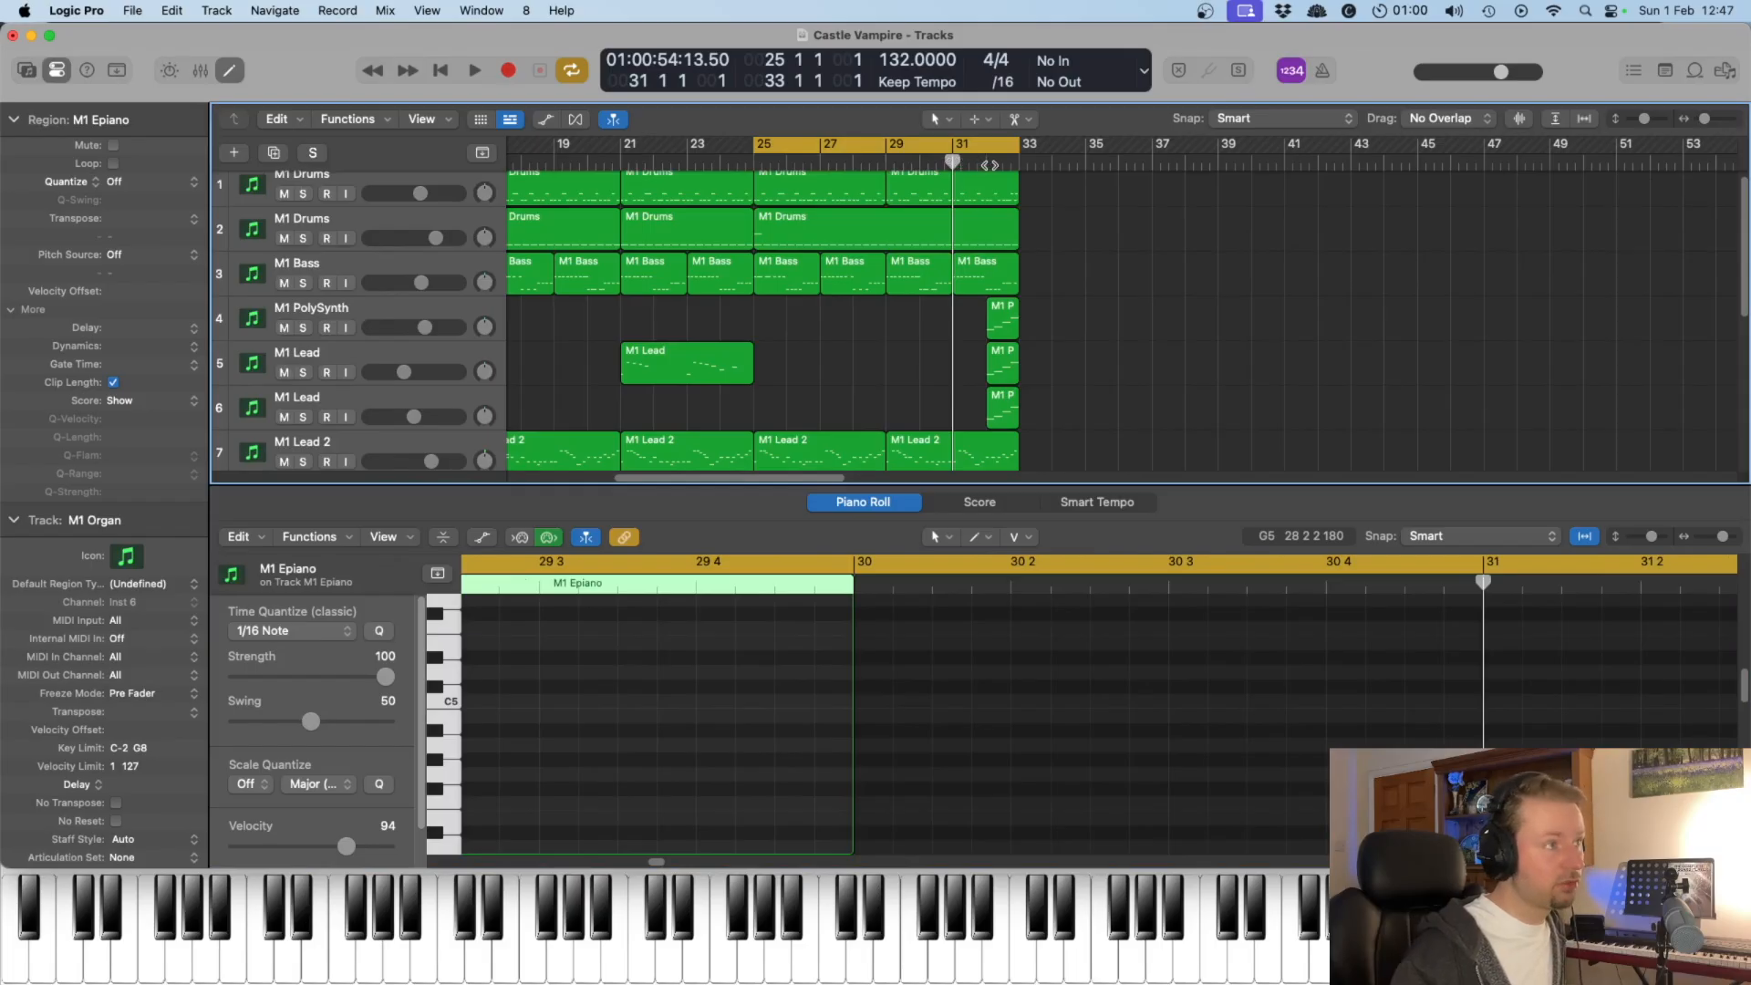
key(period)
click(1010, 321)
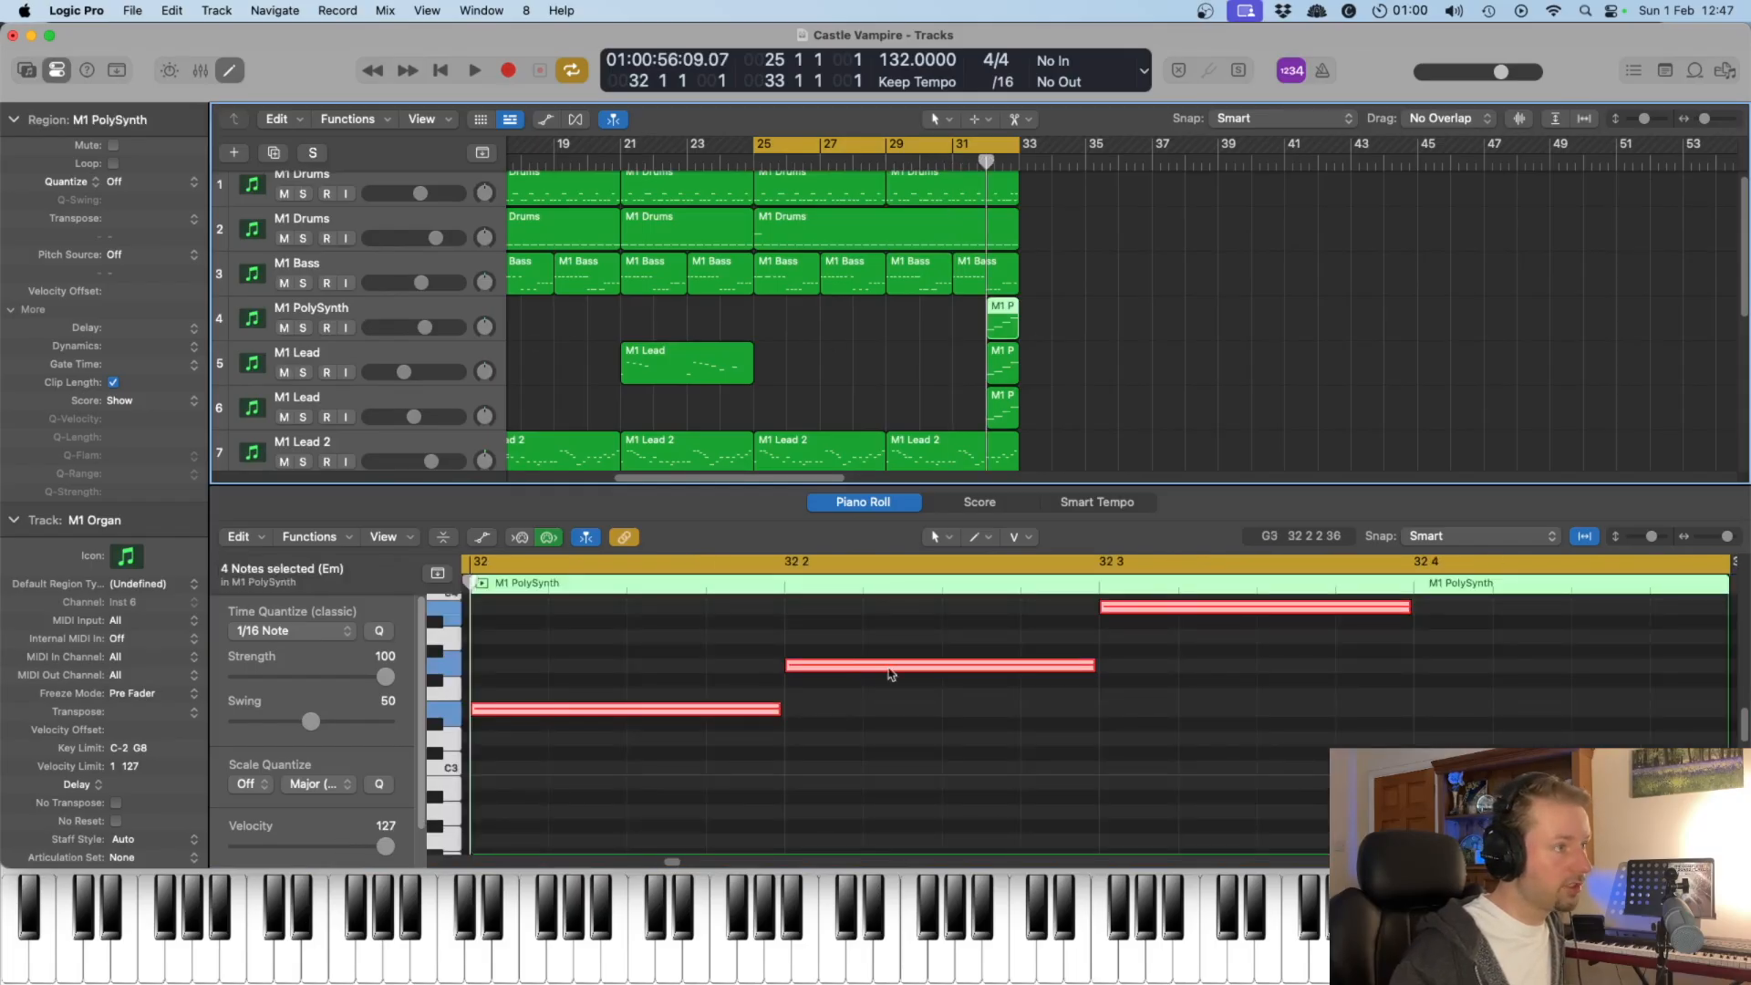
scroll(1287, 771, up, 3)
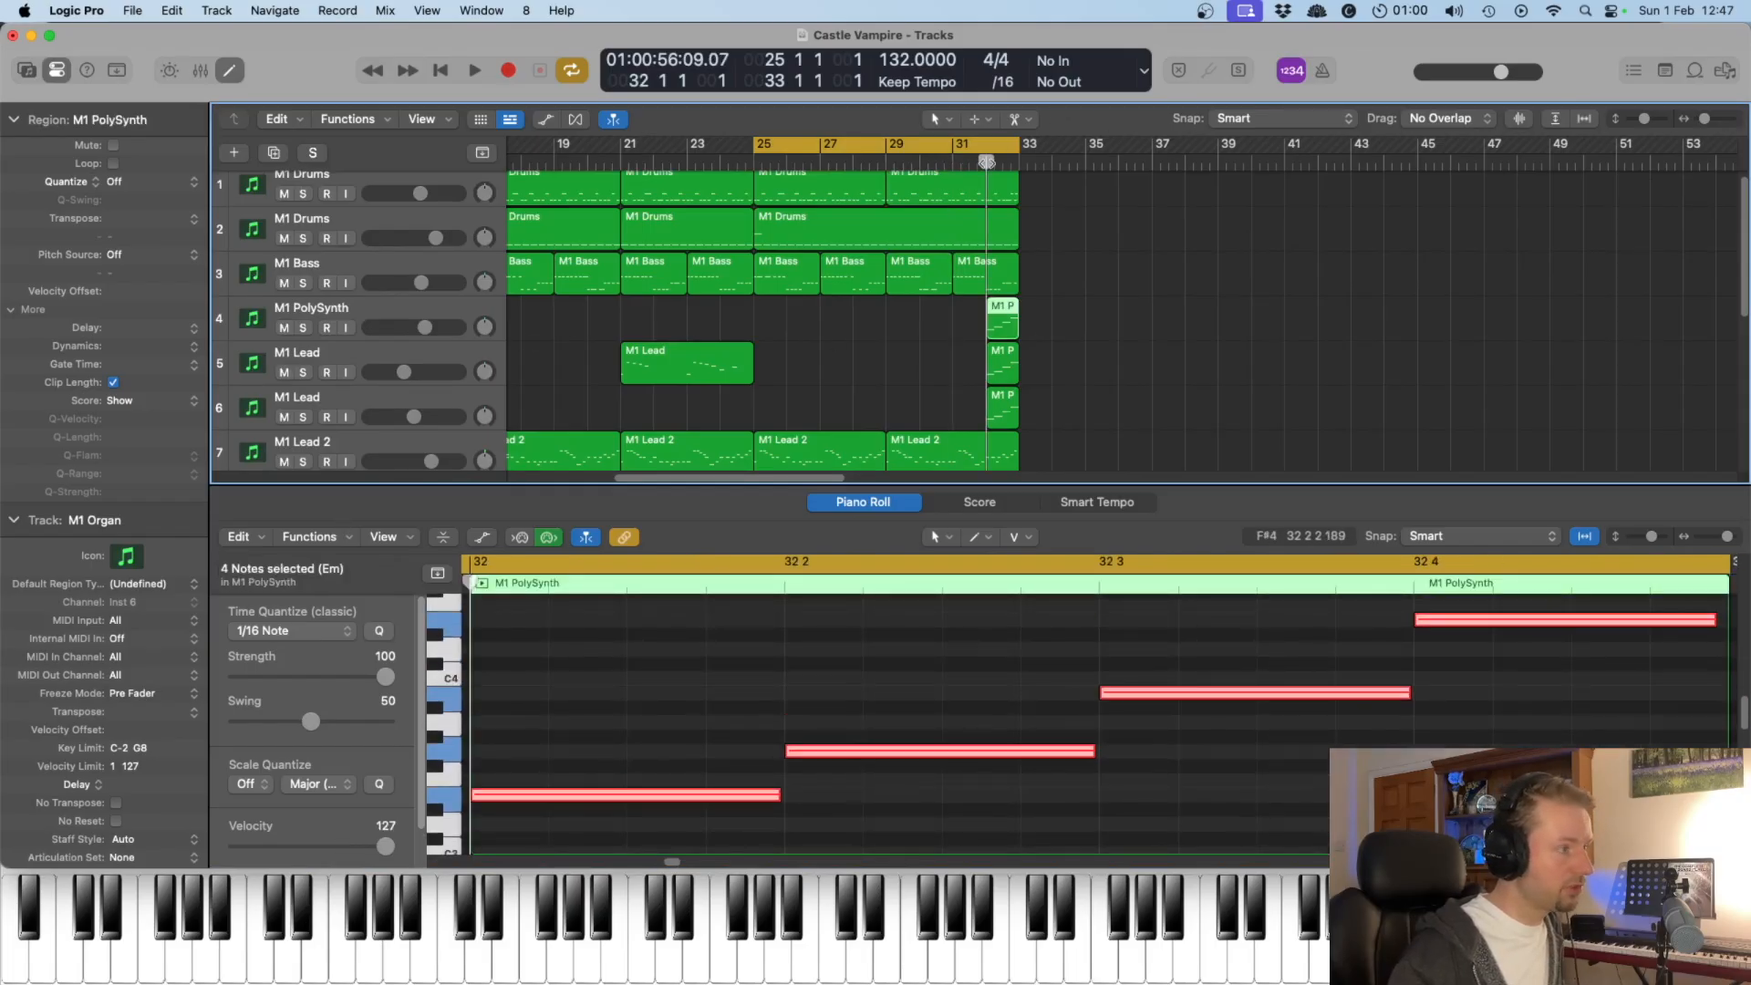
key(space)
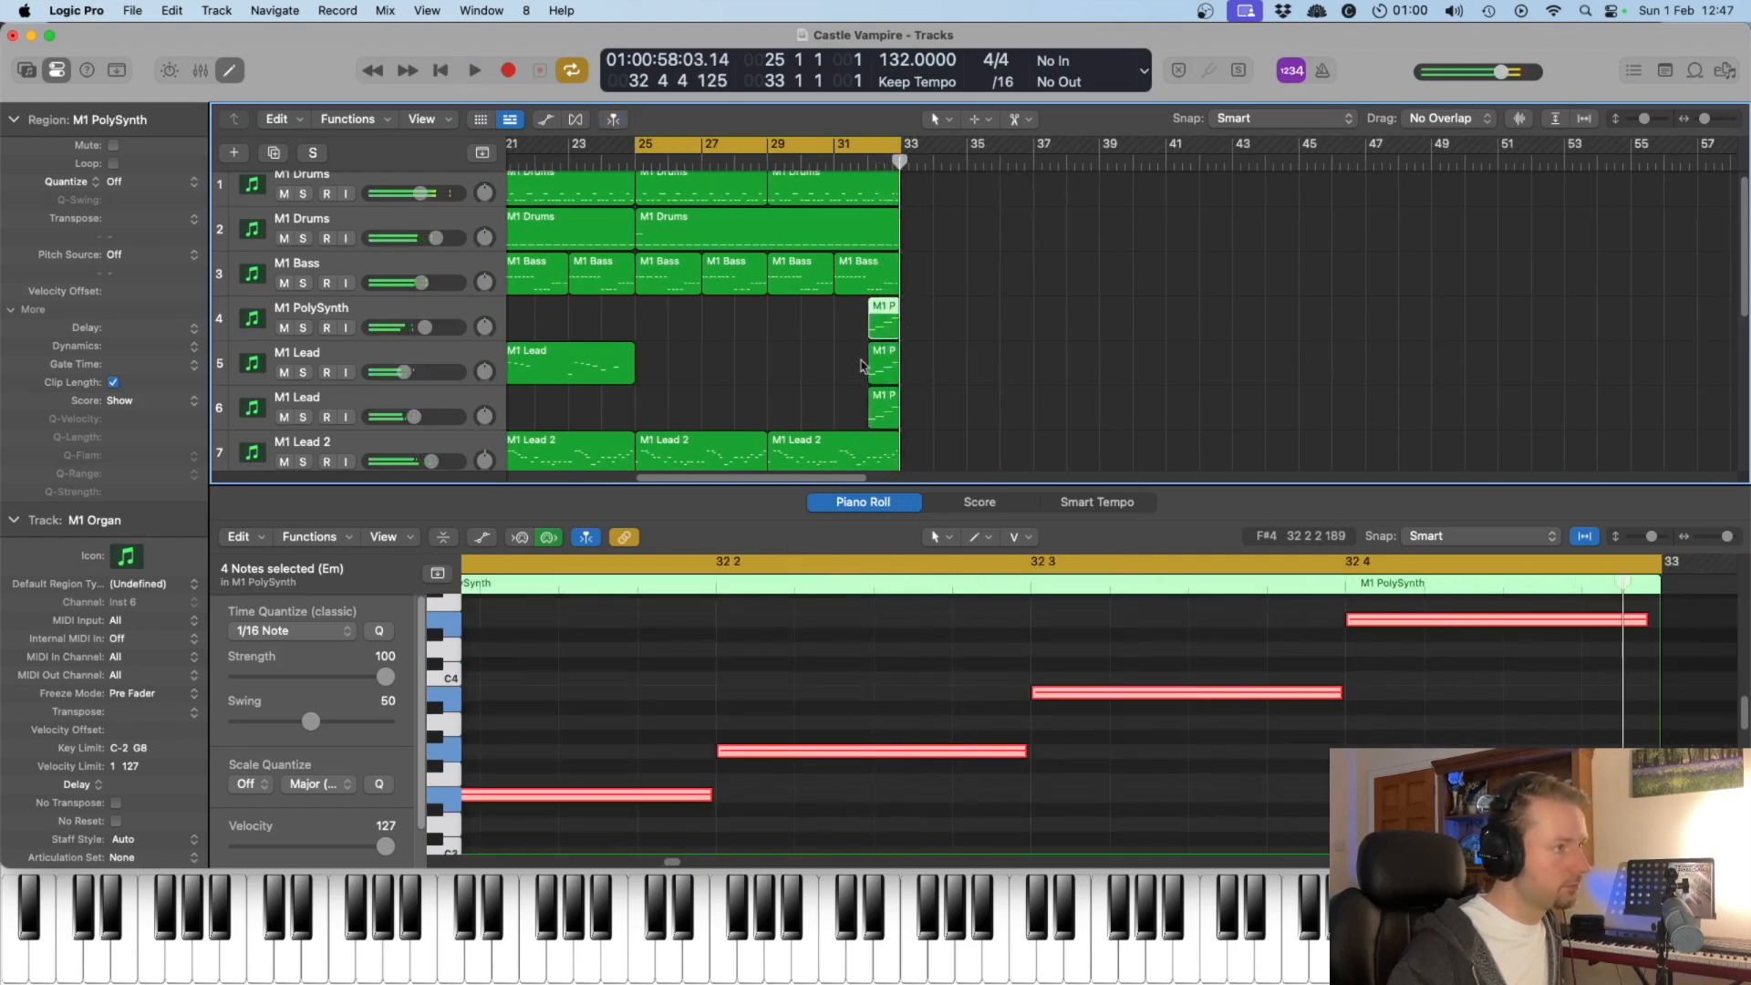
Step: Audition the four pitches of the M1 PolySynth region one at a time, from E3 upward
click(447, 800)
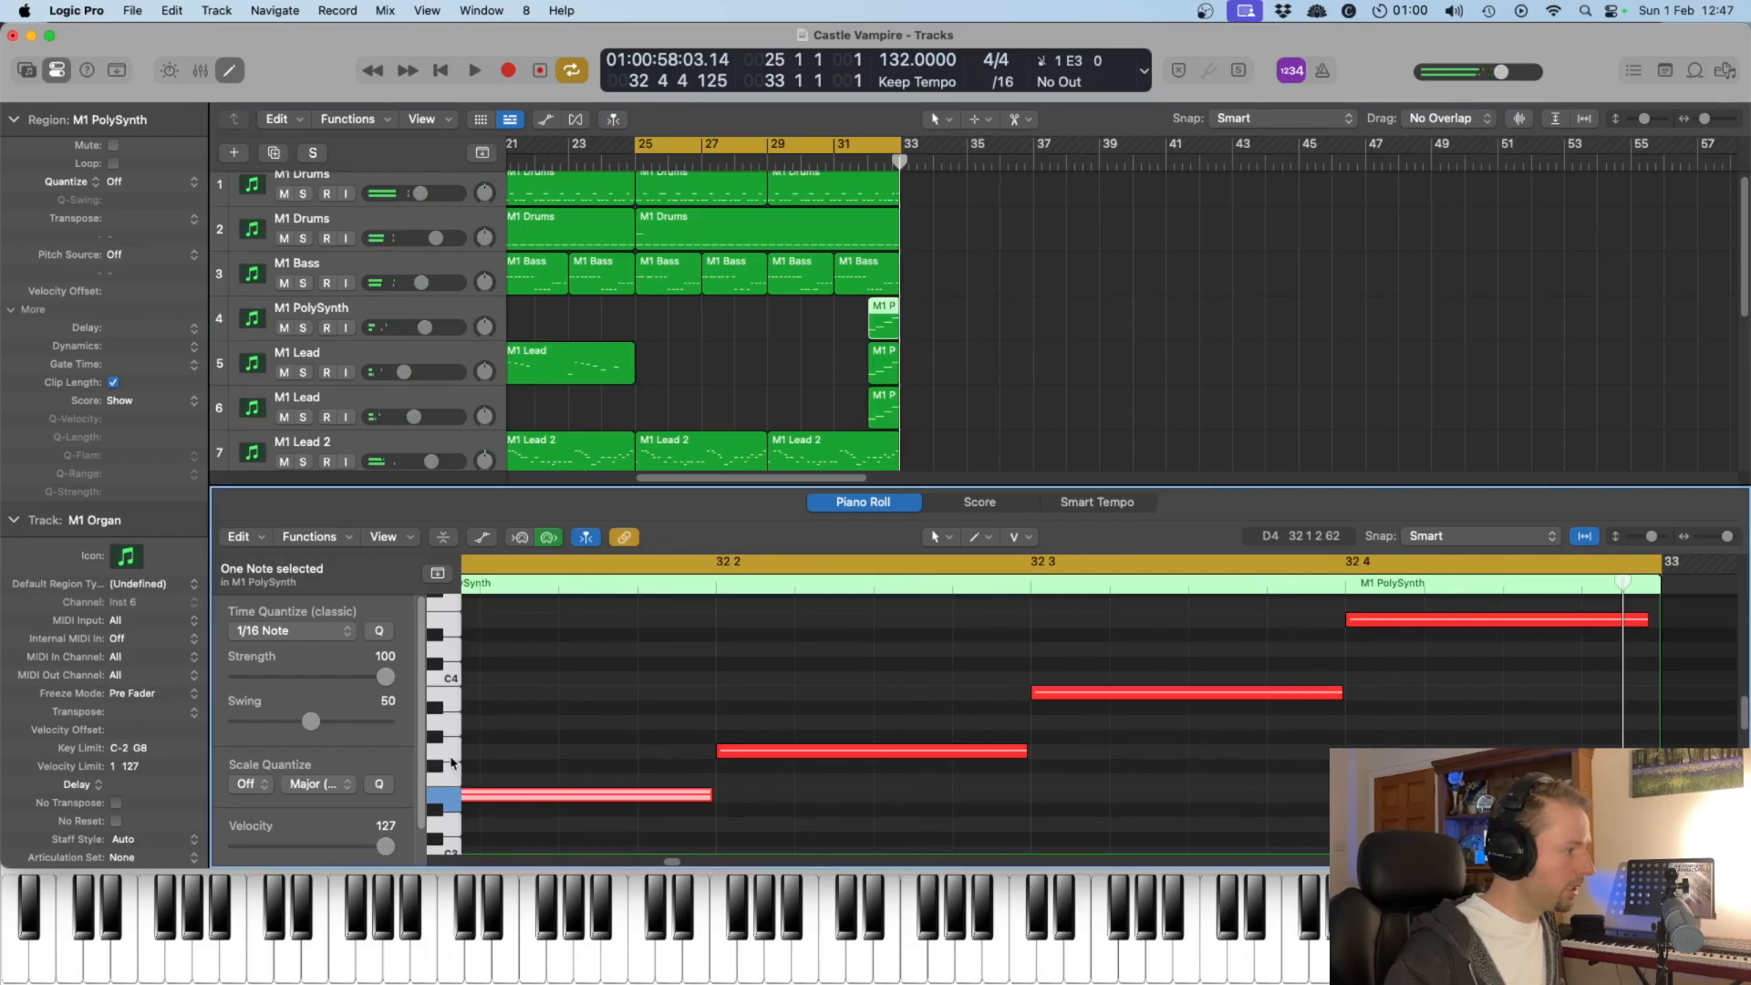
click(453, 751)
click(452, 698)
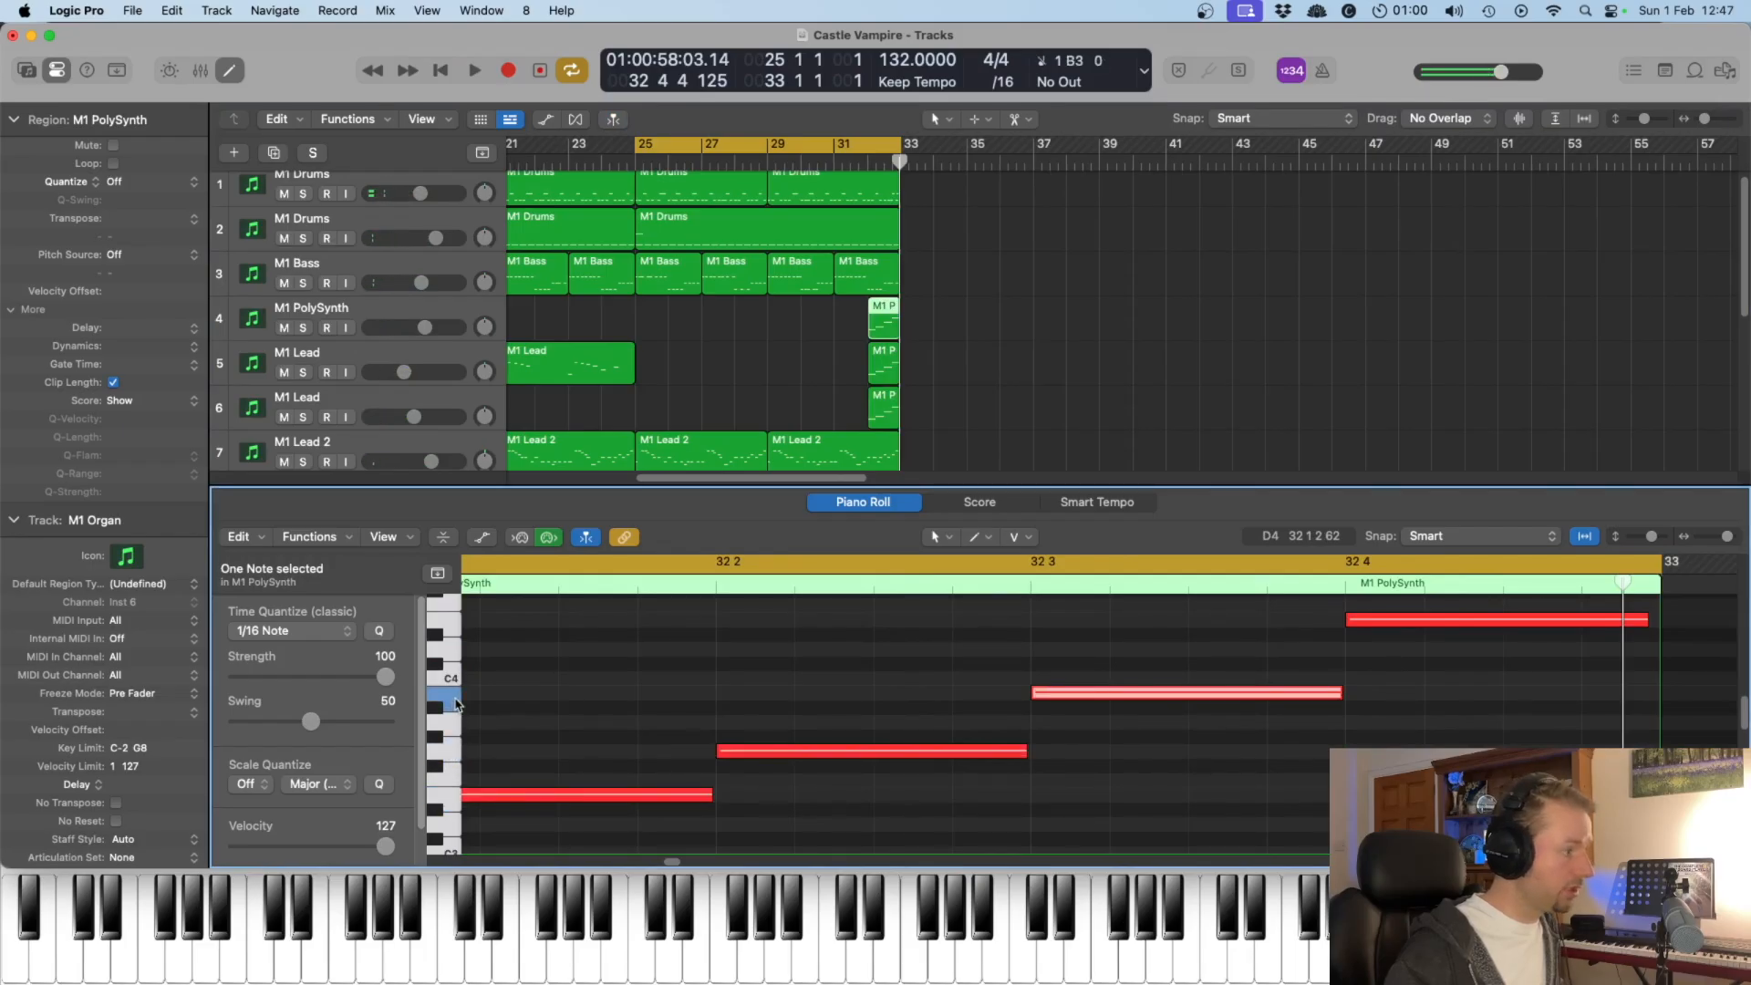
click(451, 622)
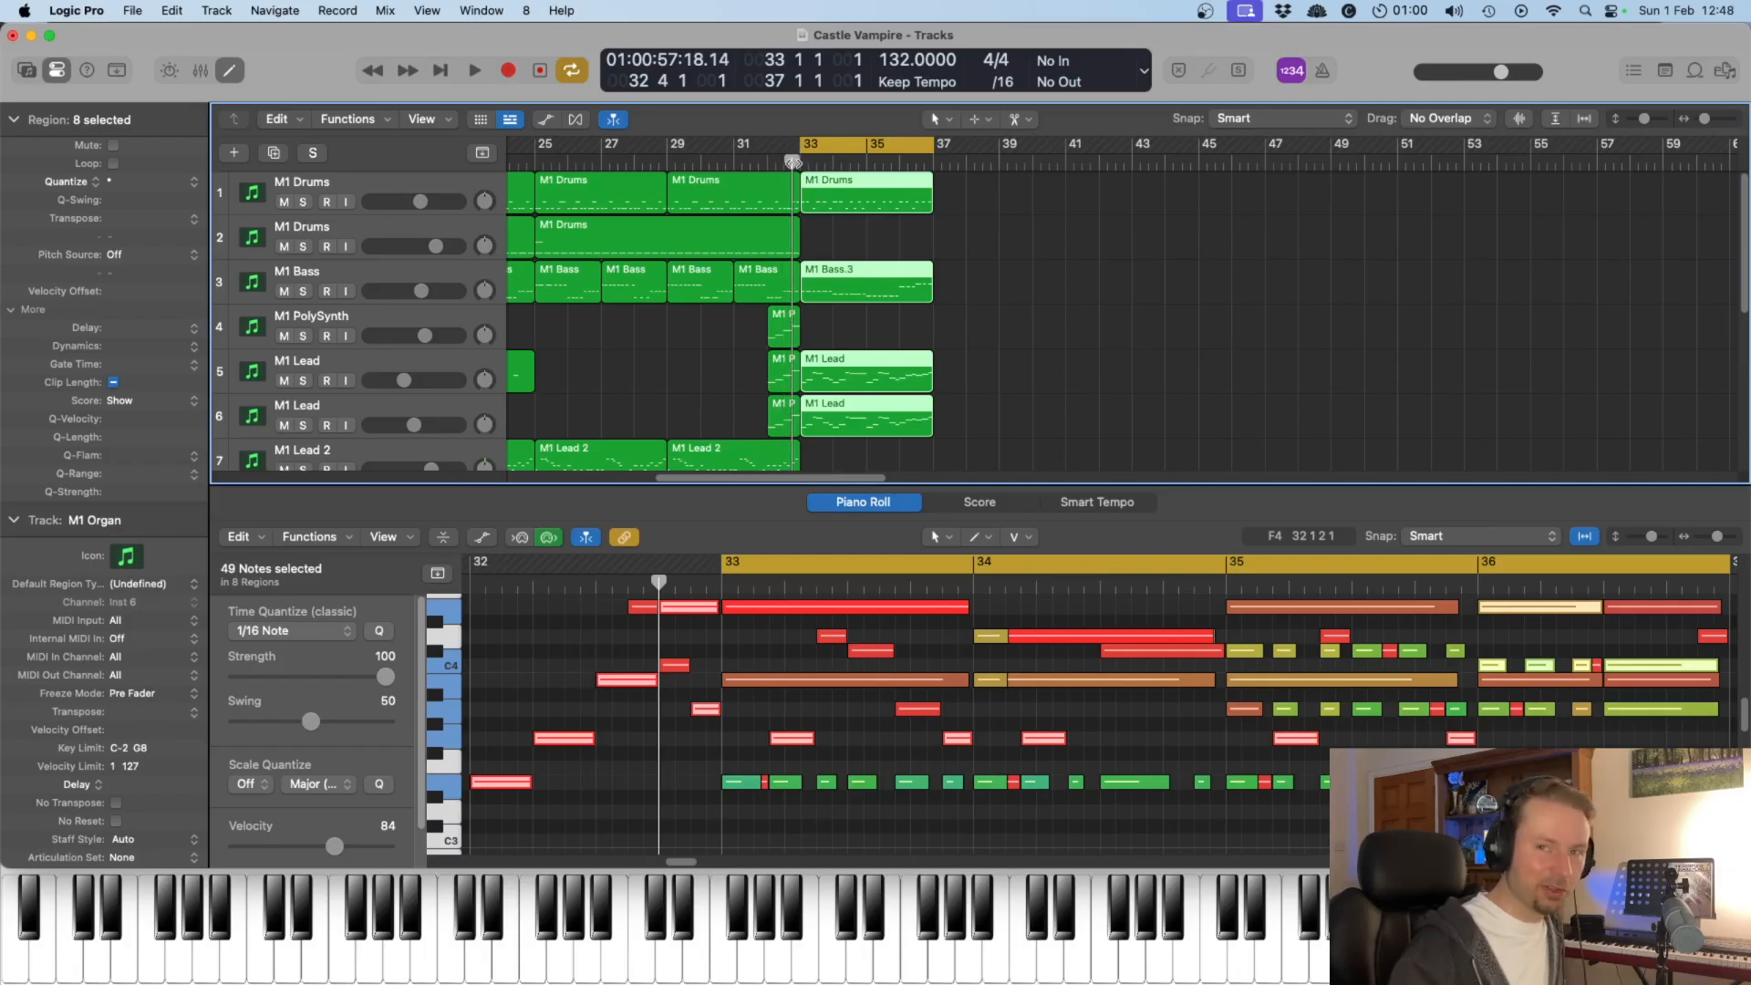
Step: Play the section from bar 33 to bar 37 with all its parts
key(space)
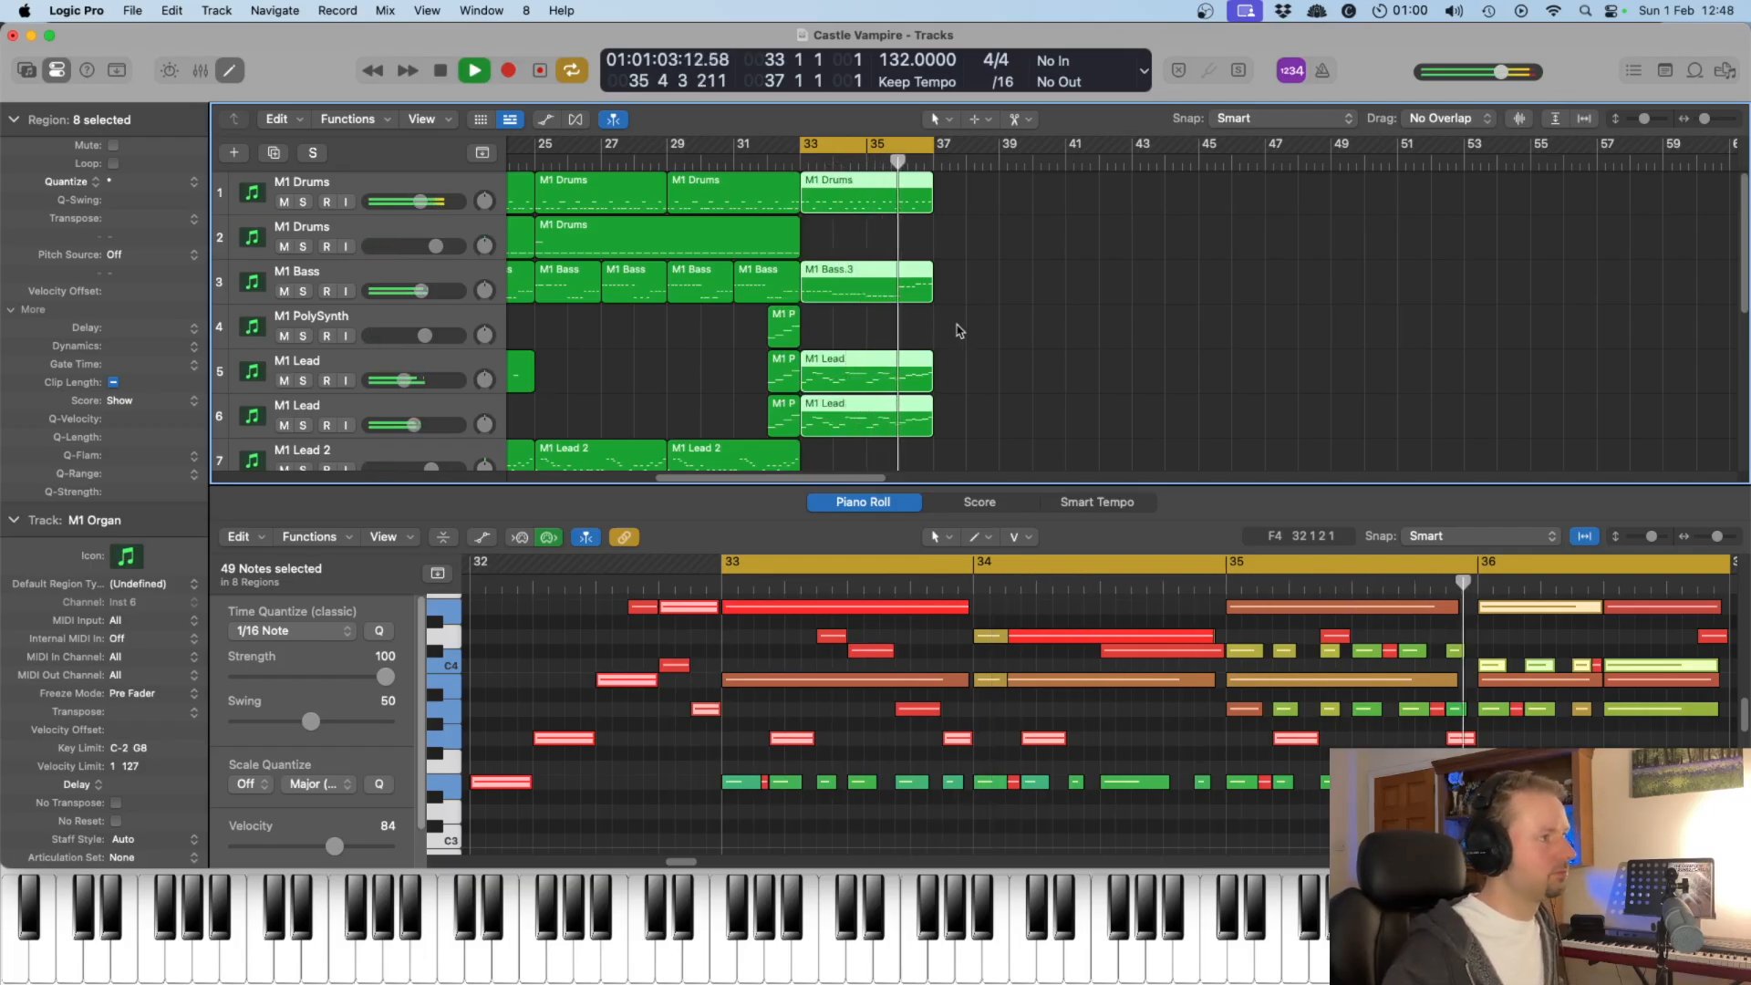
key(space)
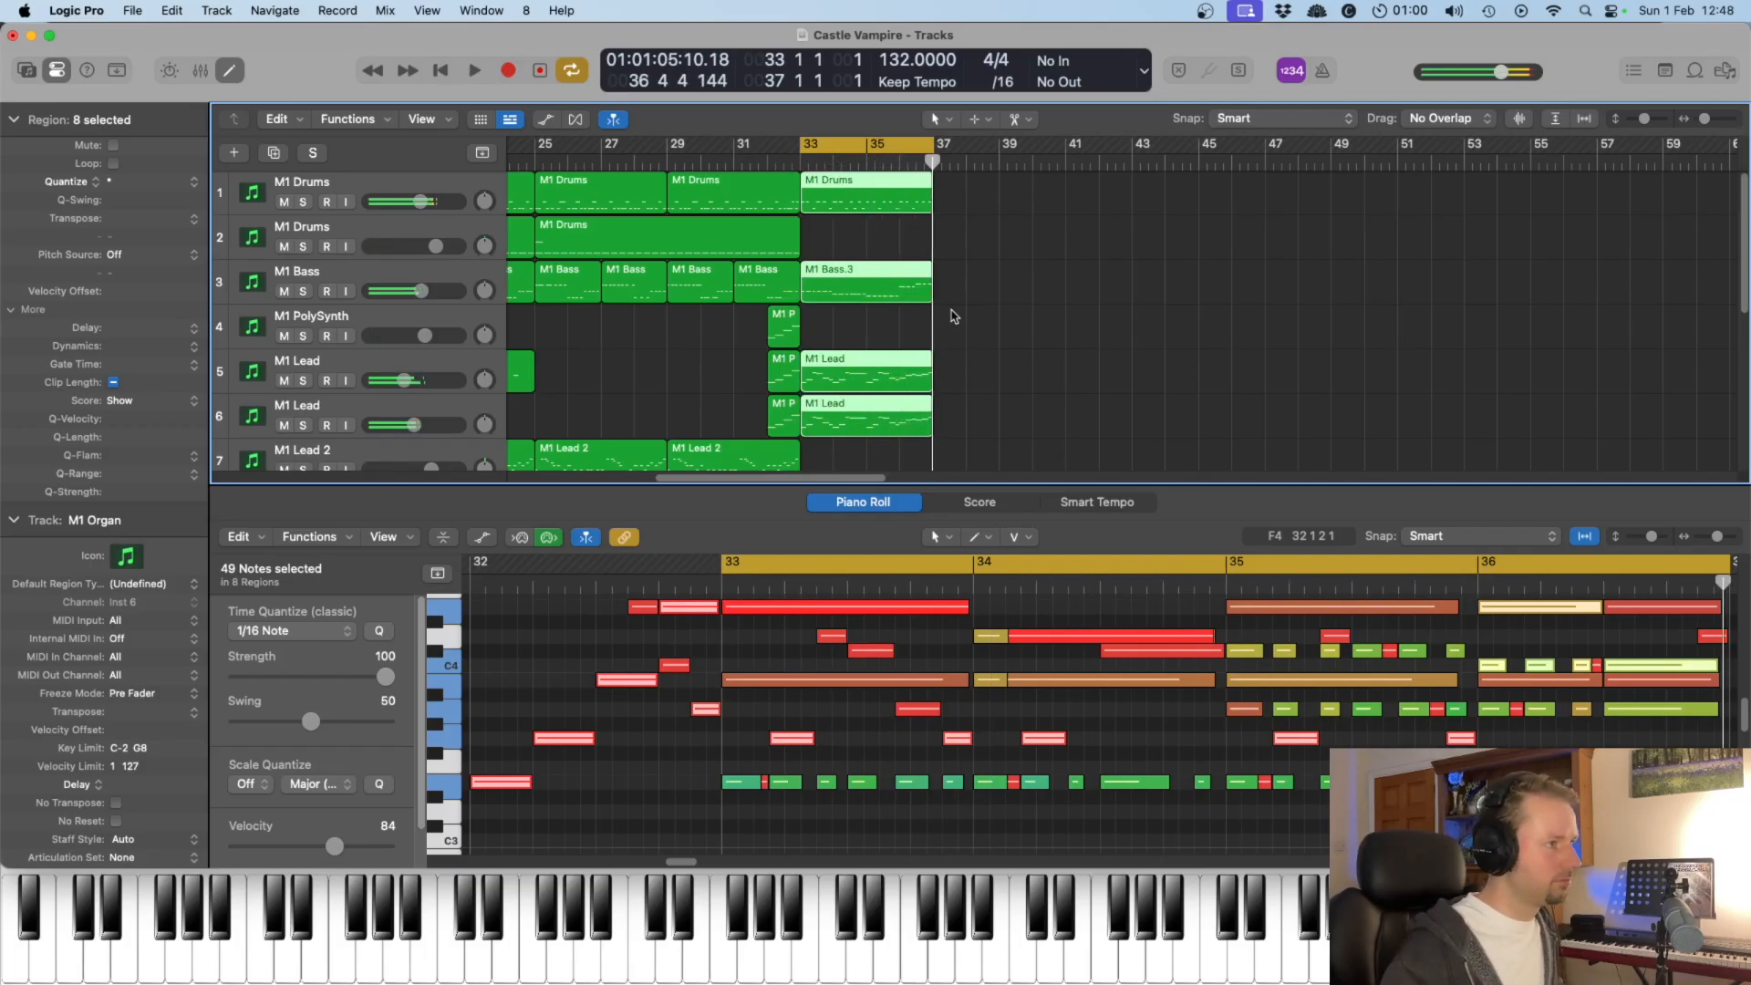
Step: View the M1 Bass.3 notes, and solo the first M1 Drums track to play its pattern from bar 33
click(319, 278)
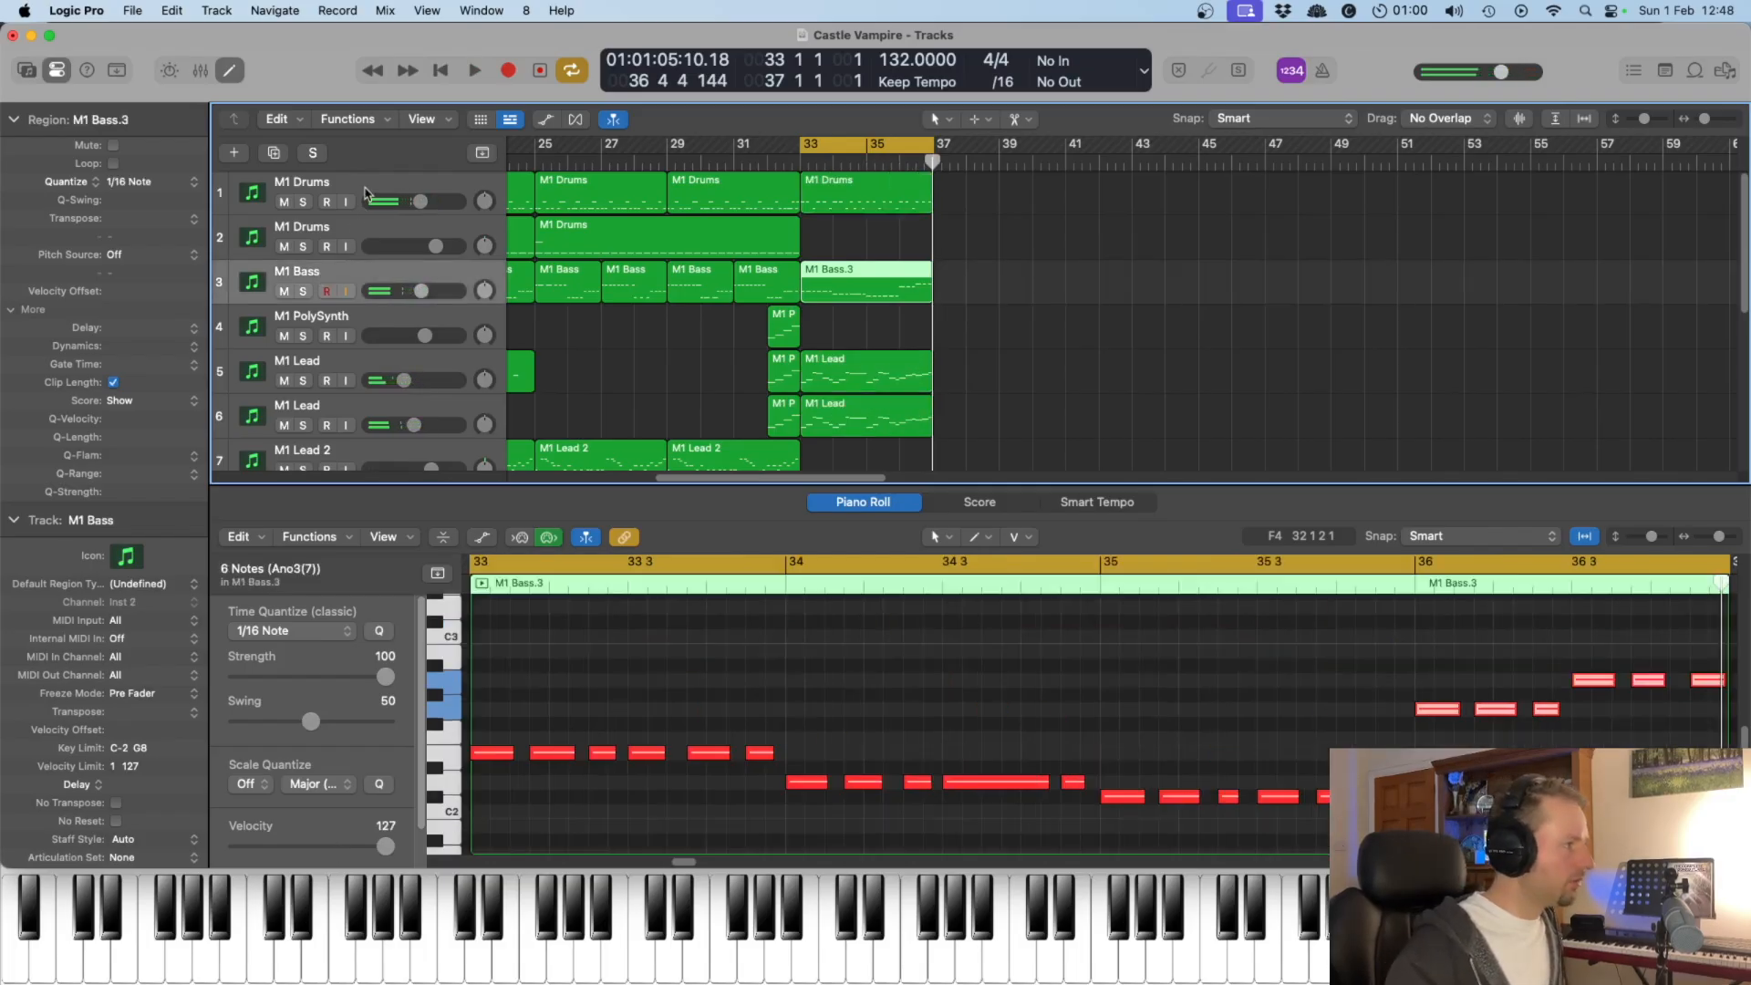
click(365, 191)
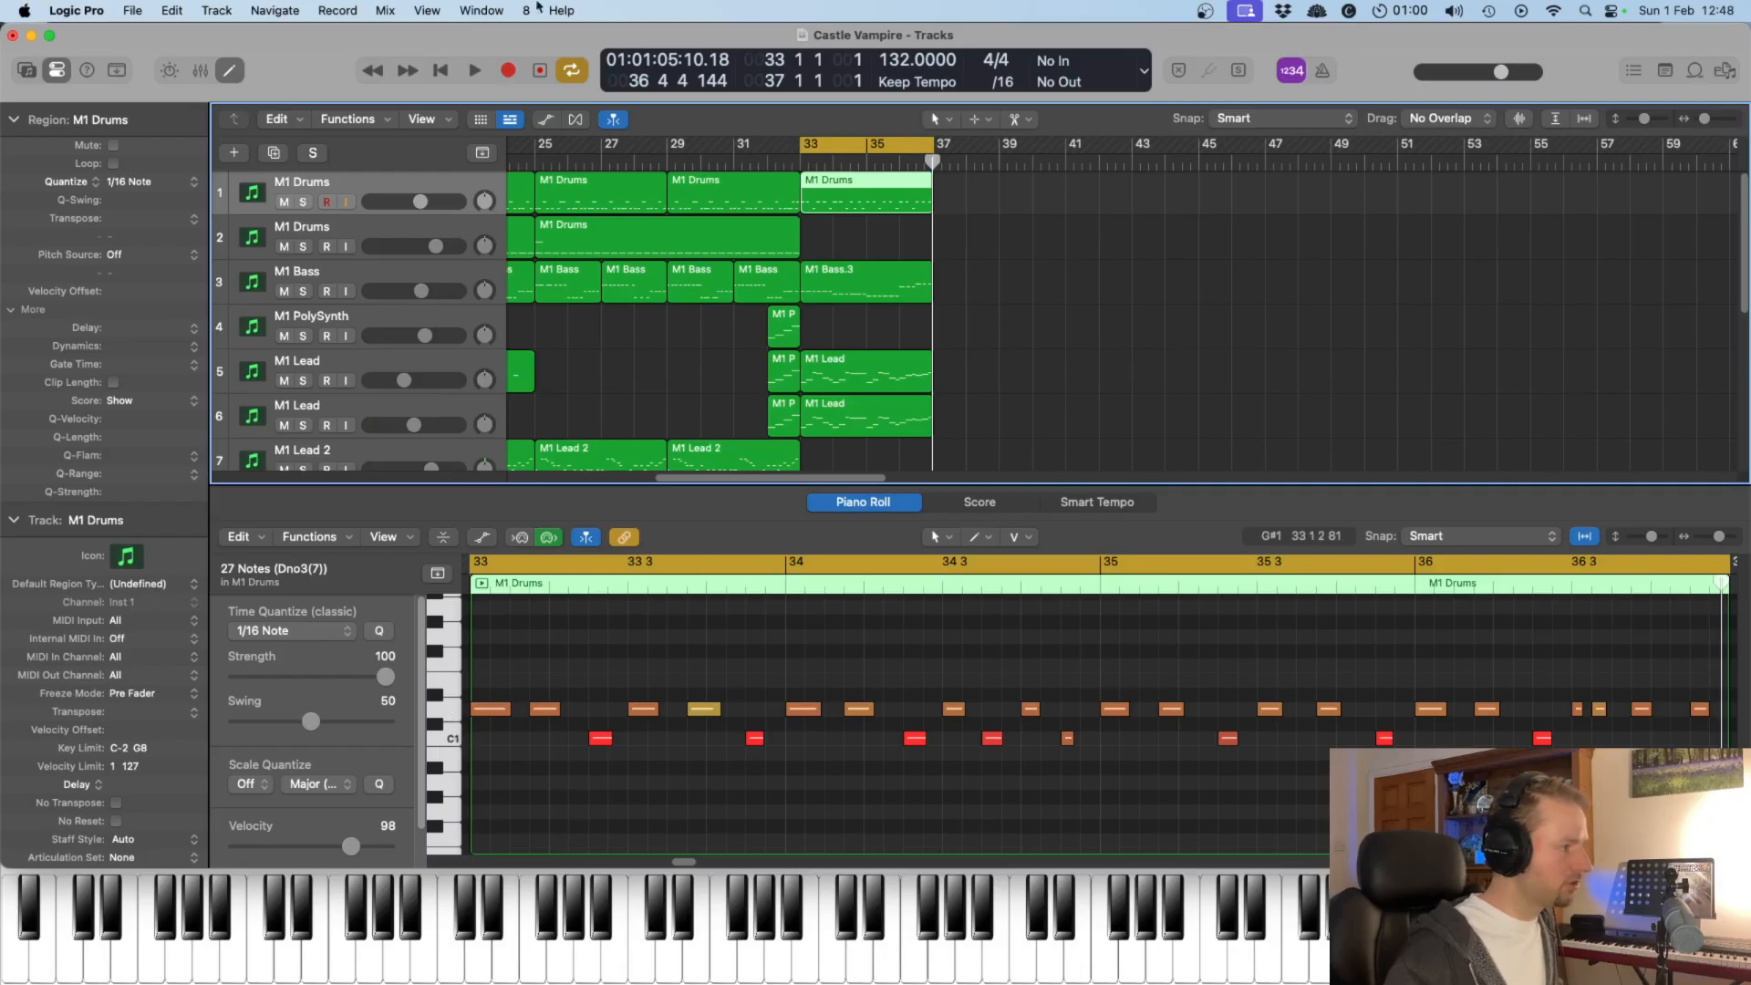
click(303, 203)
key(space)
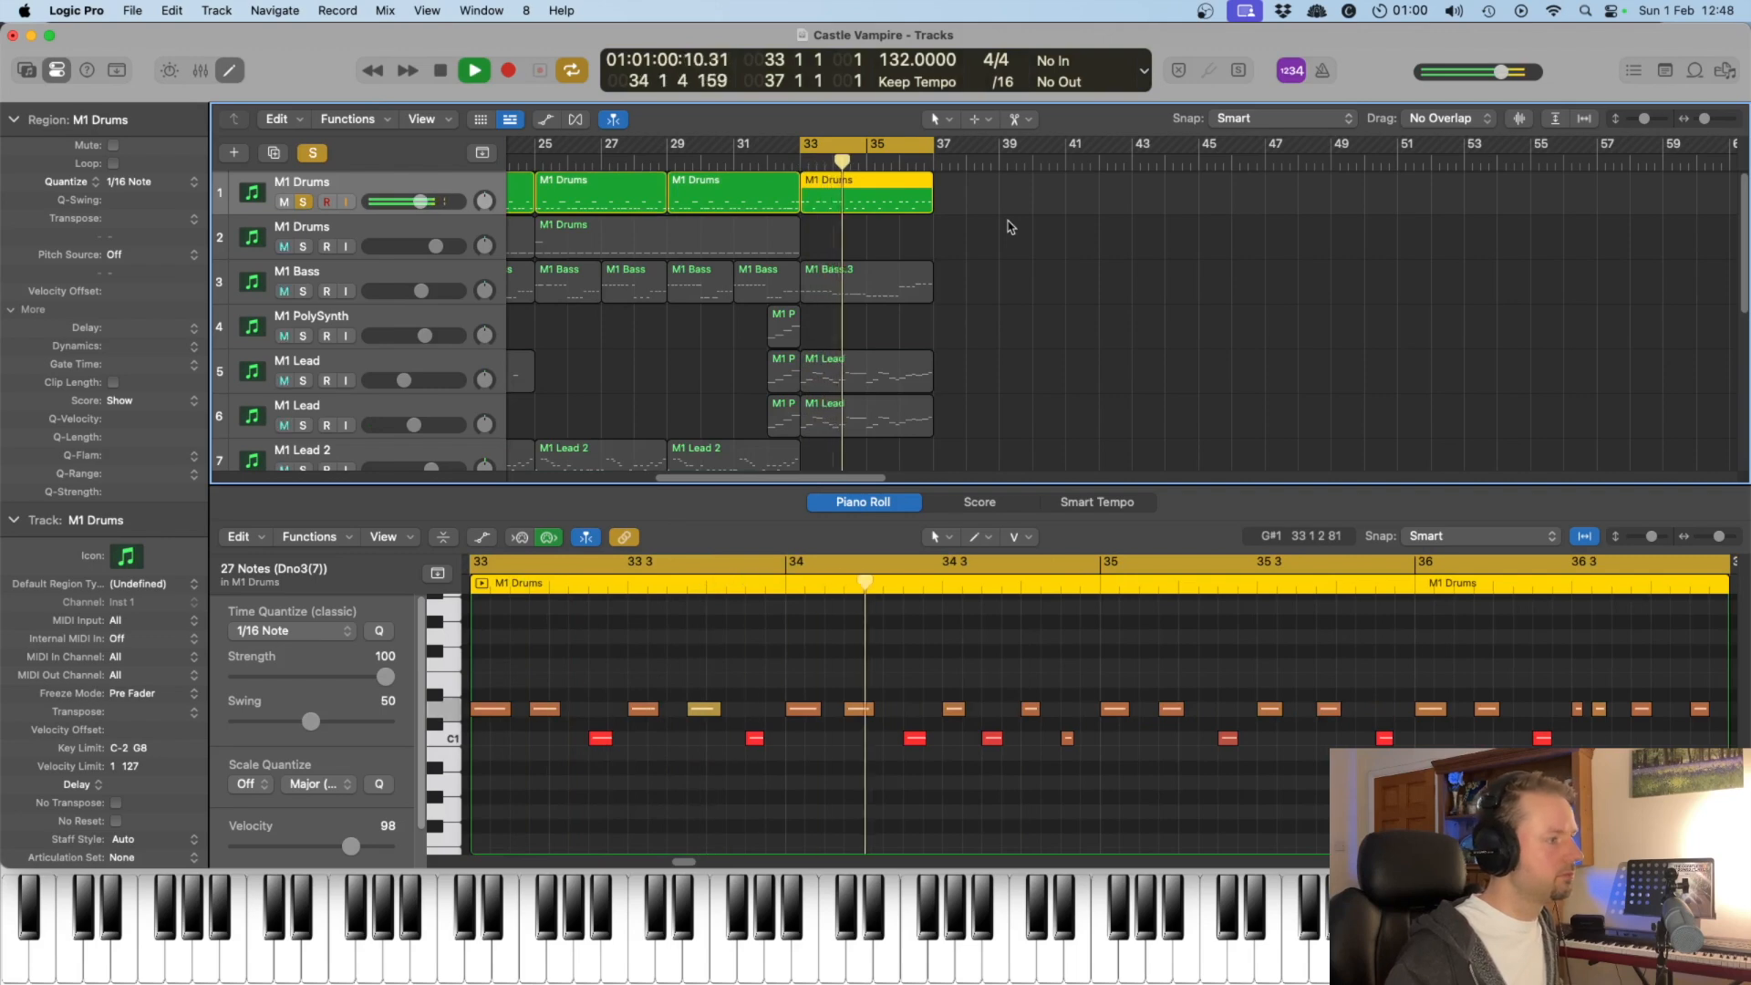
key(space)
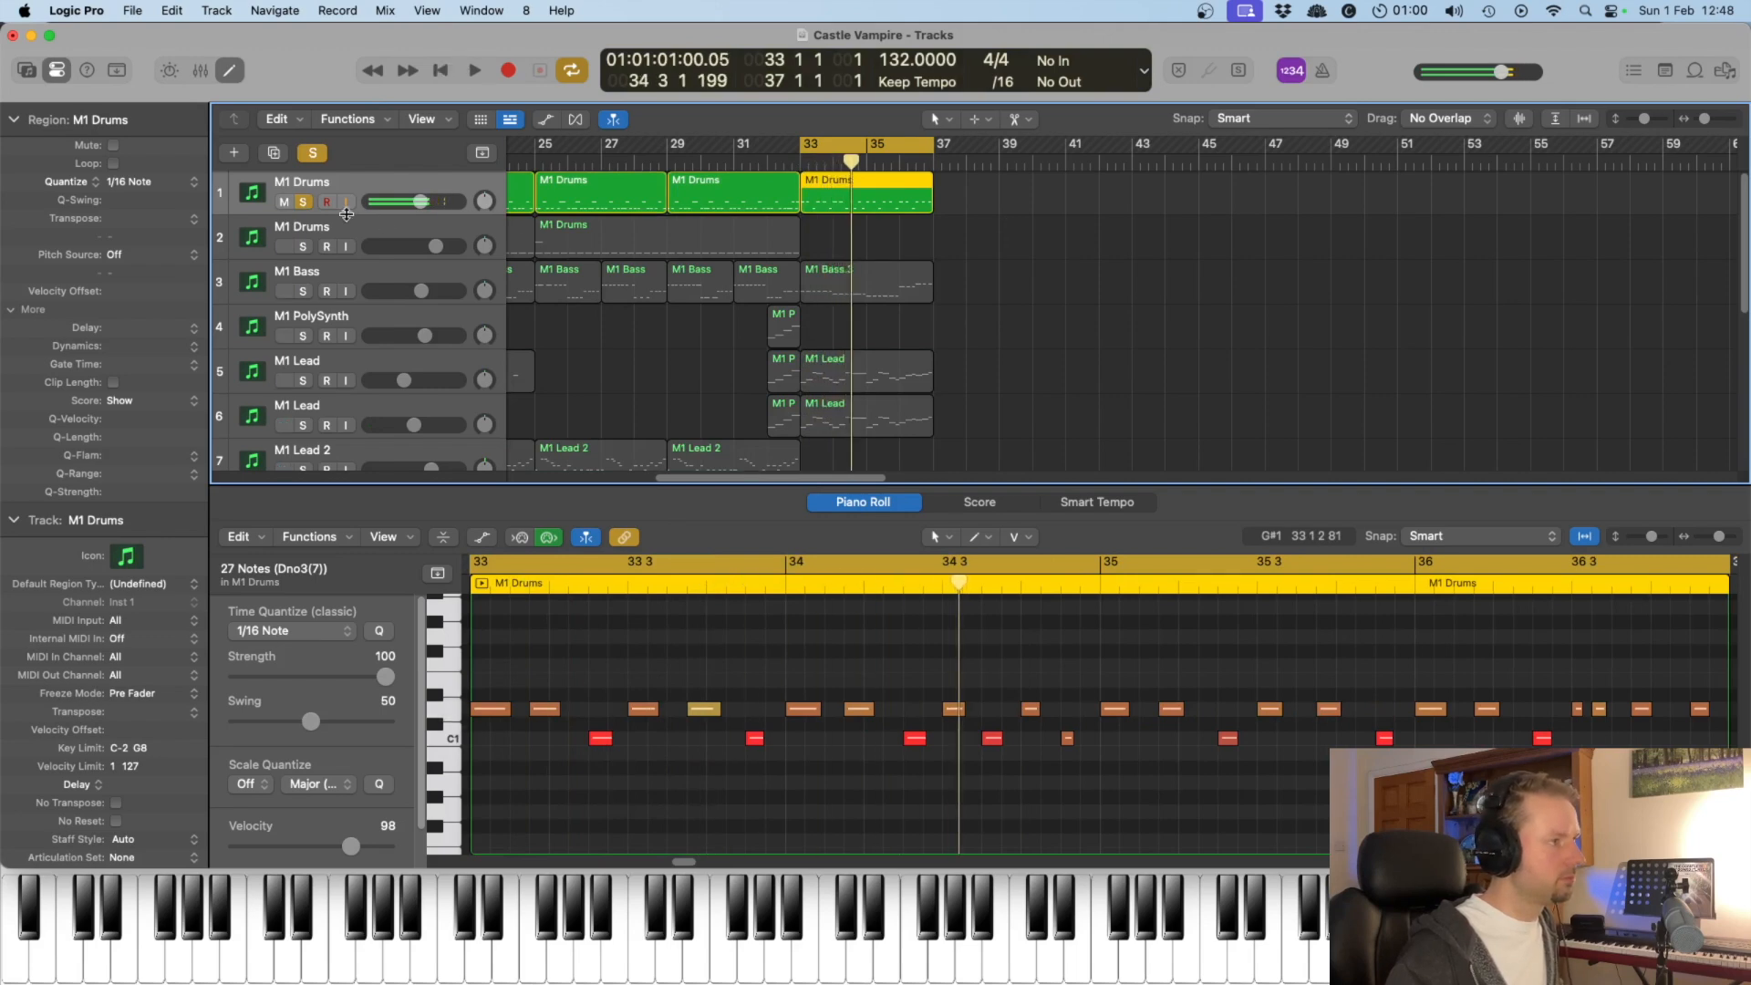
Step: Solo M1 Bass along with the drums and play from bar 33 while examining the M1 Bass.3 notes
click(303, 291)
click(873, 293)
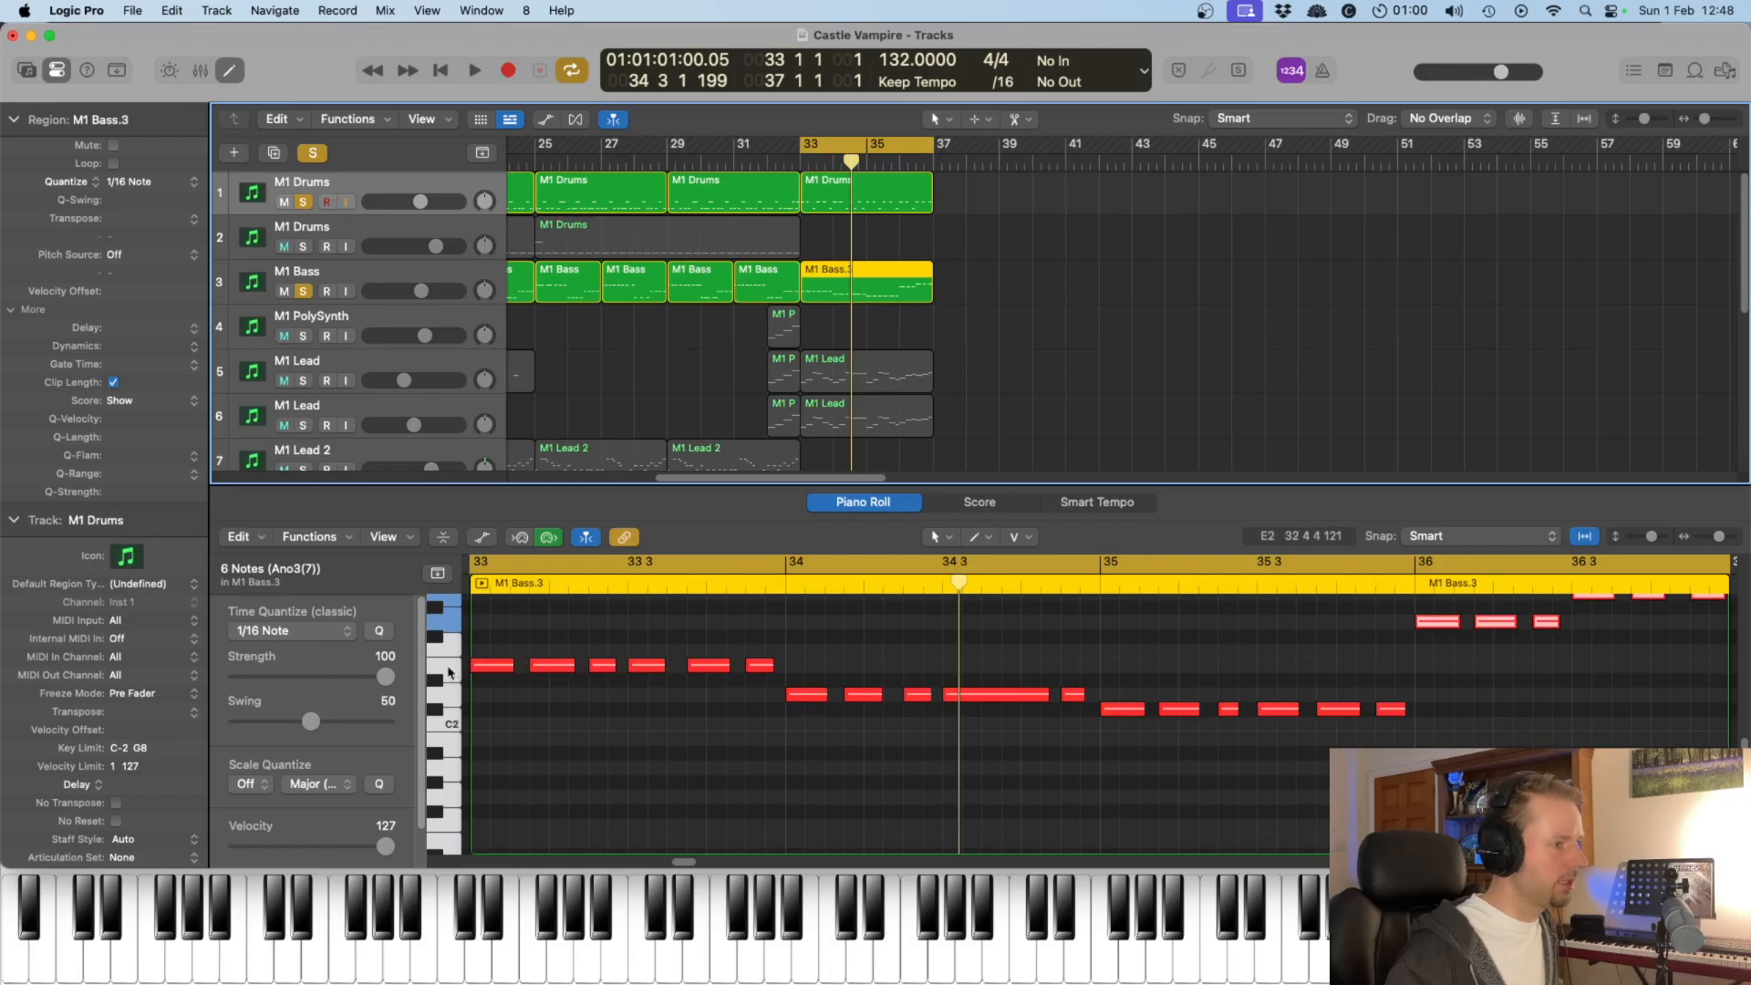
key(space)
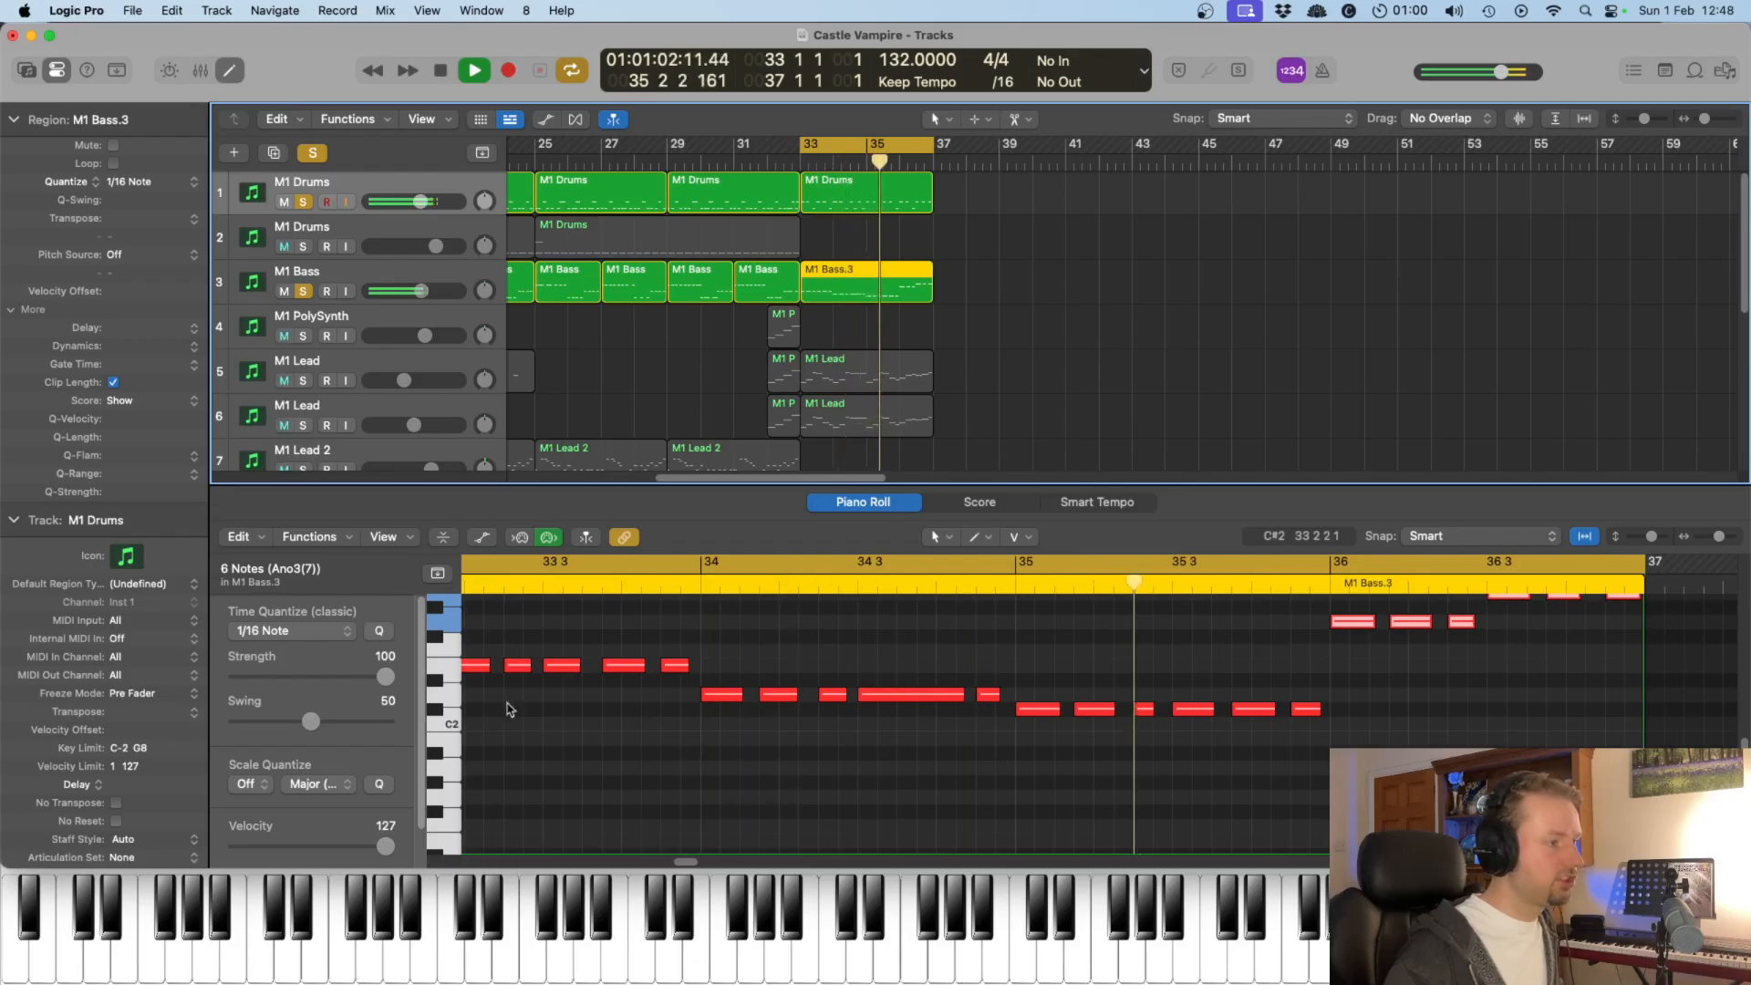
scroll(821, 693, up, 2)
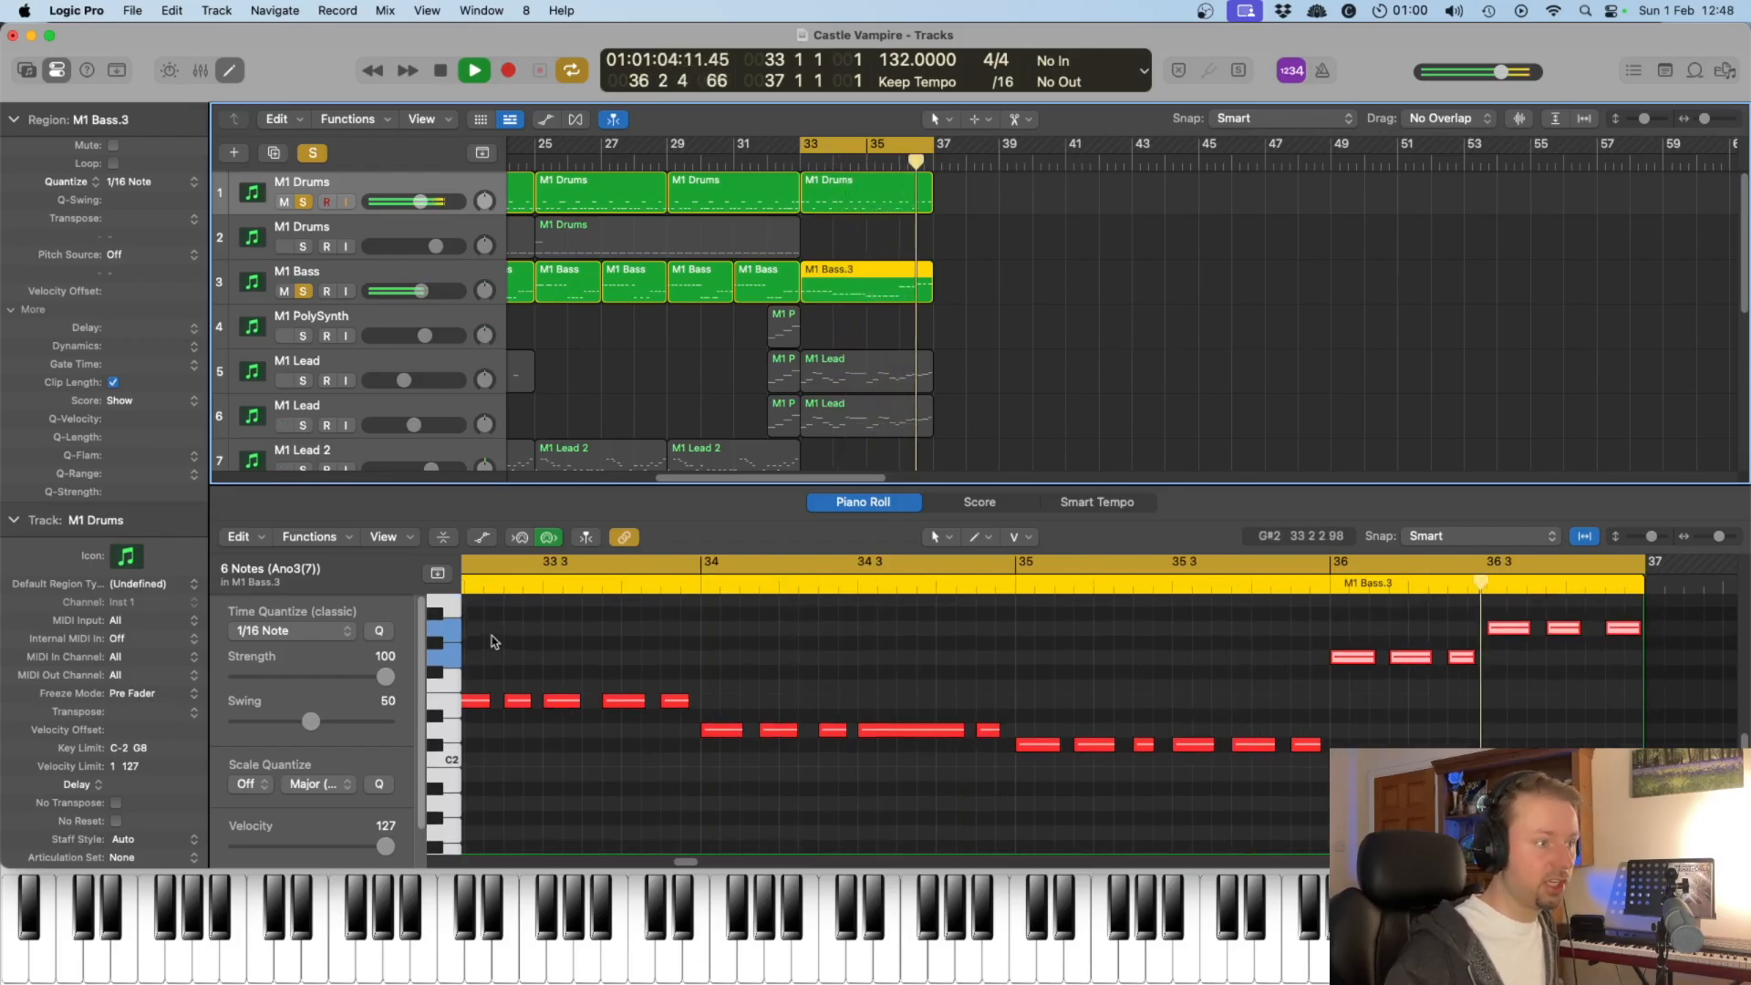
key(space)
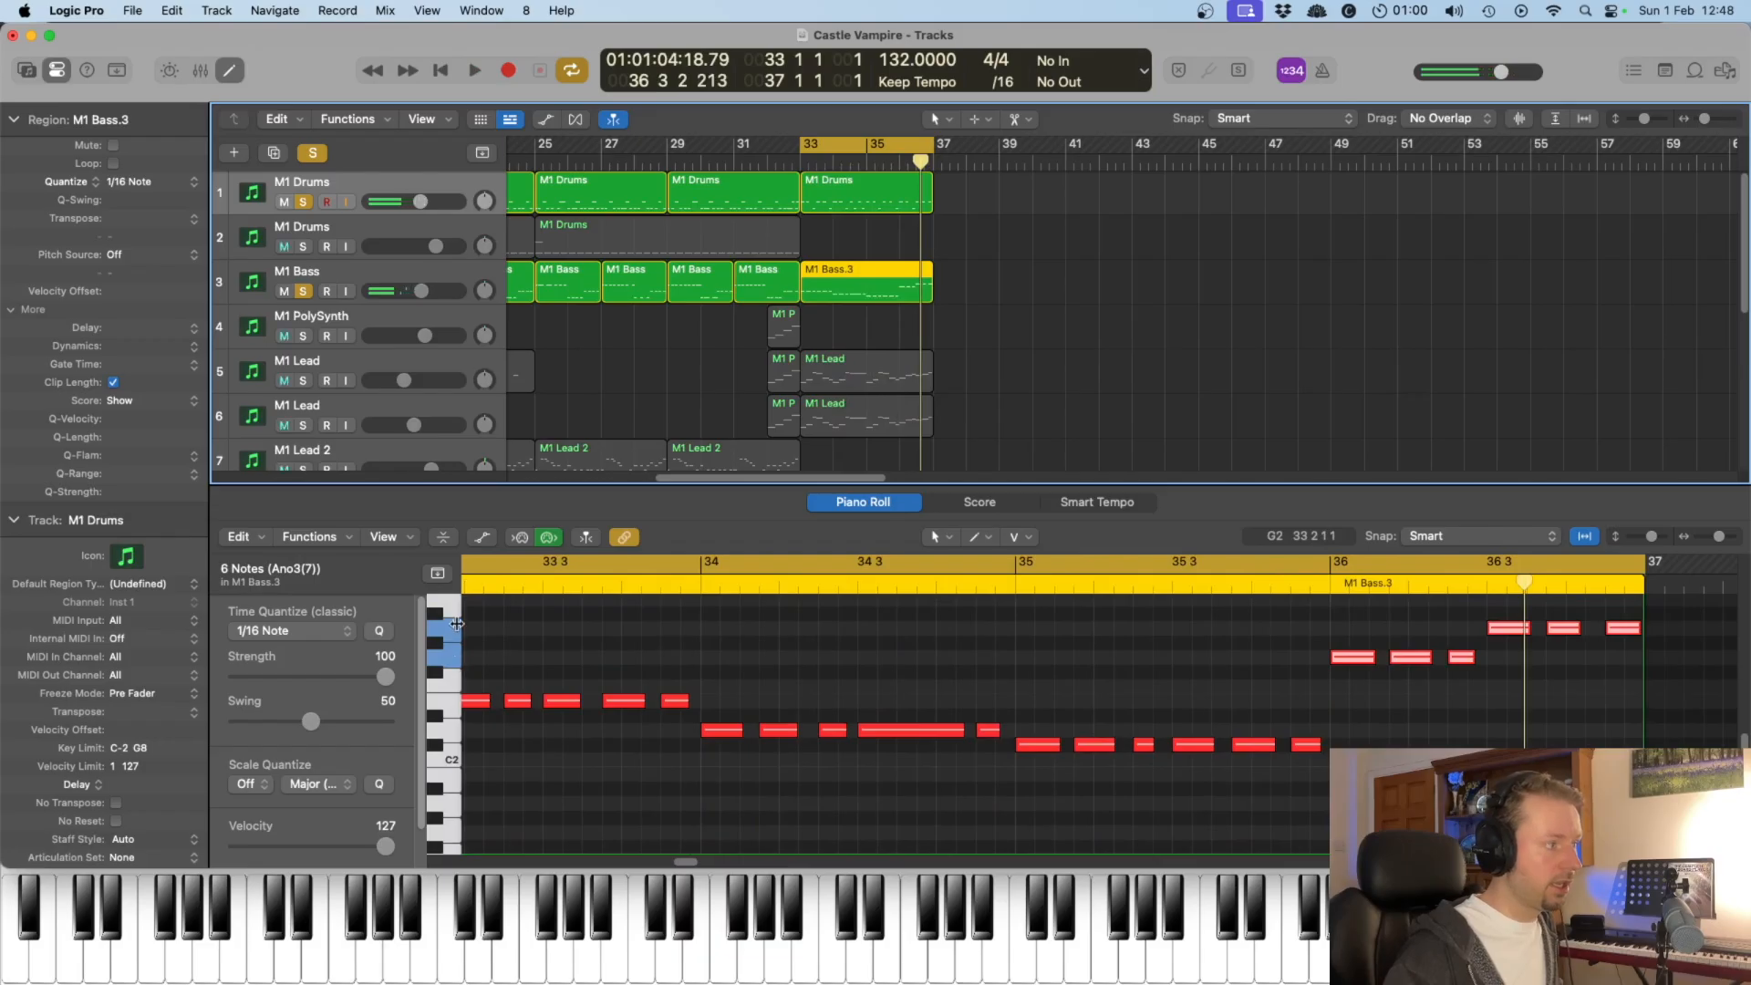
Step: Play the two soloed M1 Lead tracks from bar 33 and view the notes of the upper track's M1 Lead region
key(space)
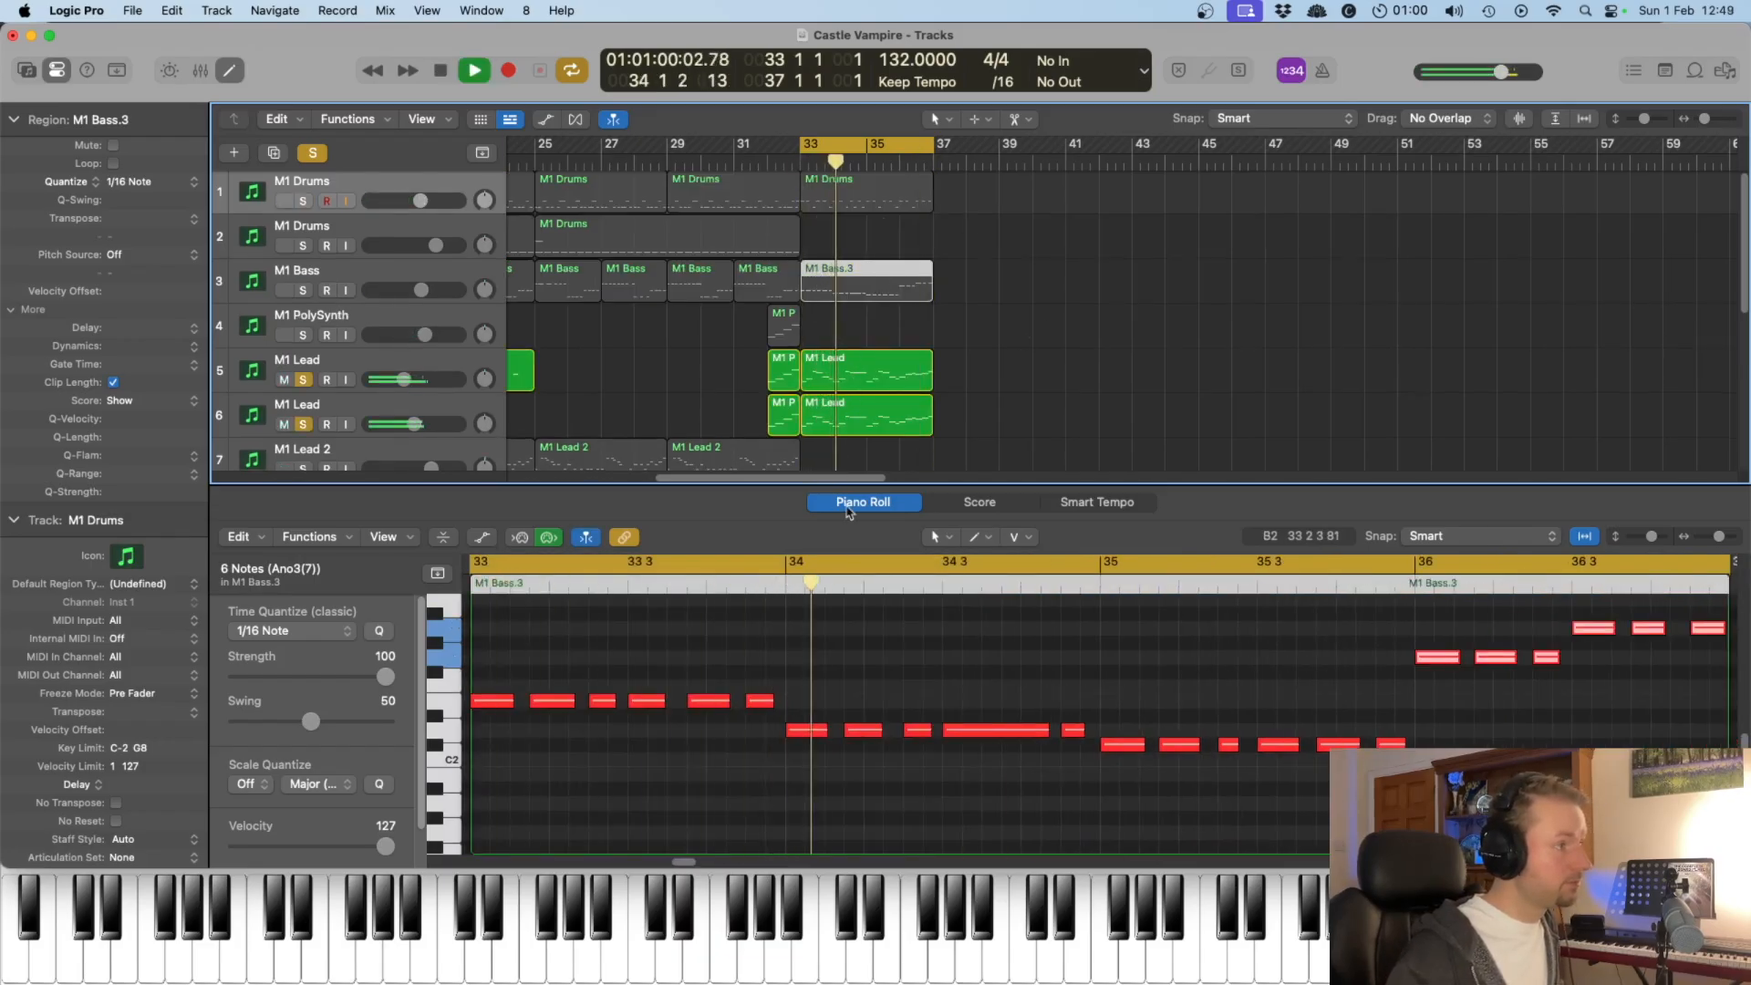
click(896, 370)
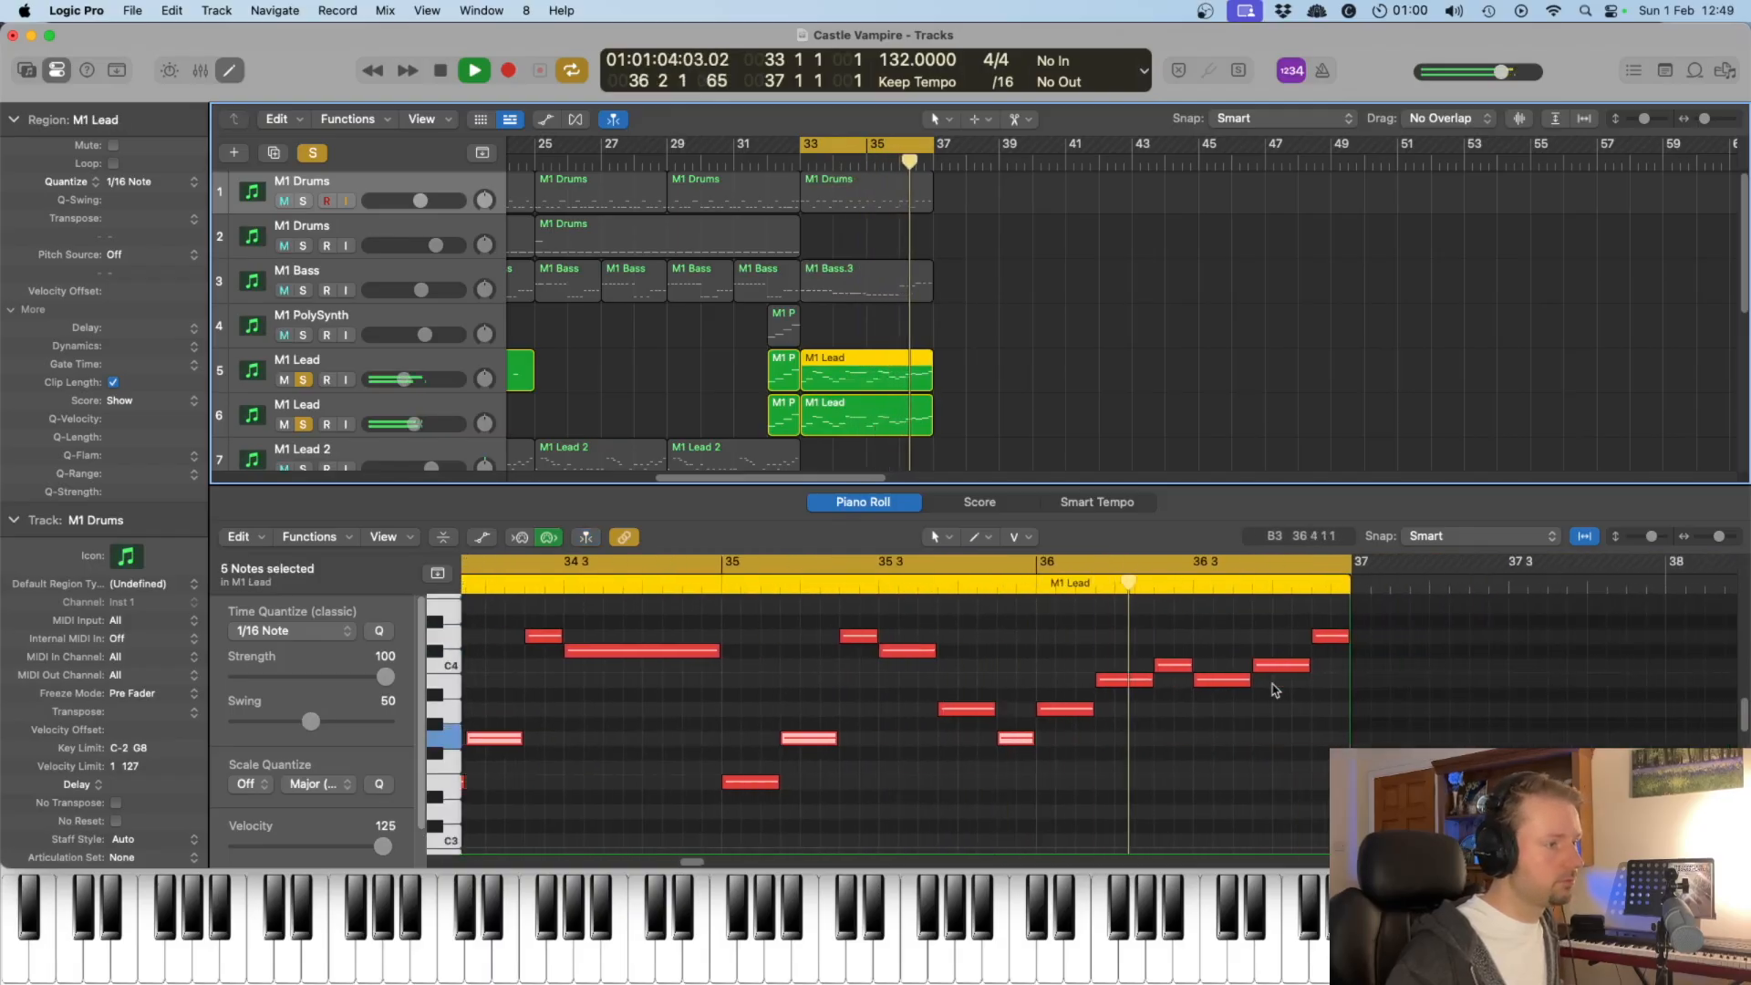
key(space)
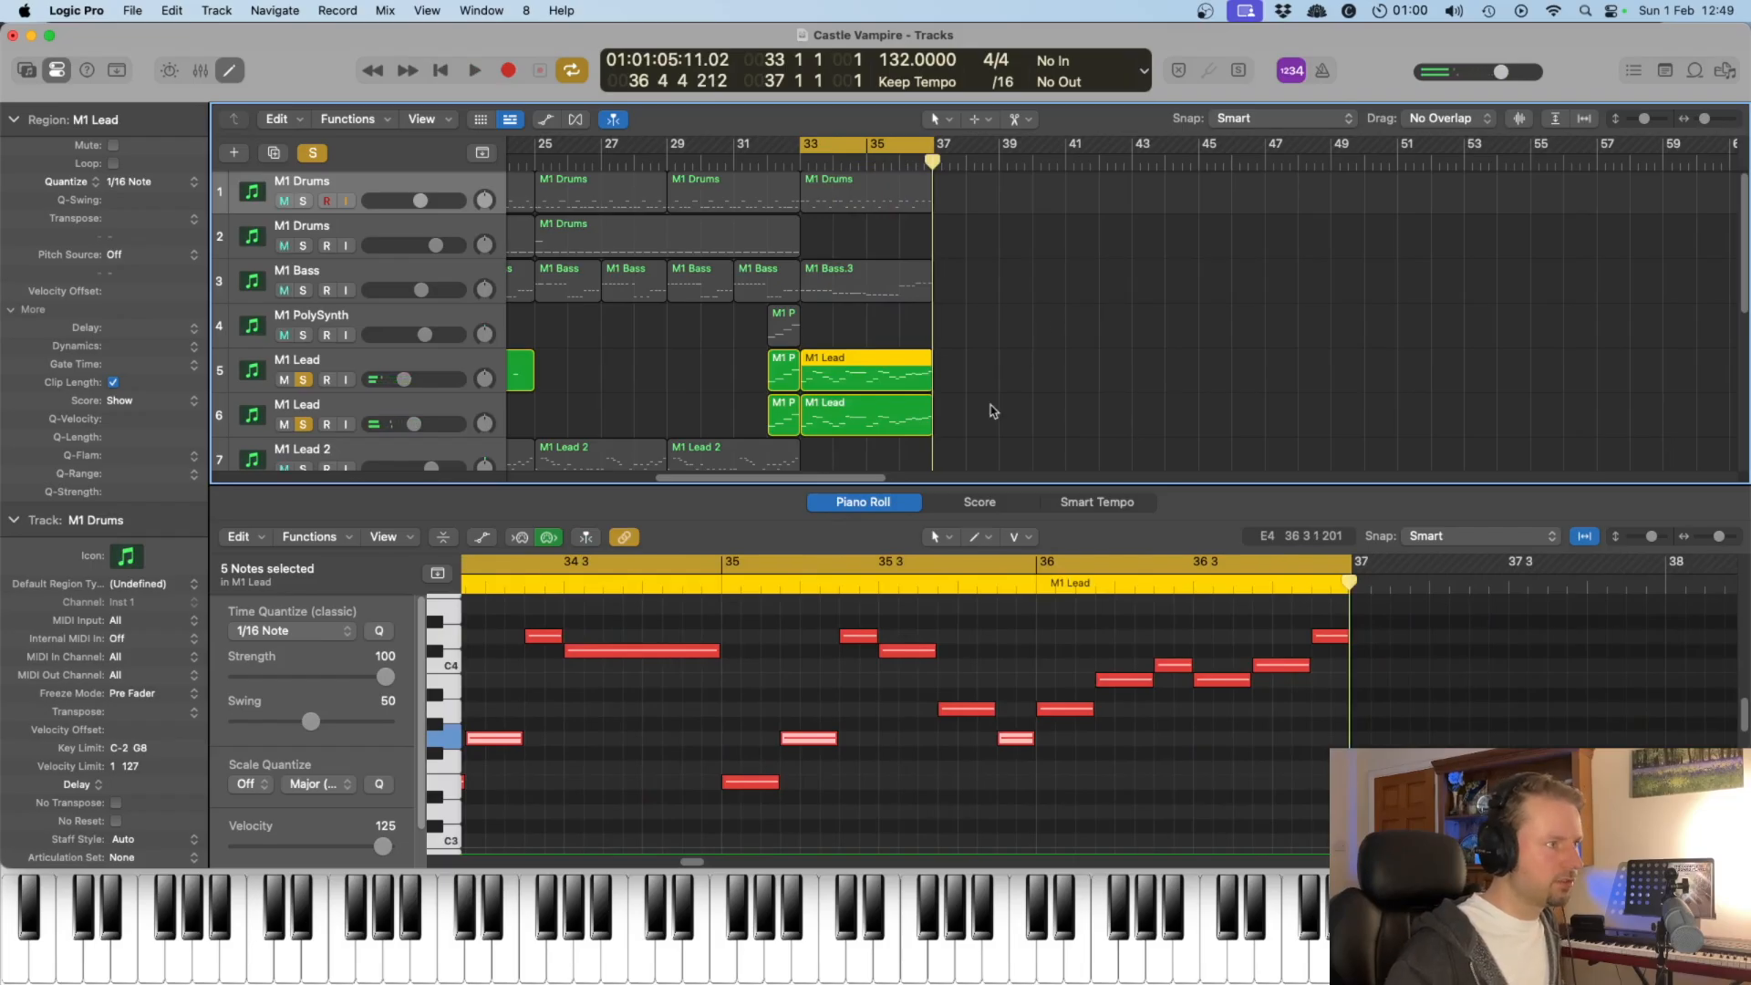
Step: Unsolo both M1 Lead tracks and play the section from bar 33 with all parts while viewing the lower tracks
click(305, 380)
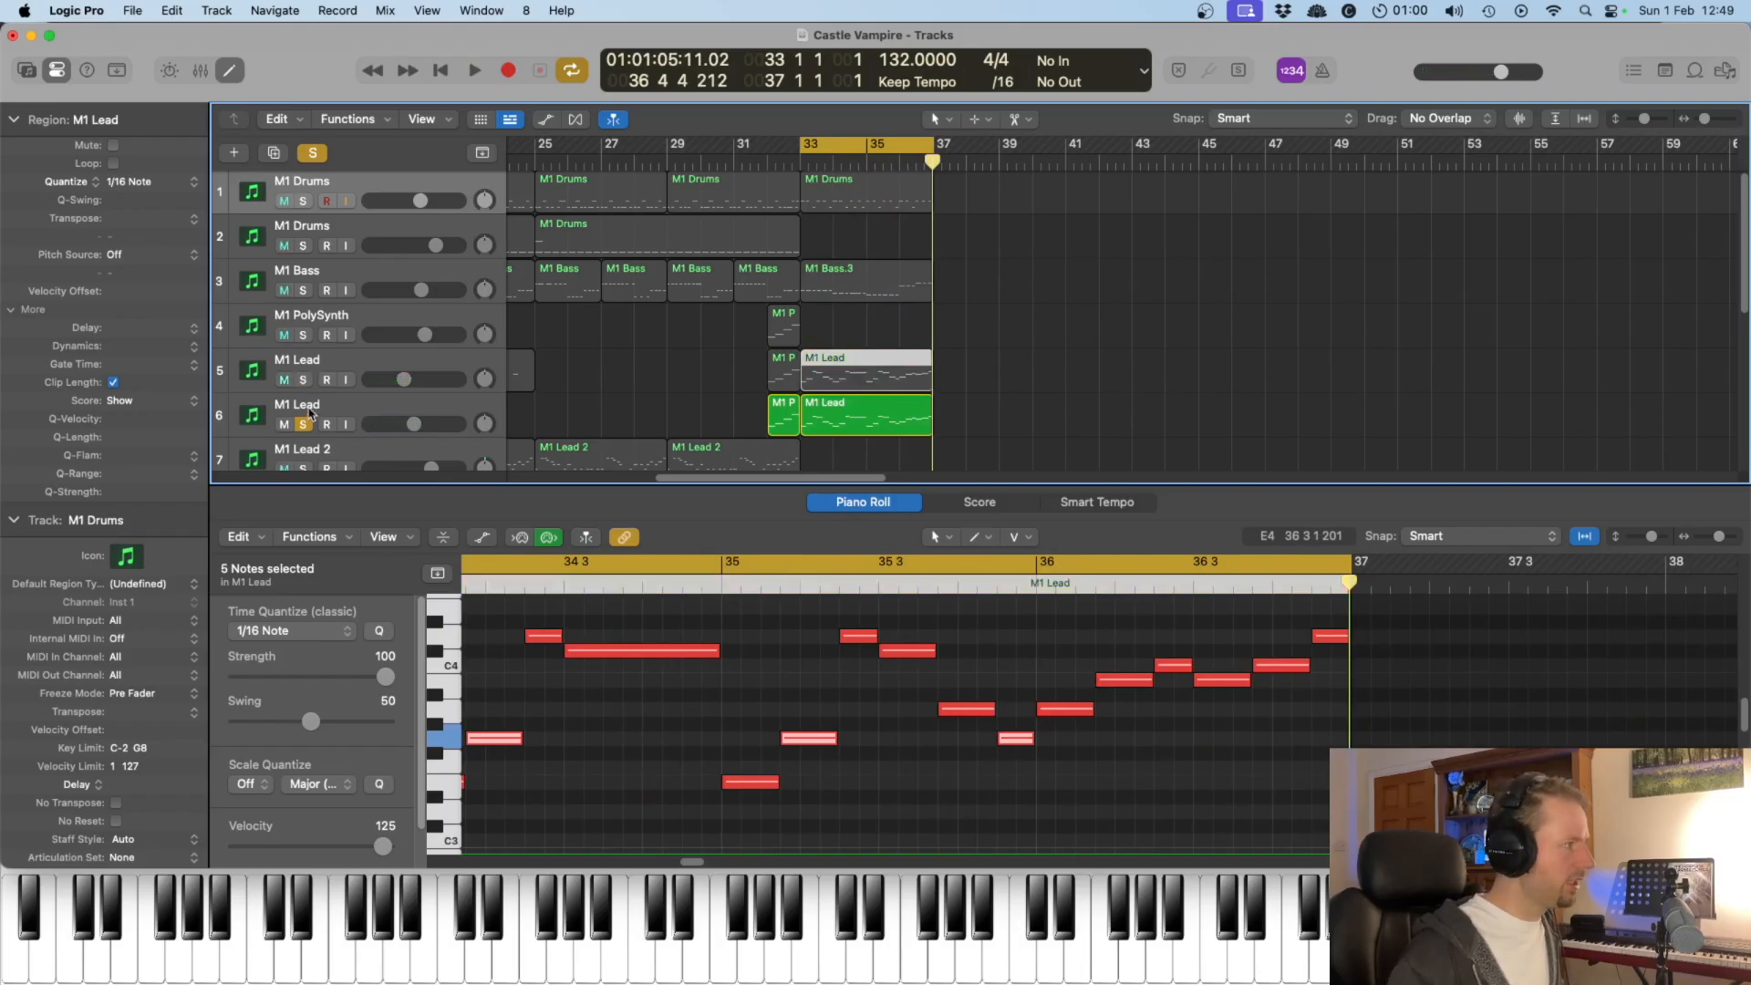
click(305, 425)
key(space)
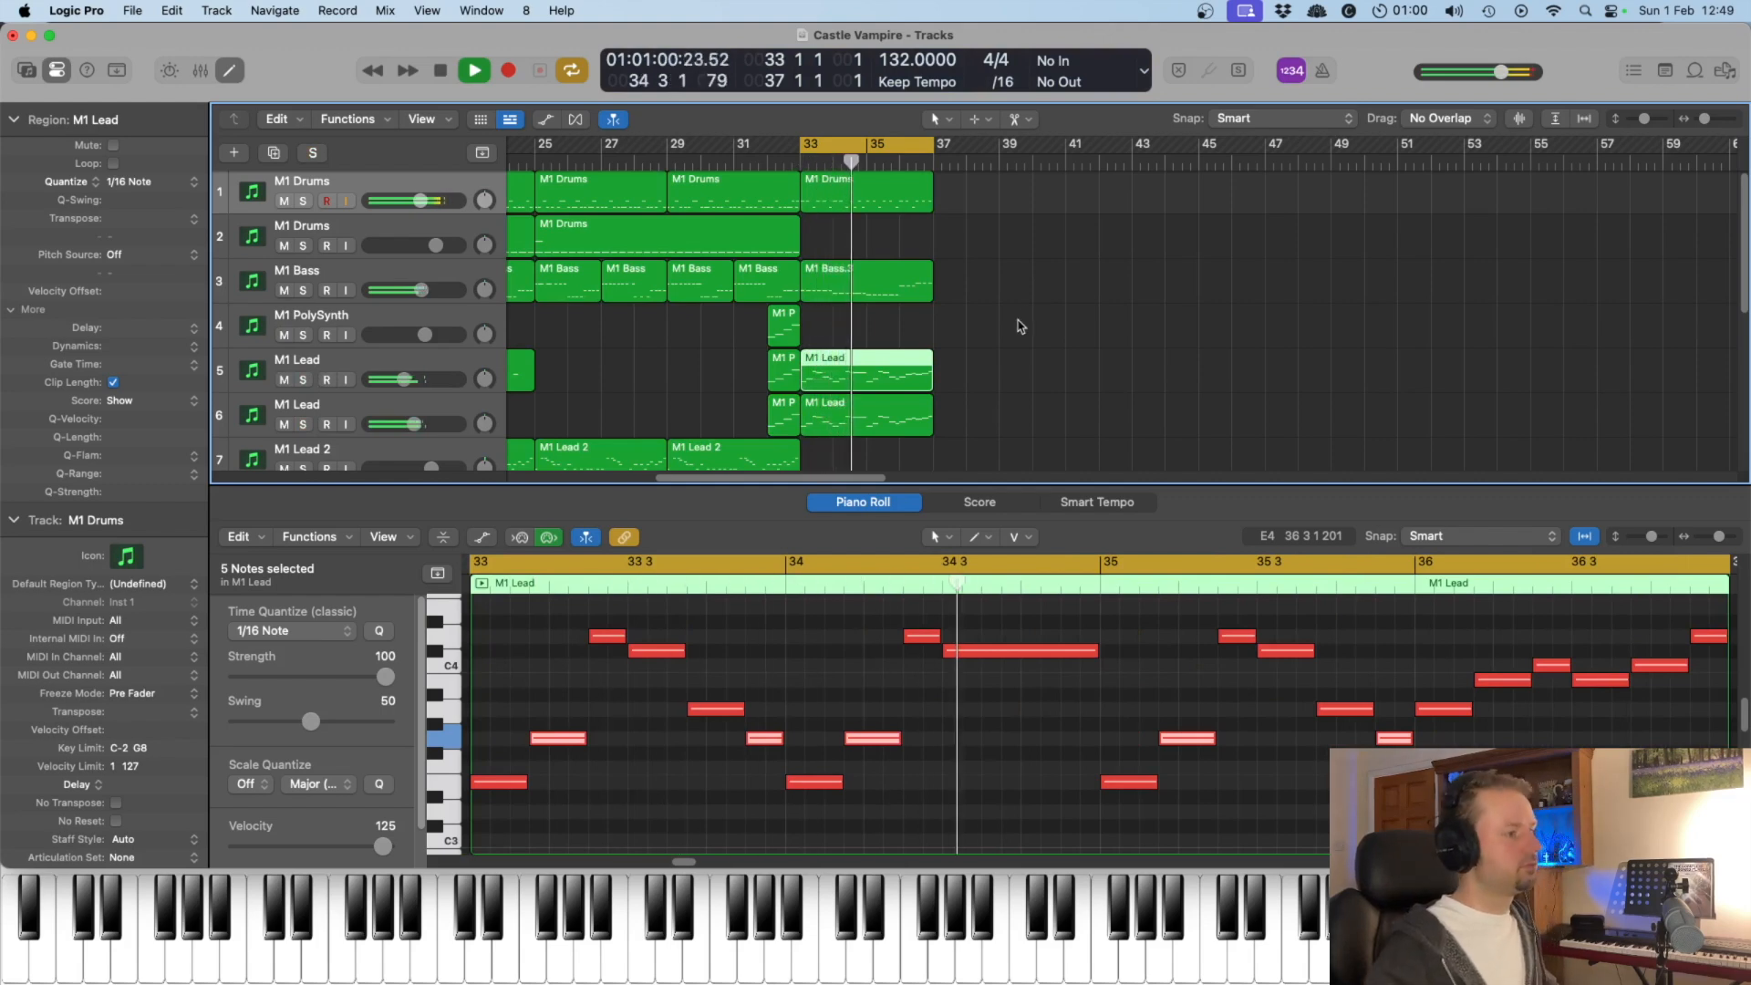
scroll(1019, 325, down, 3)
scroll(1019, 324, down, 3)
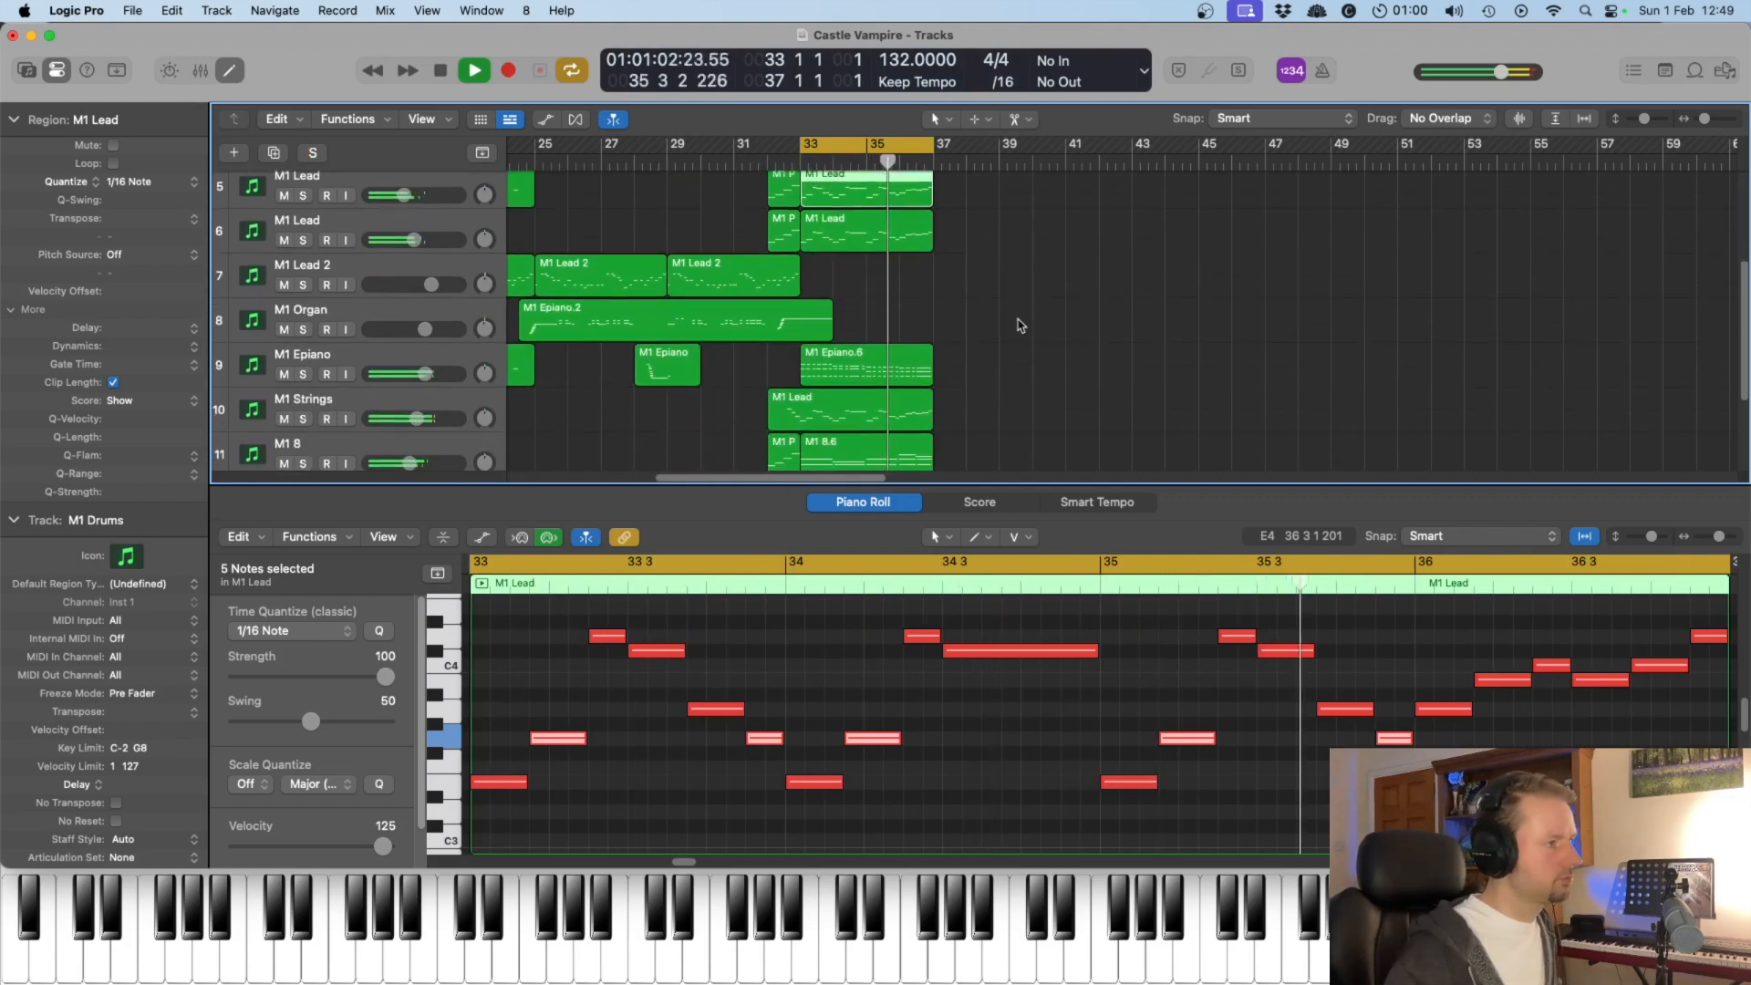
scroll(1020, 325, down, 1)
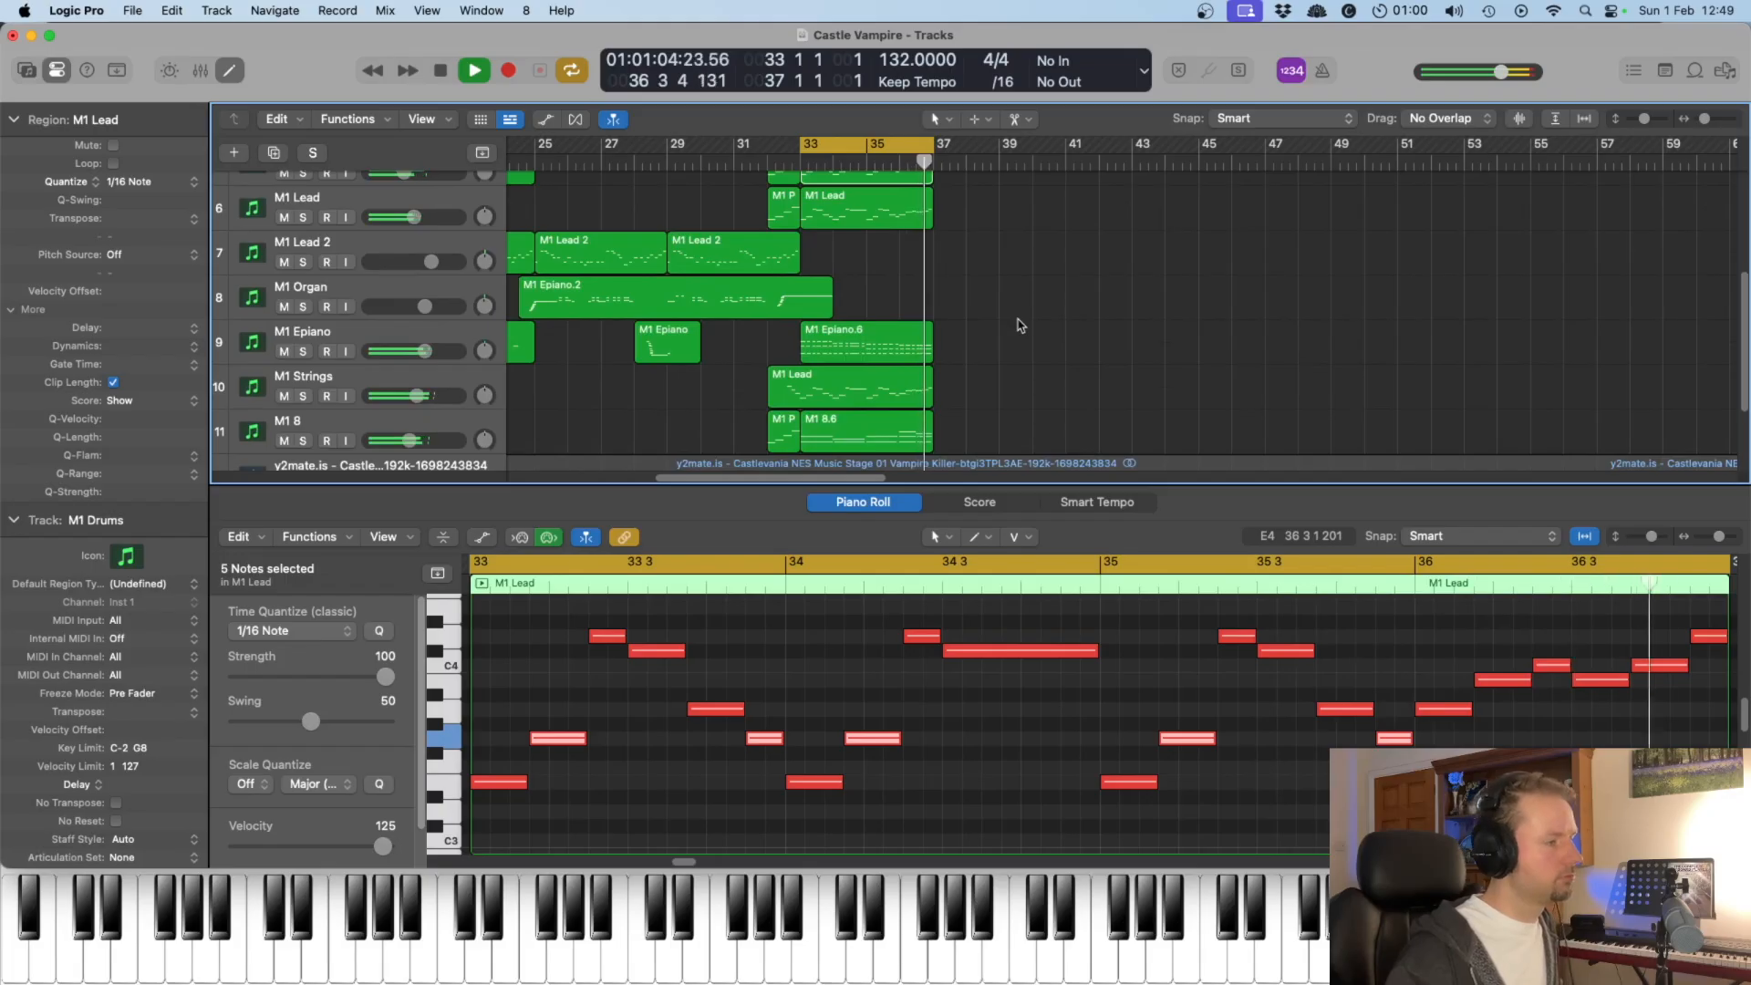
key(space)
Step: Solo M1 Epiano and play it from bar 33 while examining the M1 Epiano.6 notes
click(304, 352)
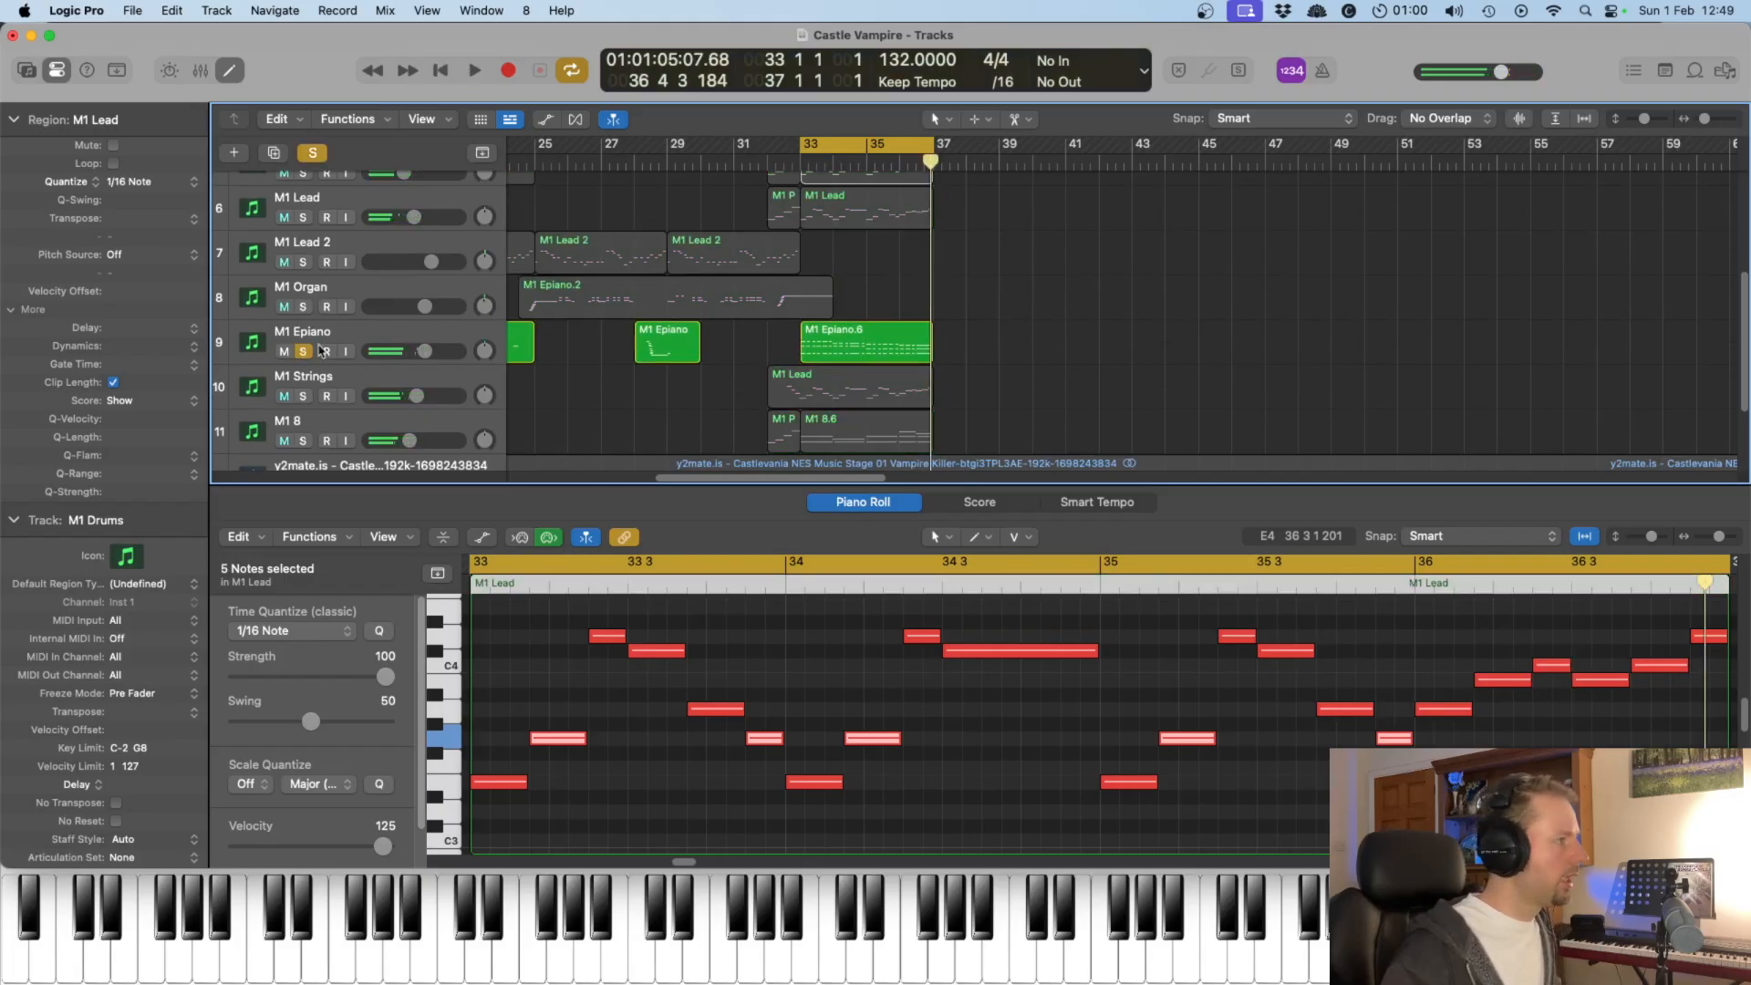
key(space)
click(866, 346)
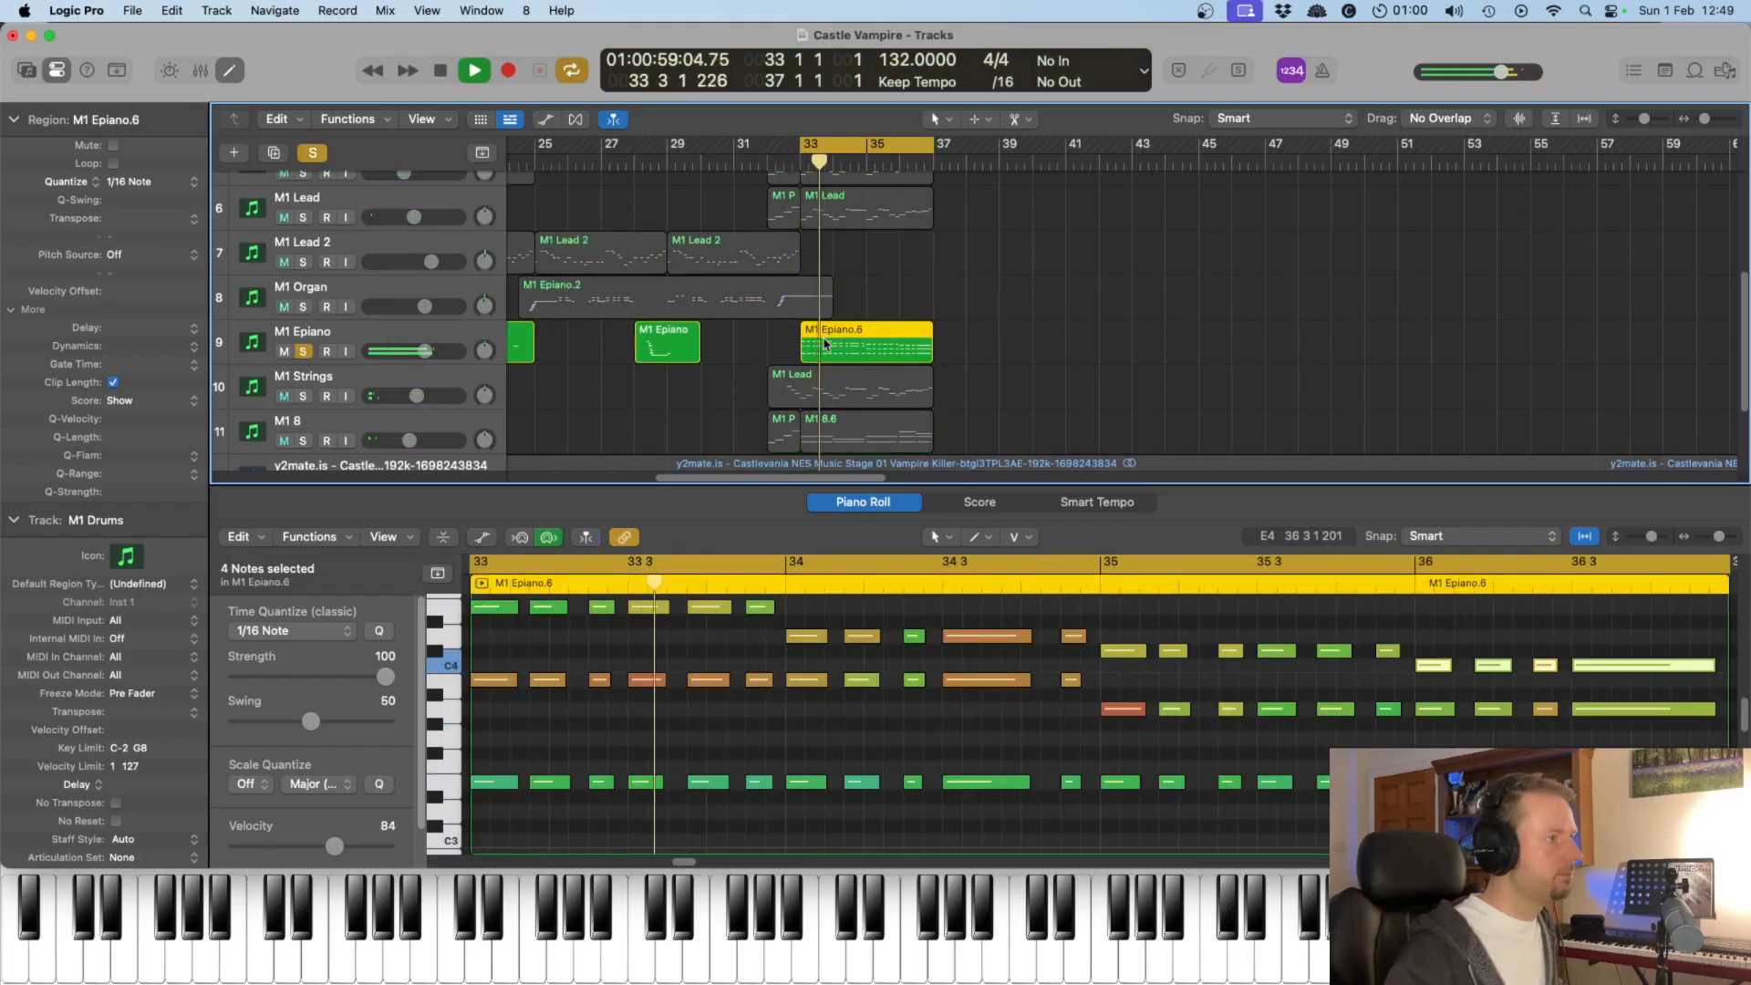
scroll(907, 707, up, 1)
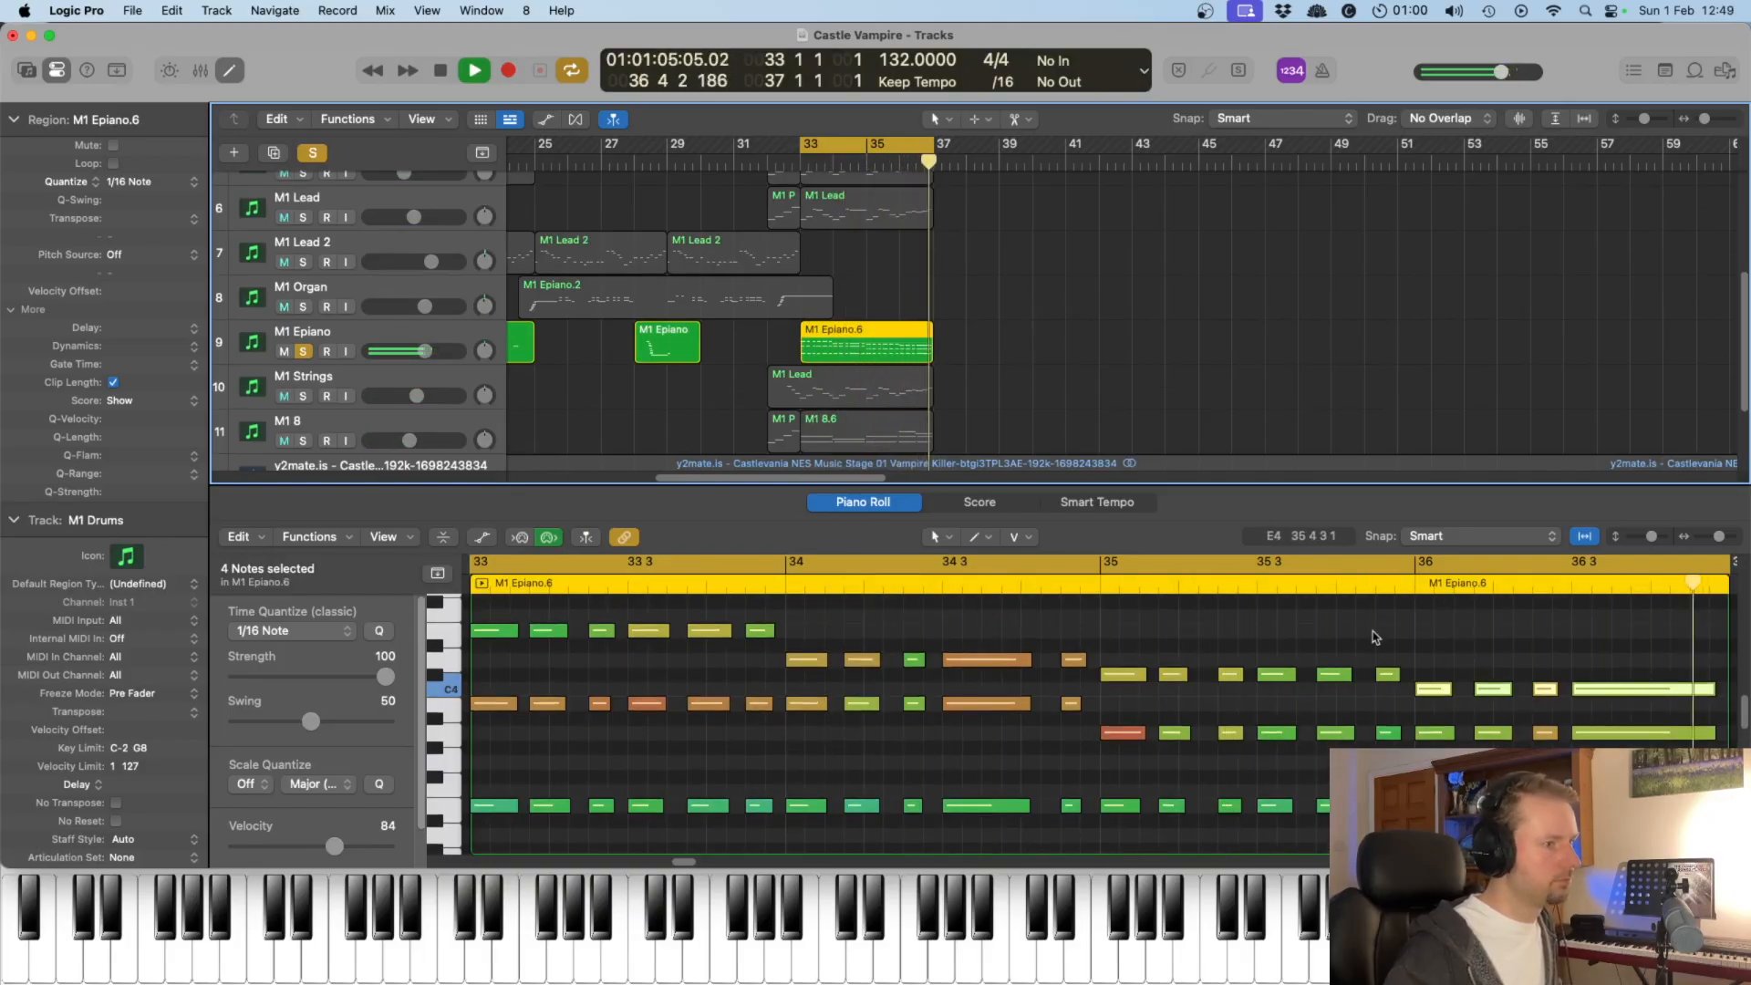
key(space)
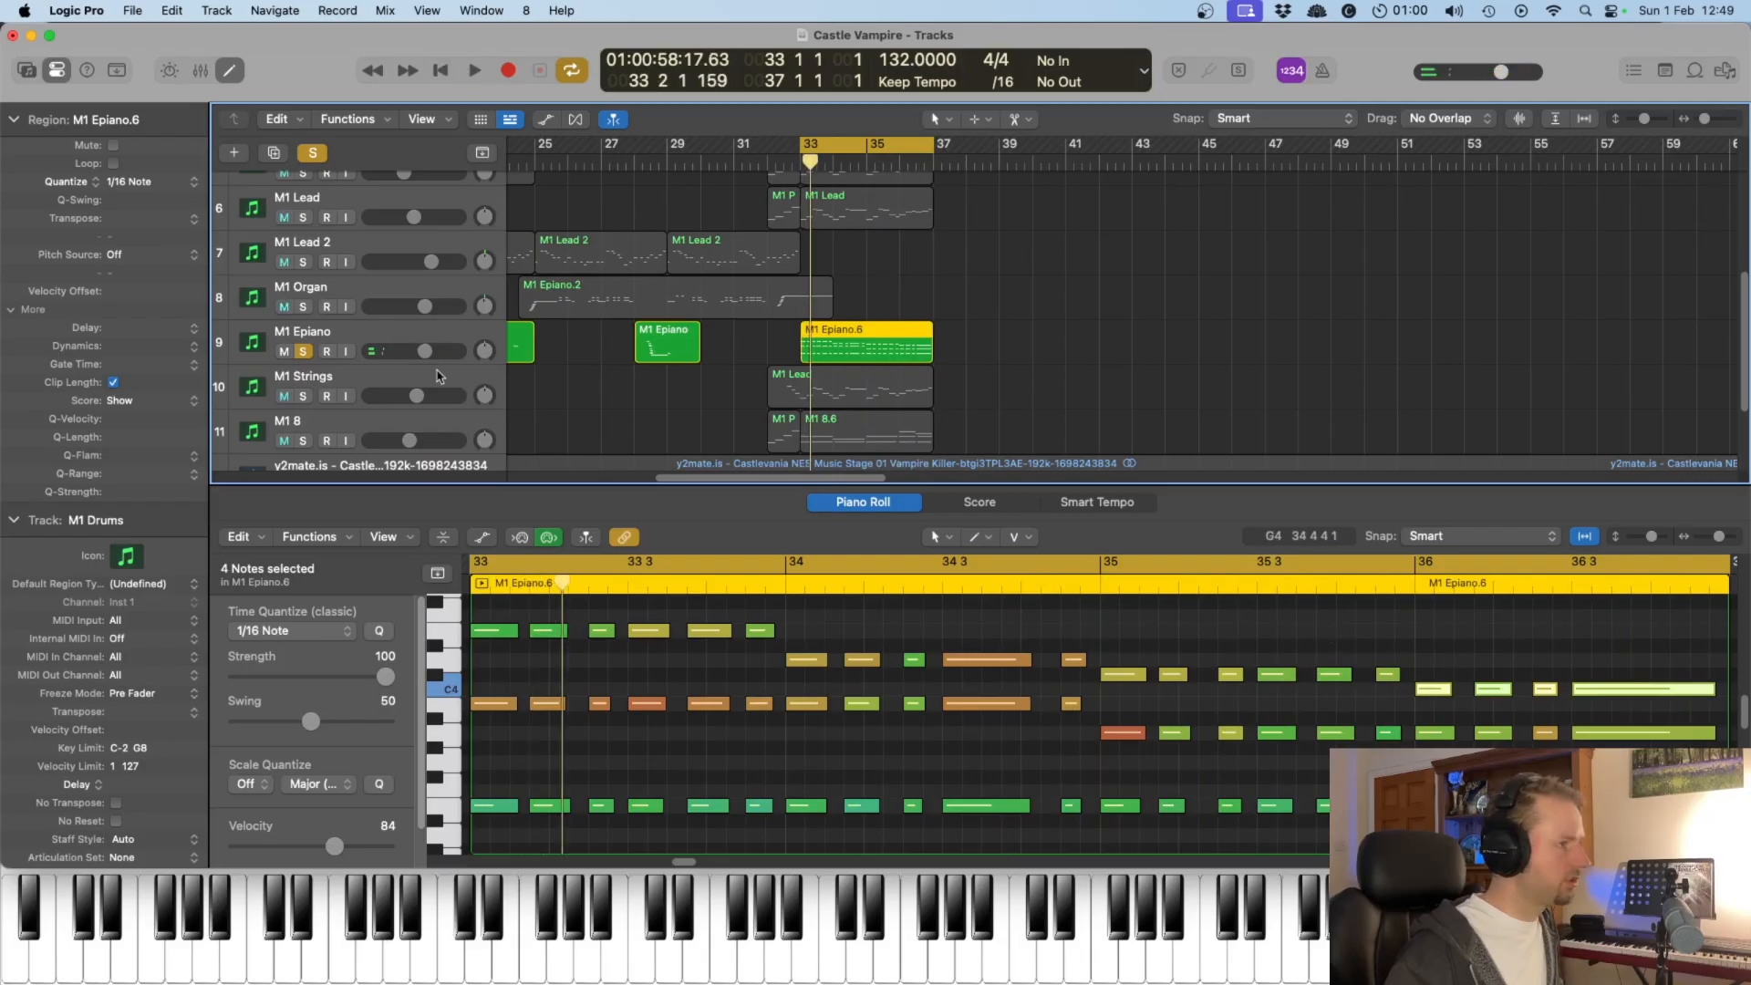
Step: Solo M1 Strings along with M1 Epiano and play the two parts briefly from bar 33
click(304, 395)
key(space)
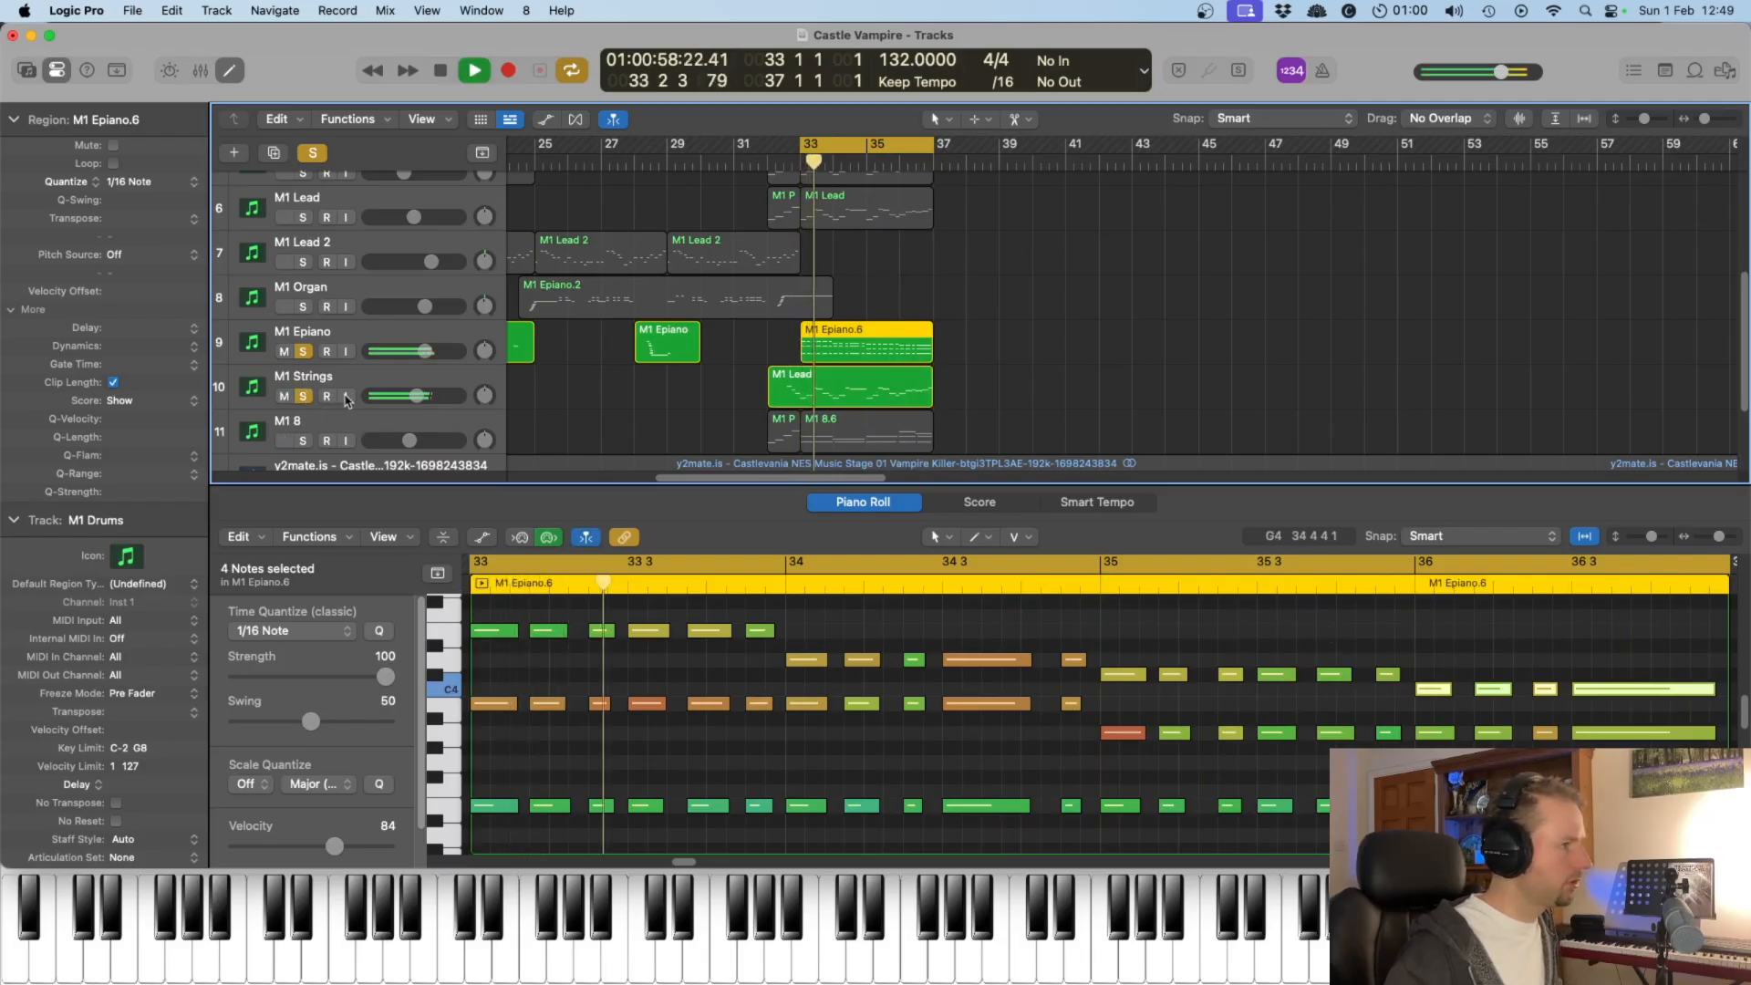
key(space)
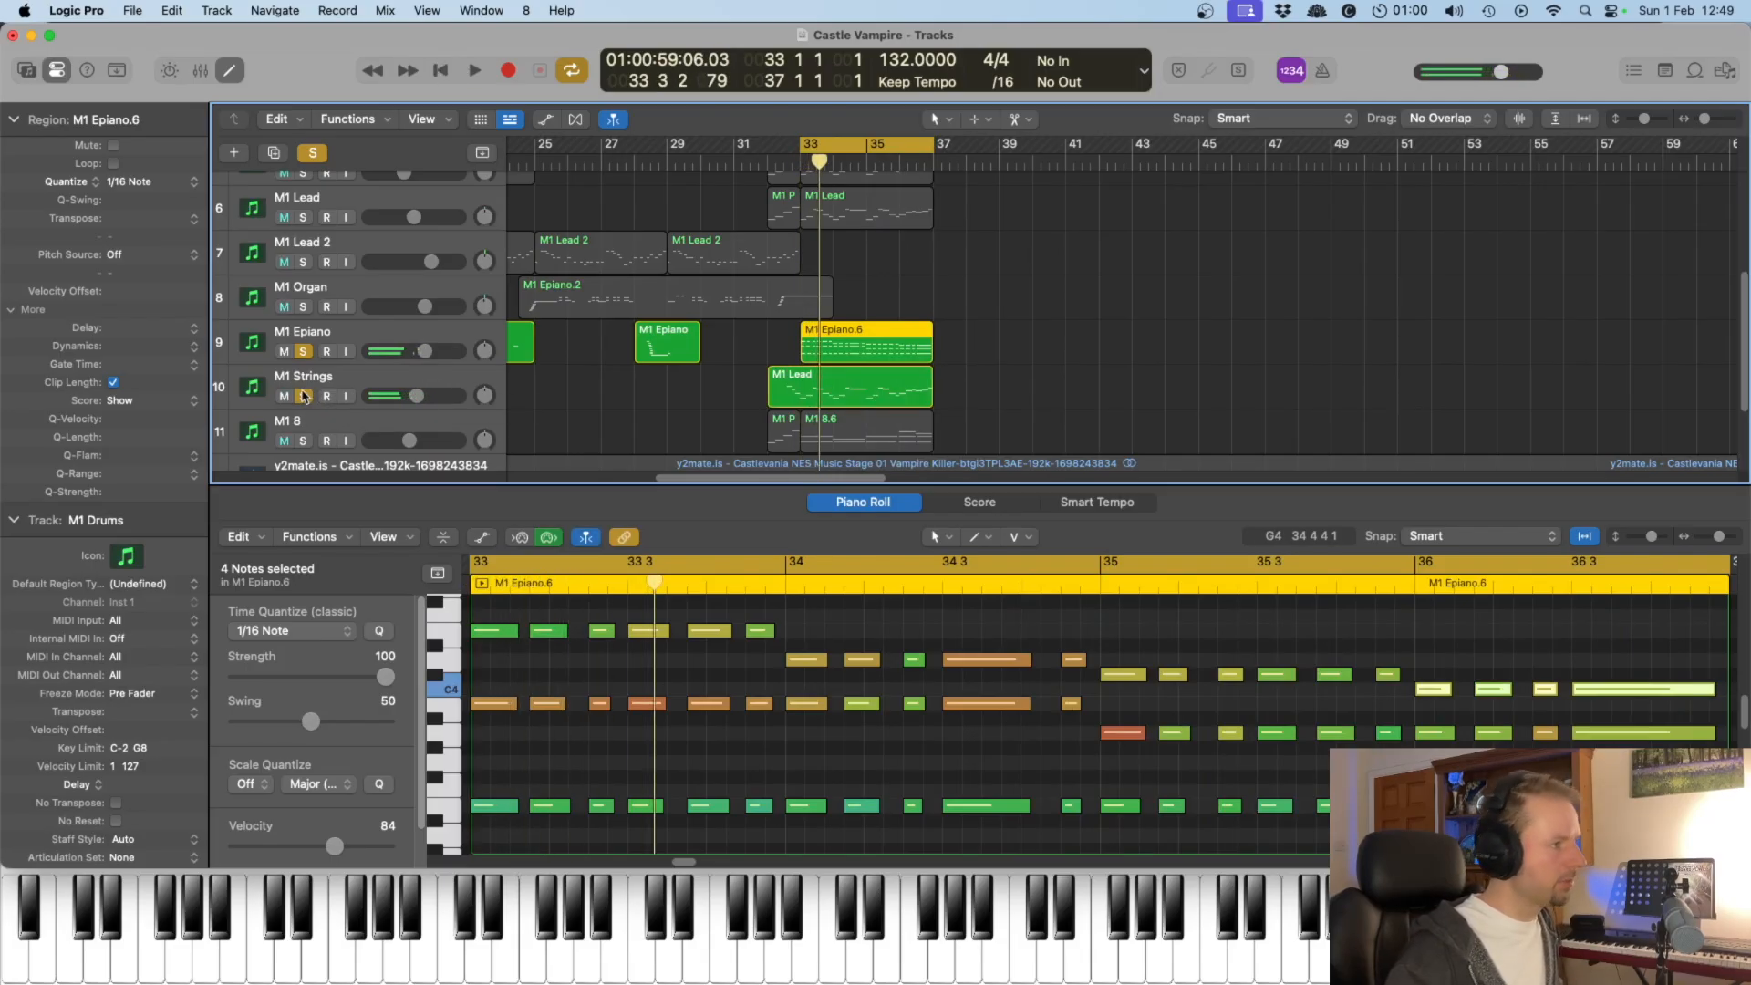
Step: Swap the M1 Strings solo for M1 8 and play from bar 33 while examining the M1 8.6 notes
click(303, 396)
click(304, 443)
key(space)
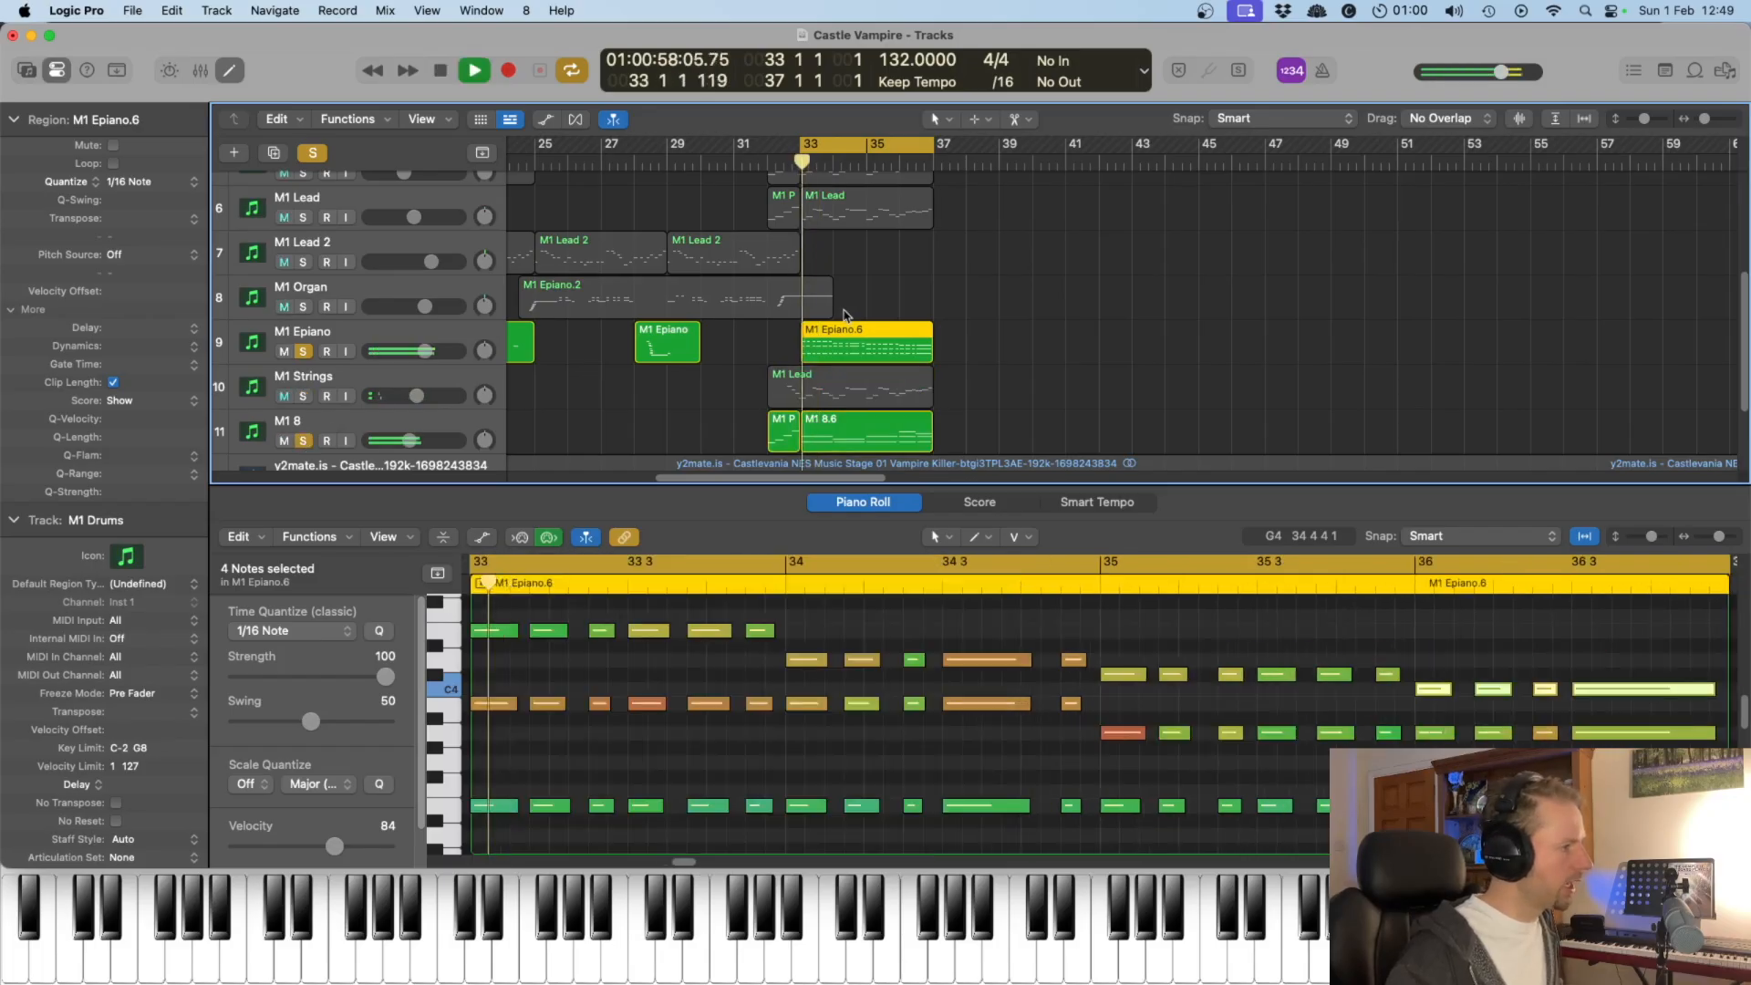
click(950, 422)
click(892, 439)
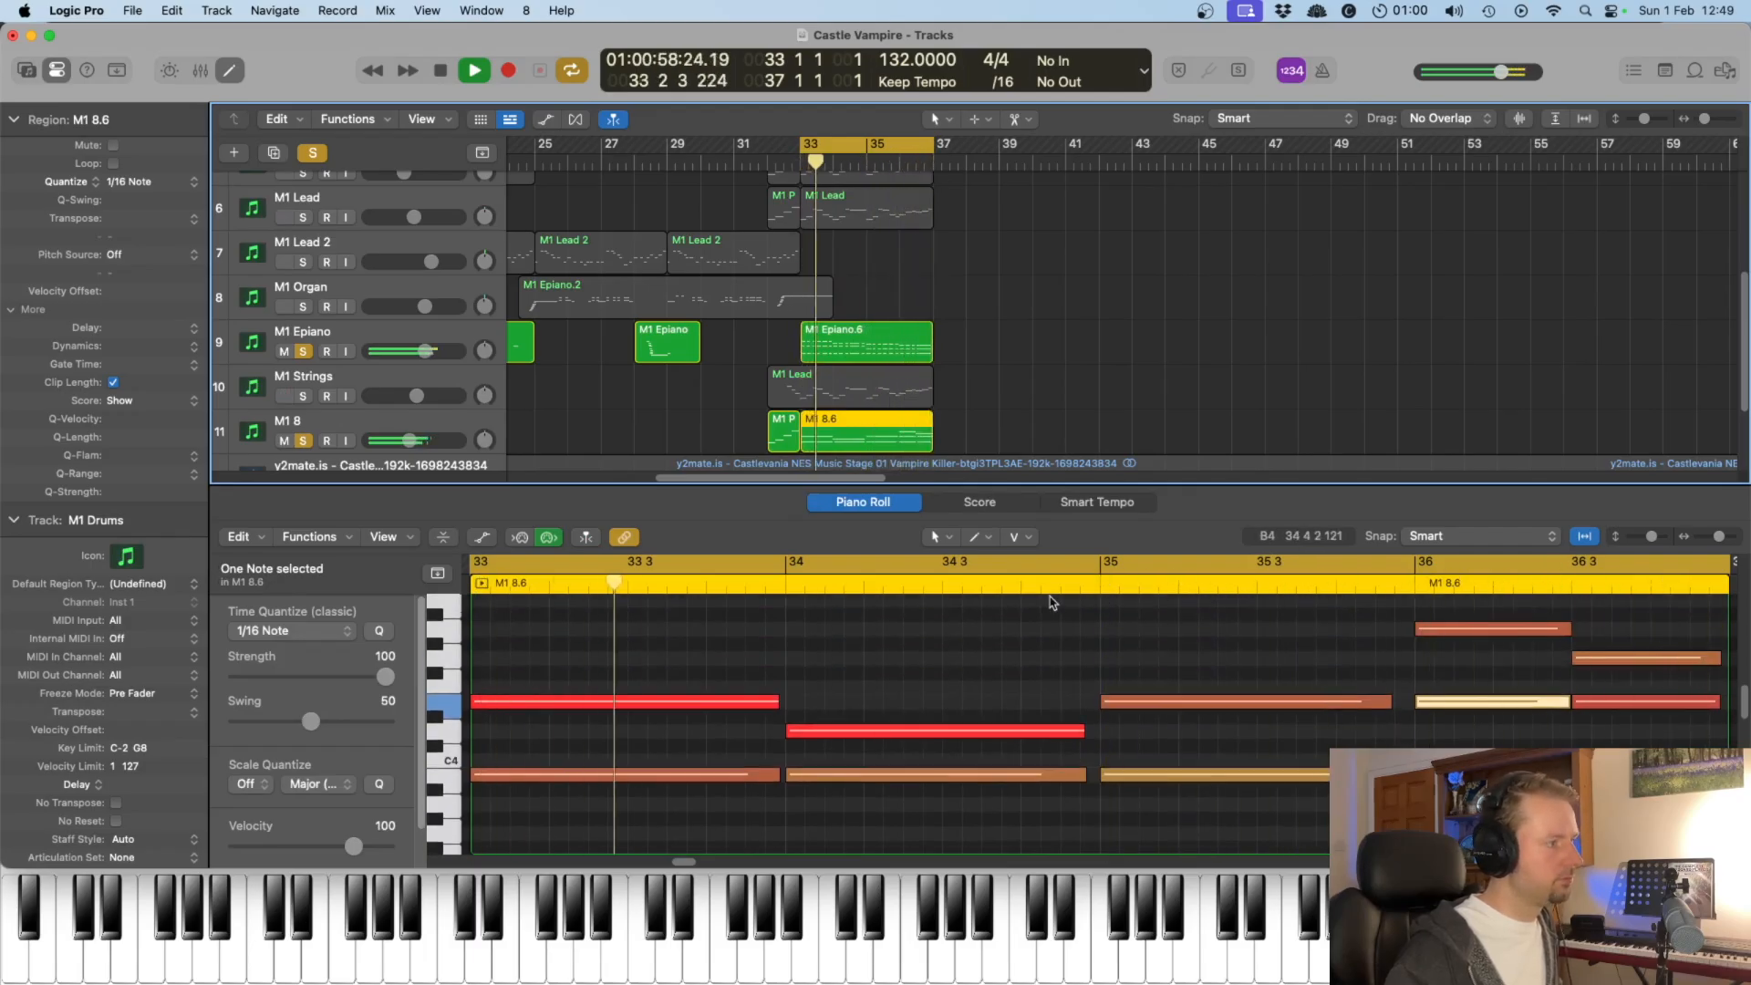
key(space)
Step: Clear the remaining track solos and play the bar 33 to 37 section with all its parts
scroll(1024, 381, up, 2)
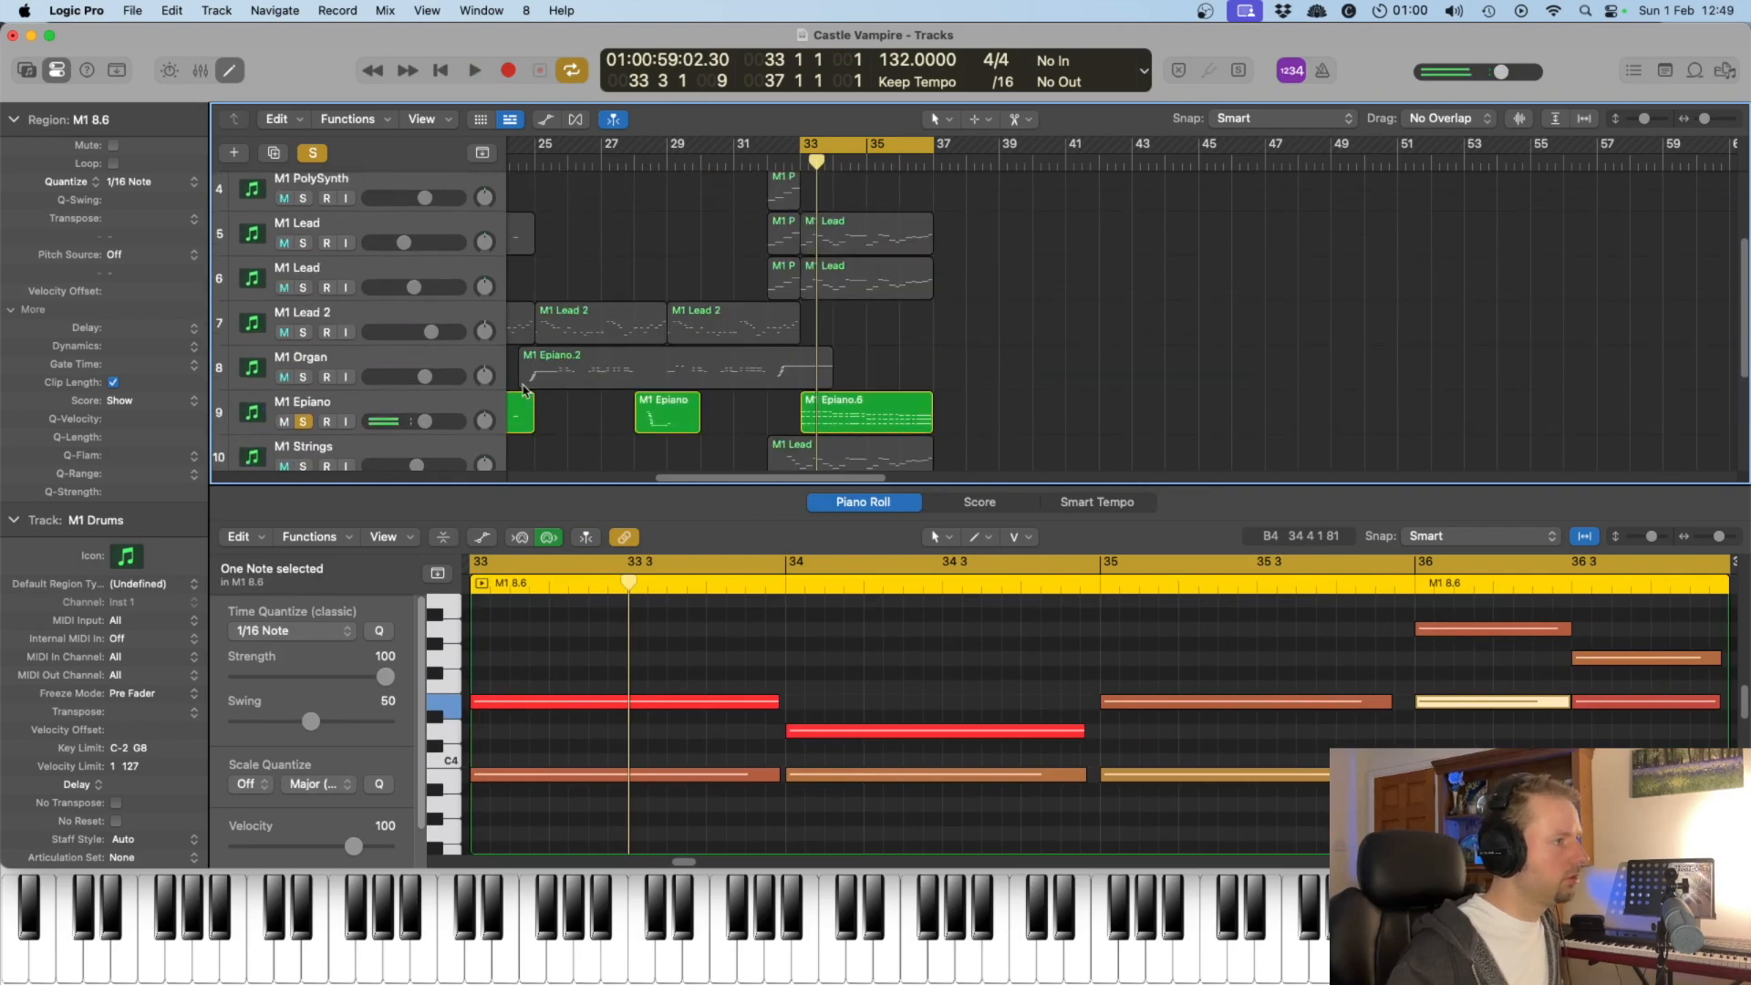
key(s)
key(space)
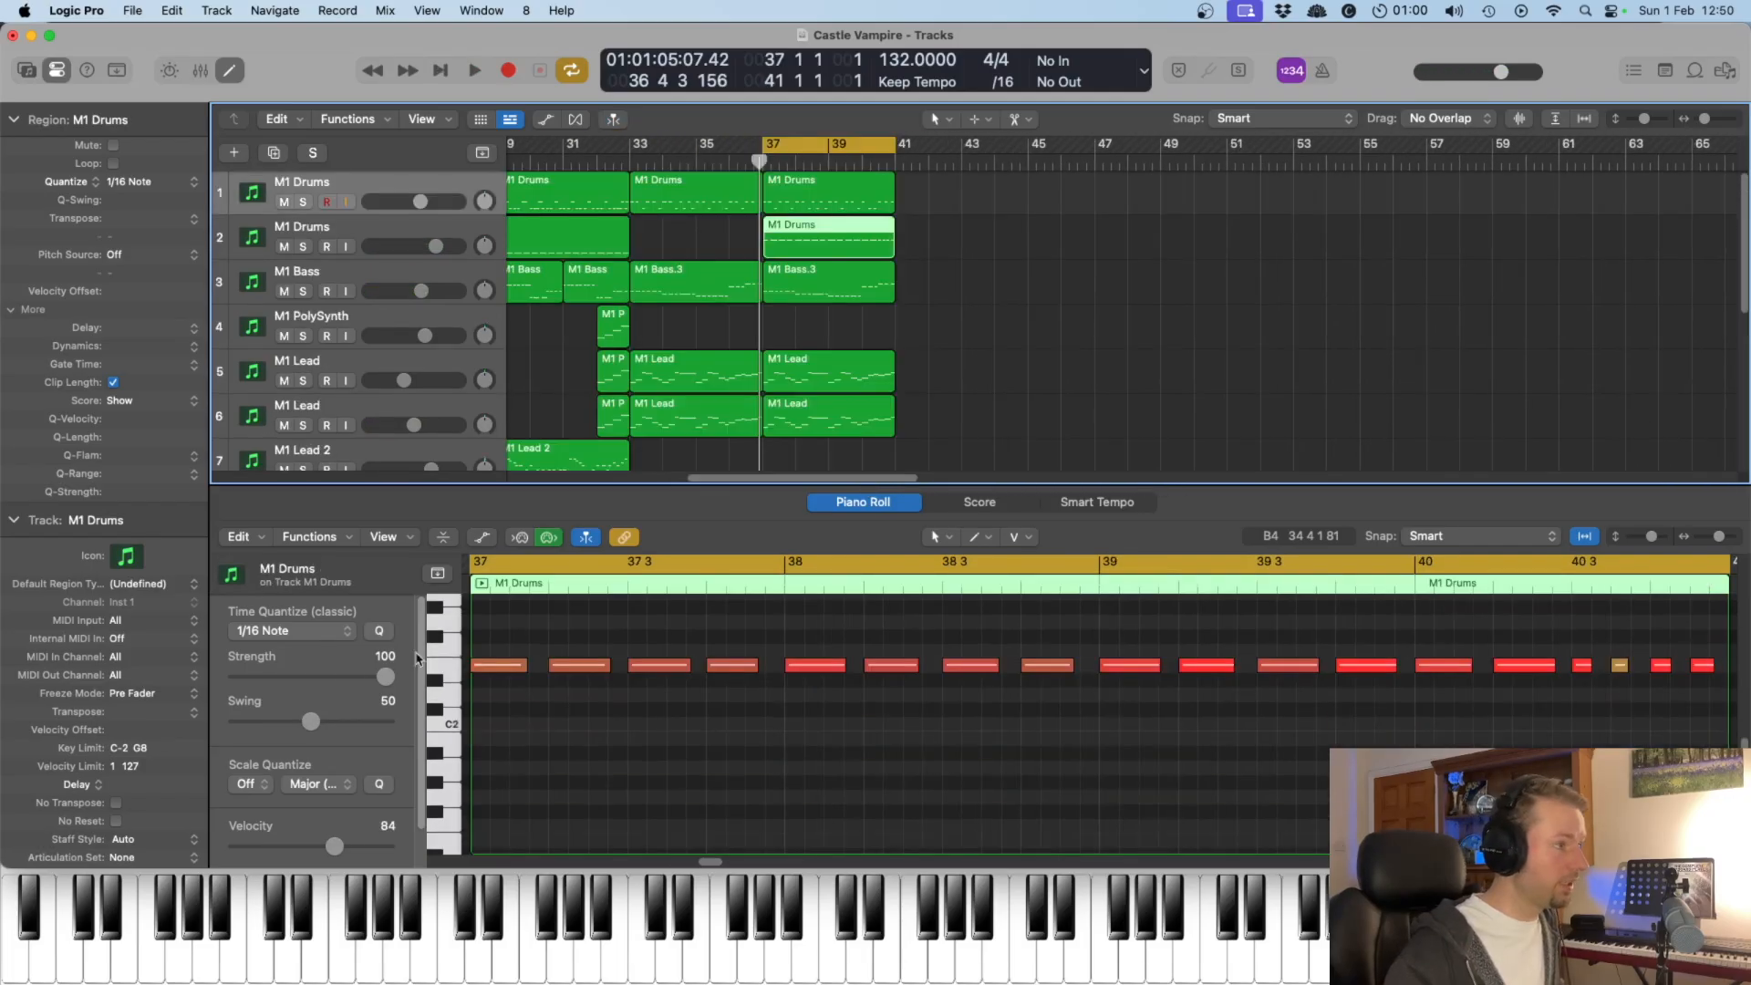
Step: Audition the drum pitch of the second M1 Drums track's bar 37 region, and play bars 37 to 41 with all parts
click(442, 671)
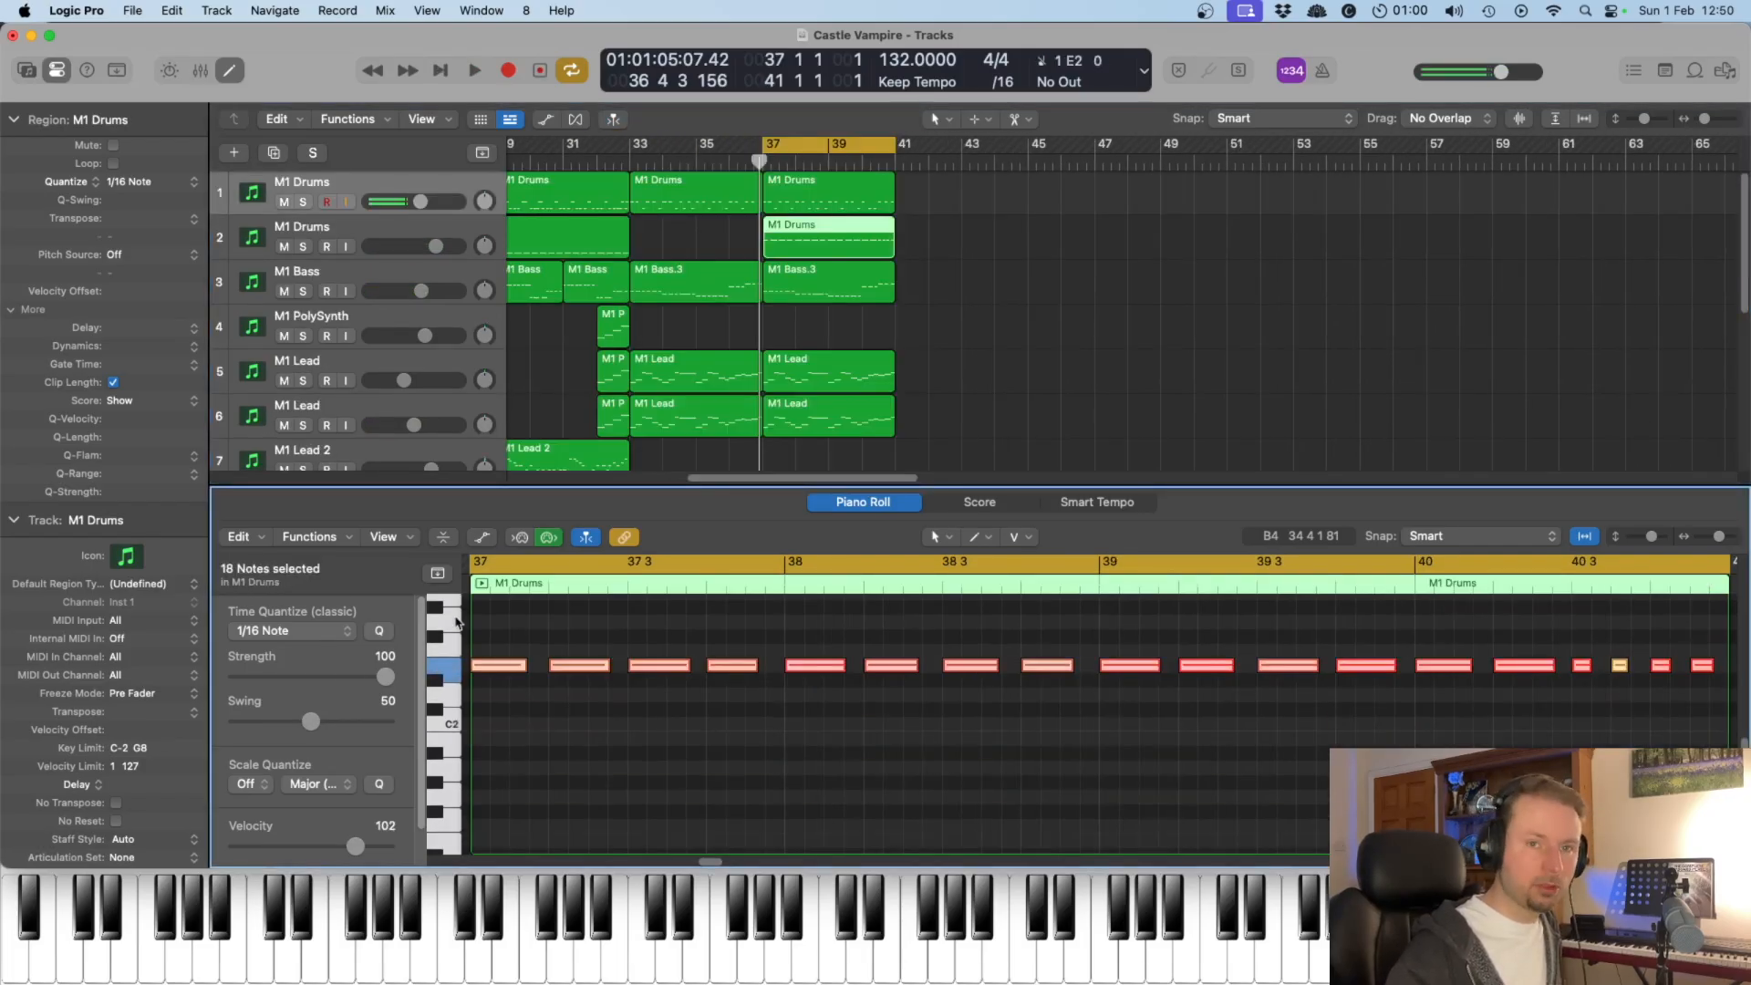
key(space)
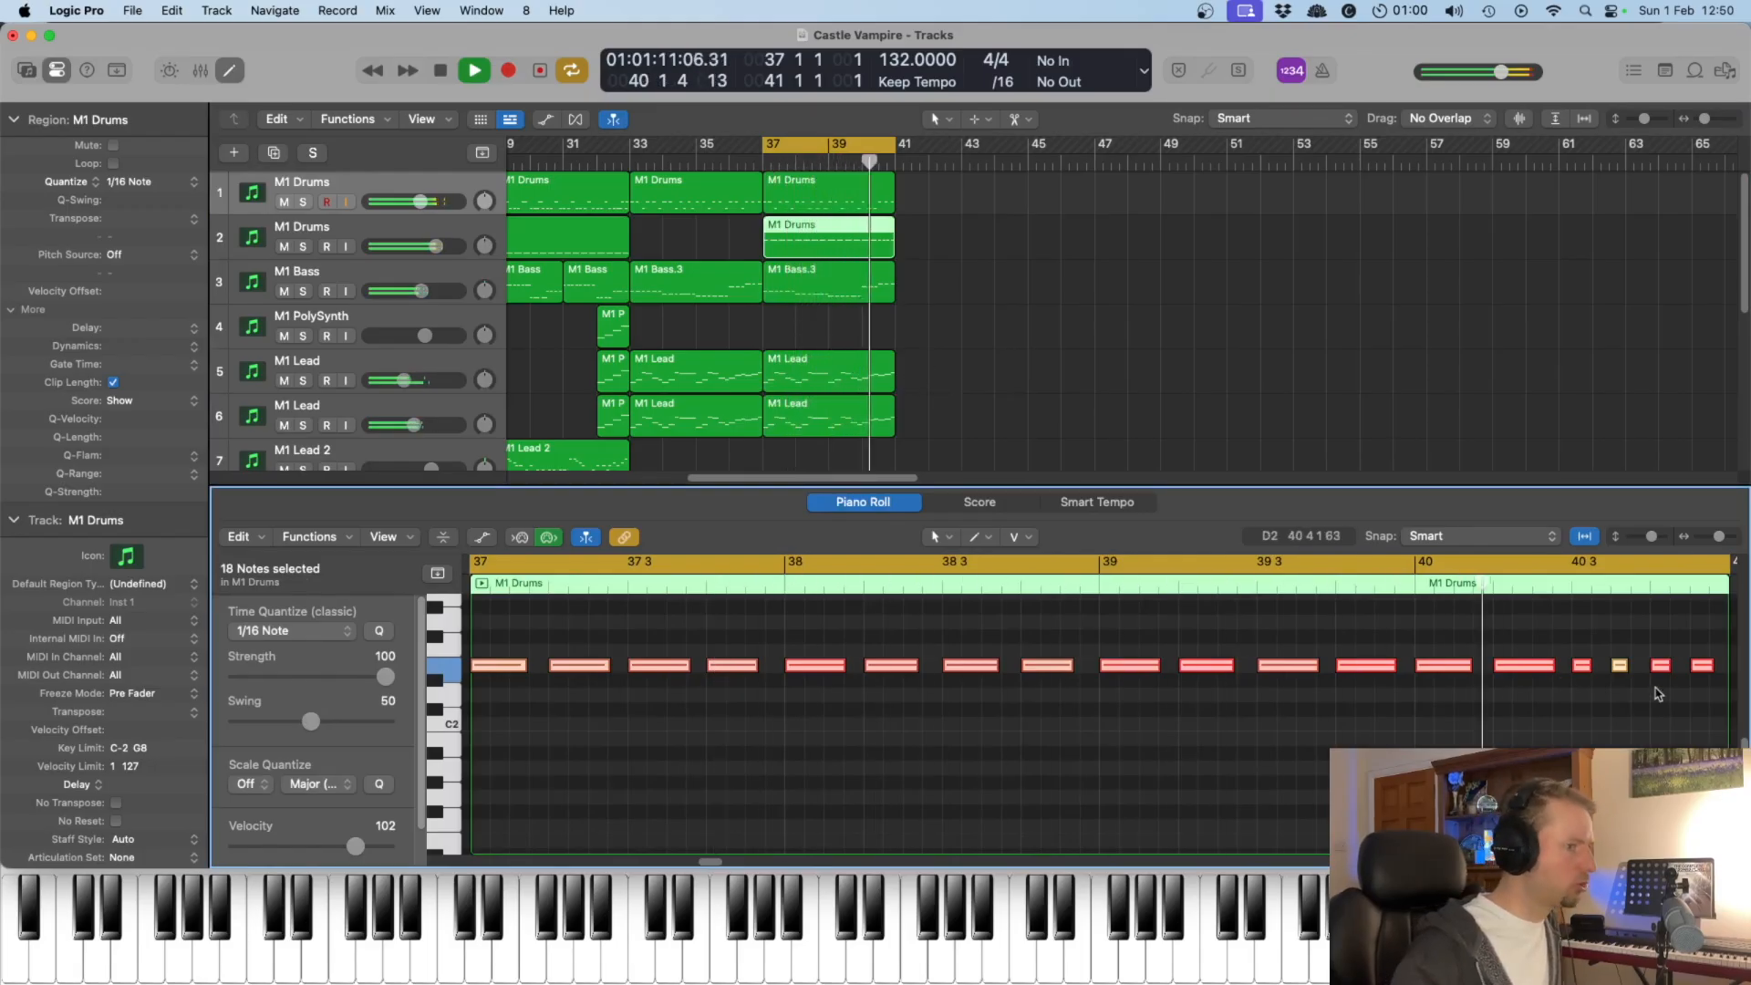
key(space)
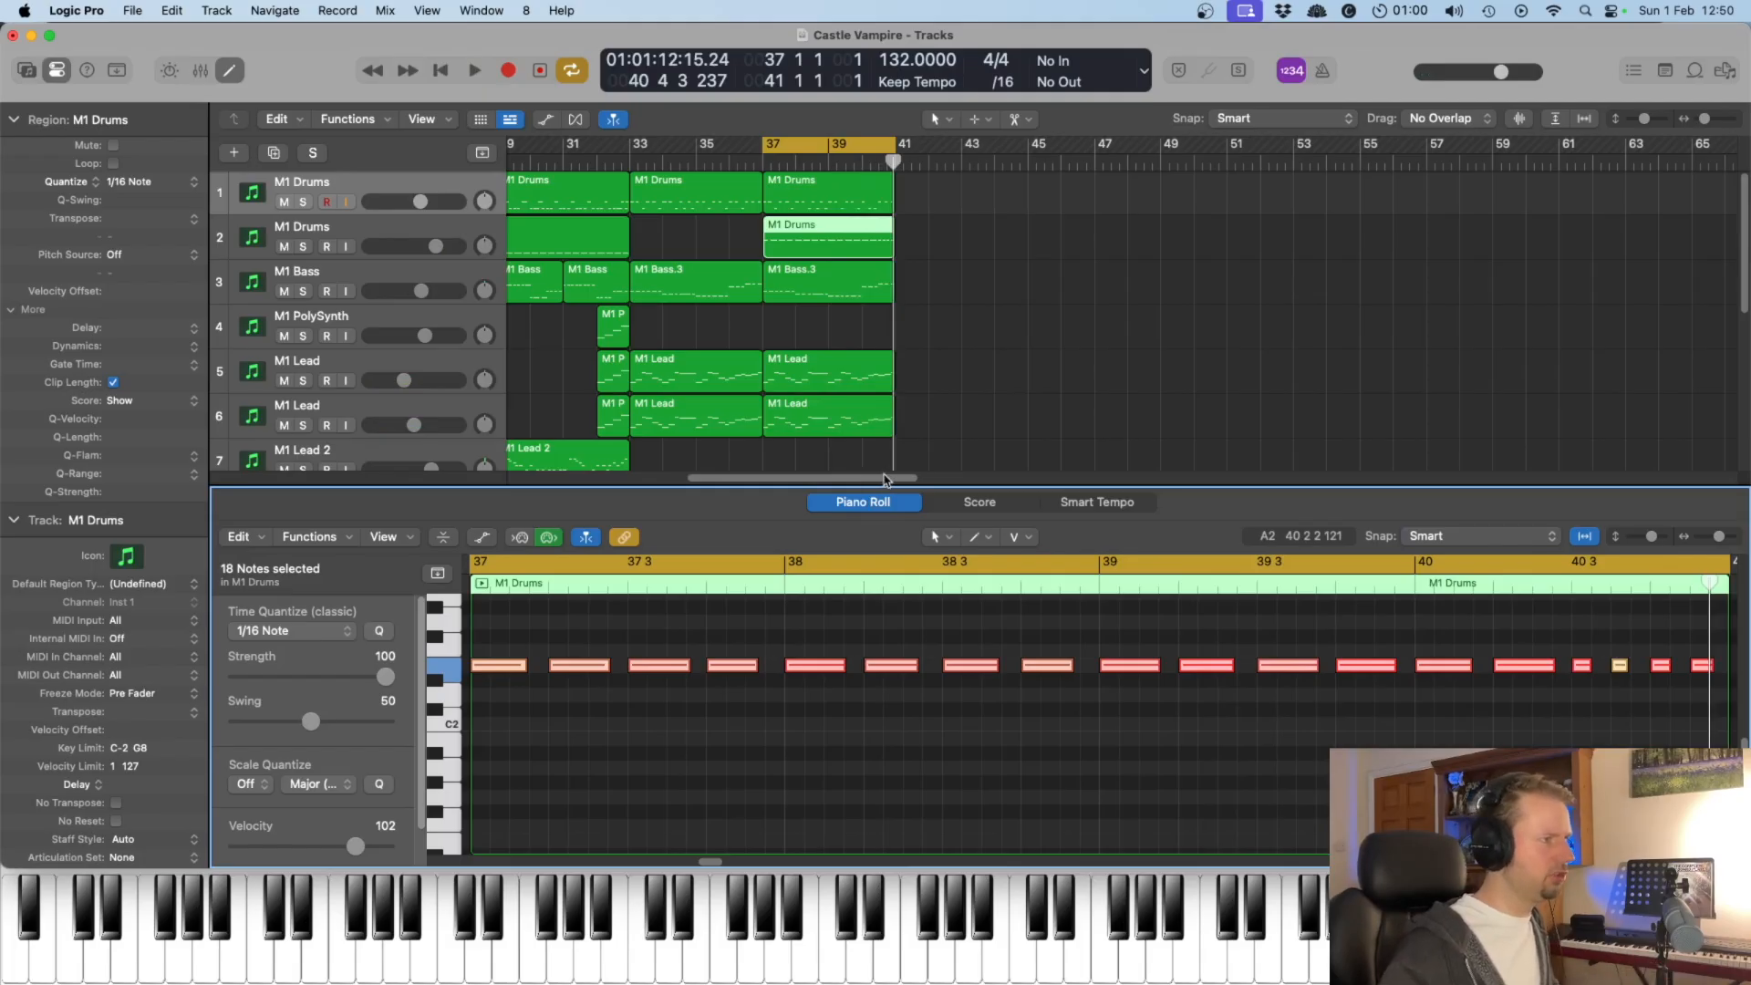
Step: Play the section from bar 41 to bar 45 with all its parts and deselect its regions
drag(883, 484, 945, 485)
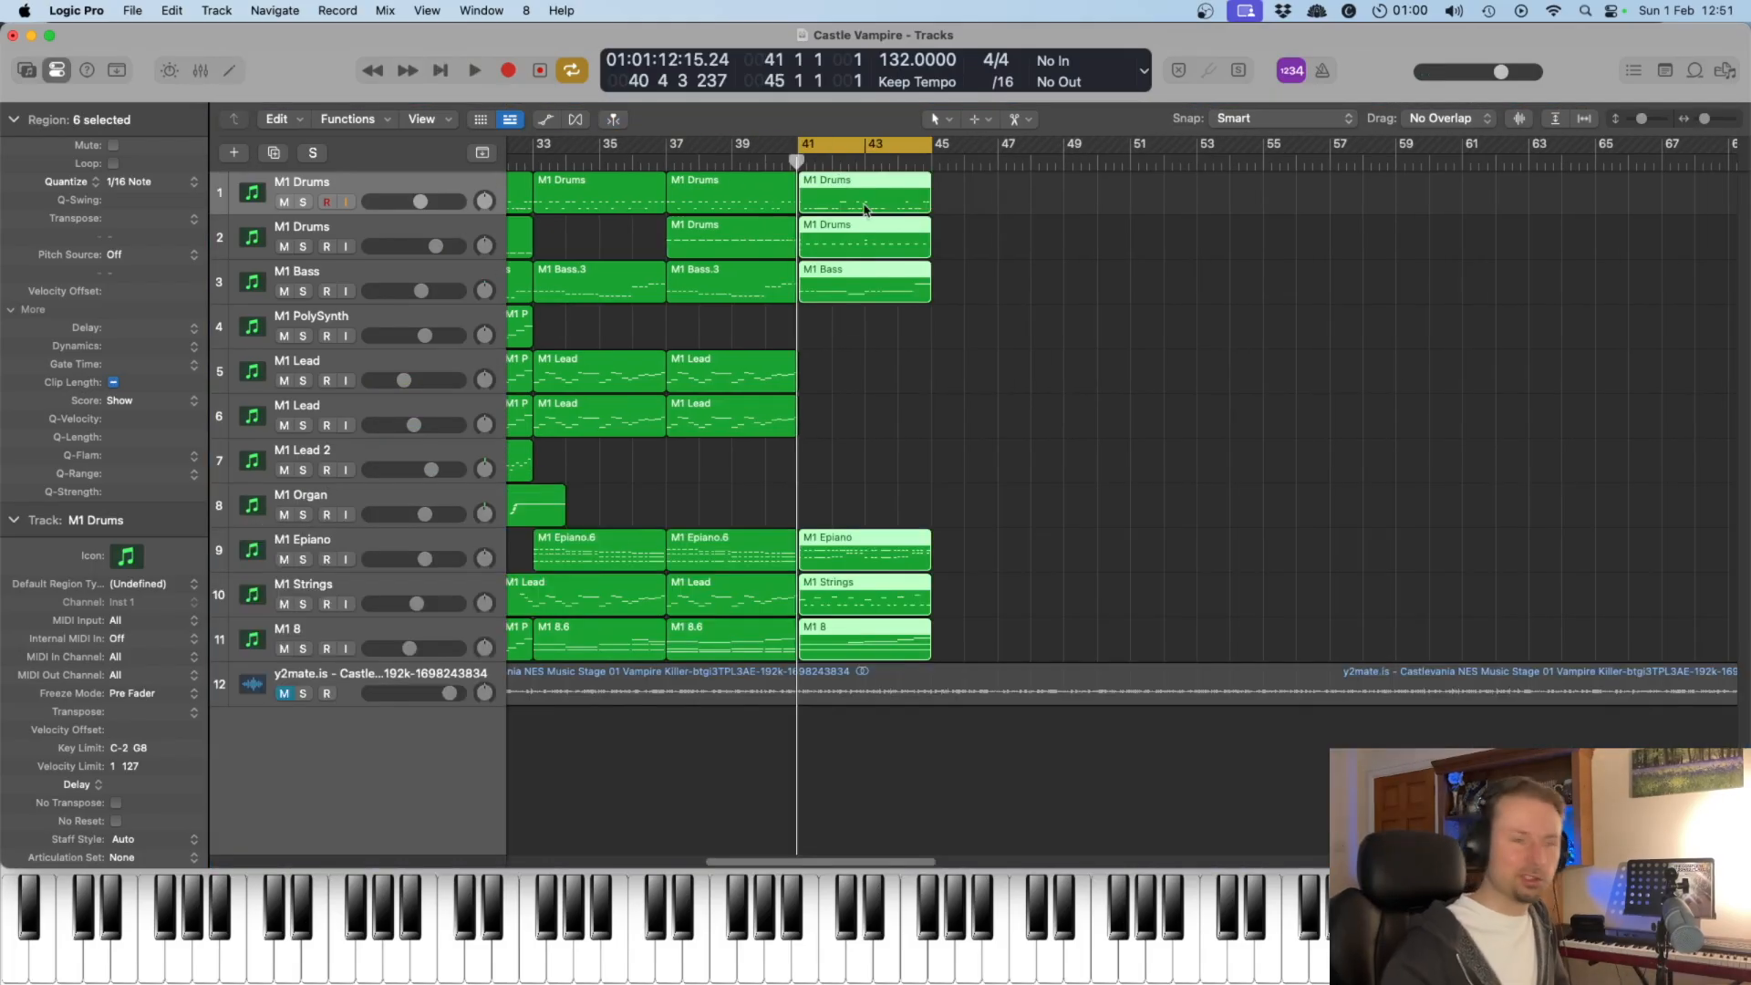
key(space)
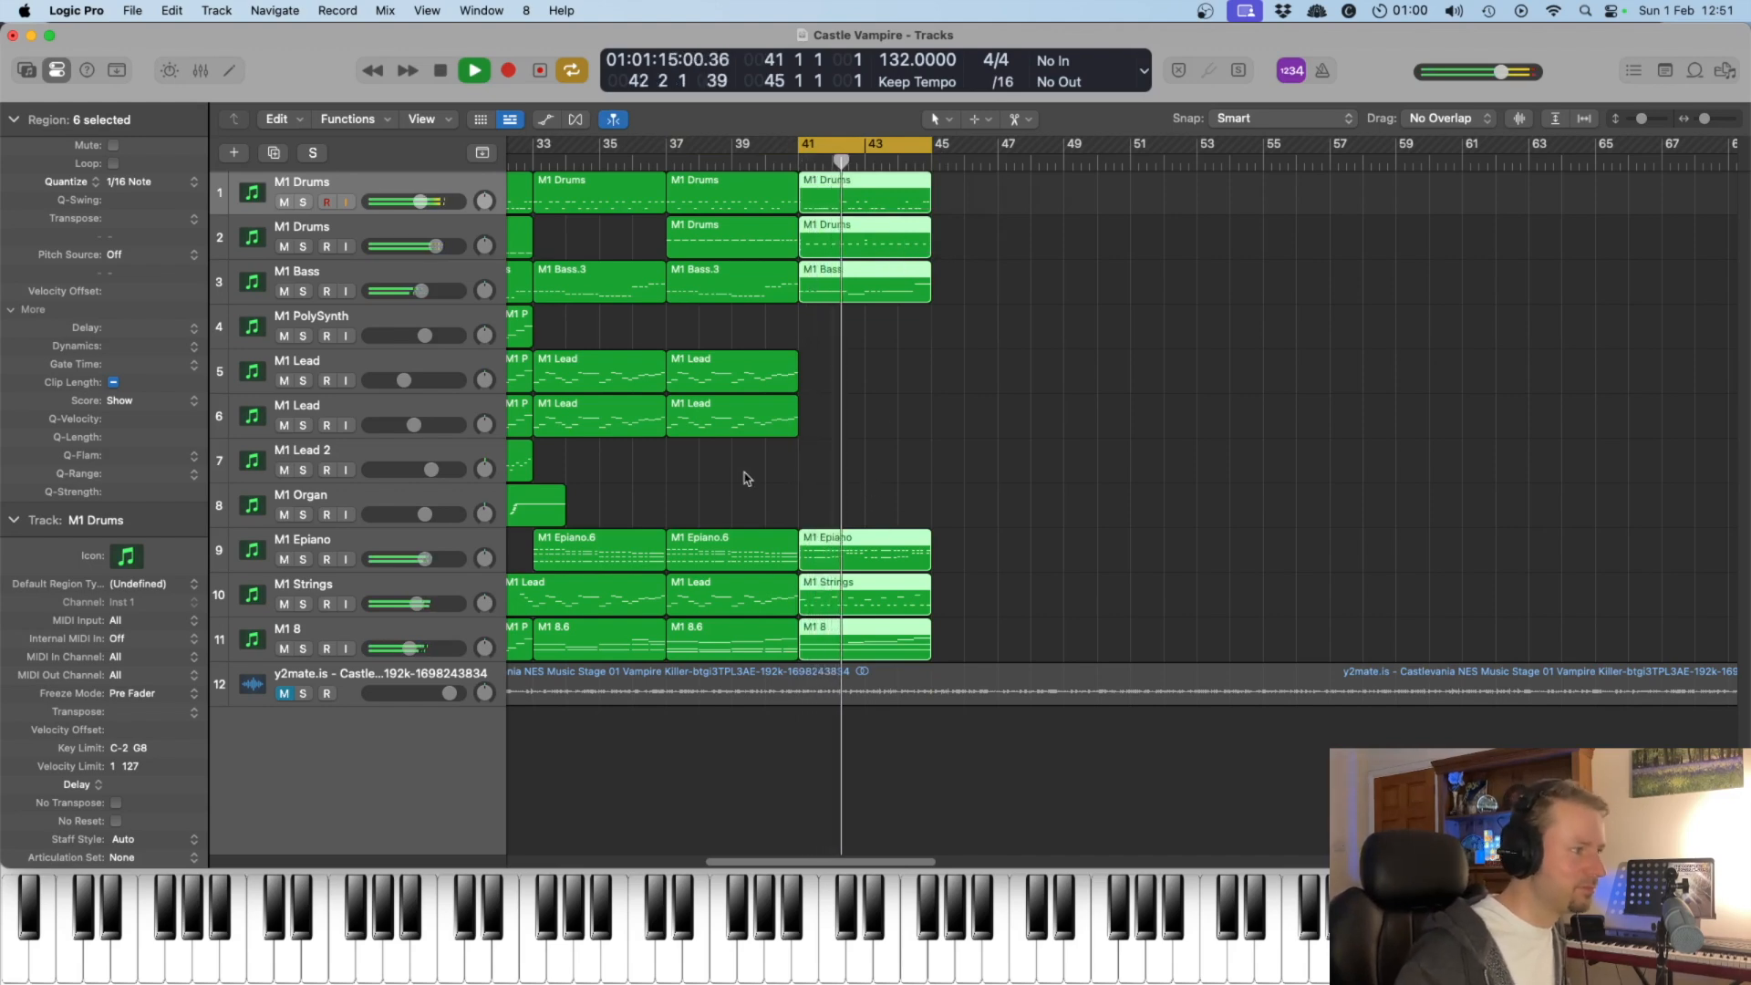
click(858, 416)
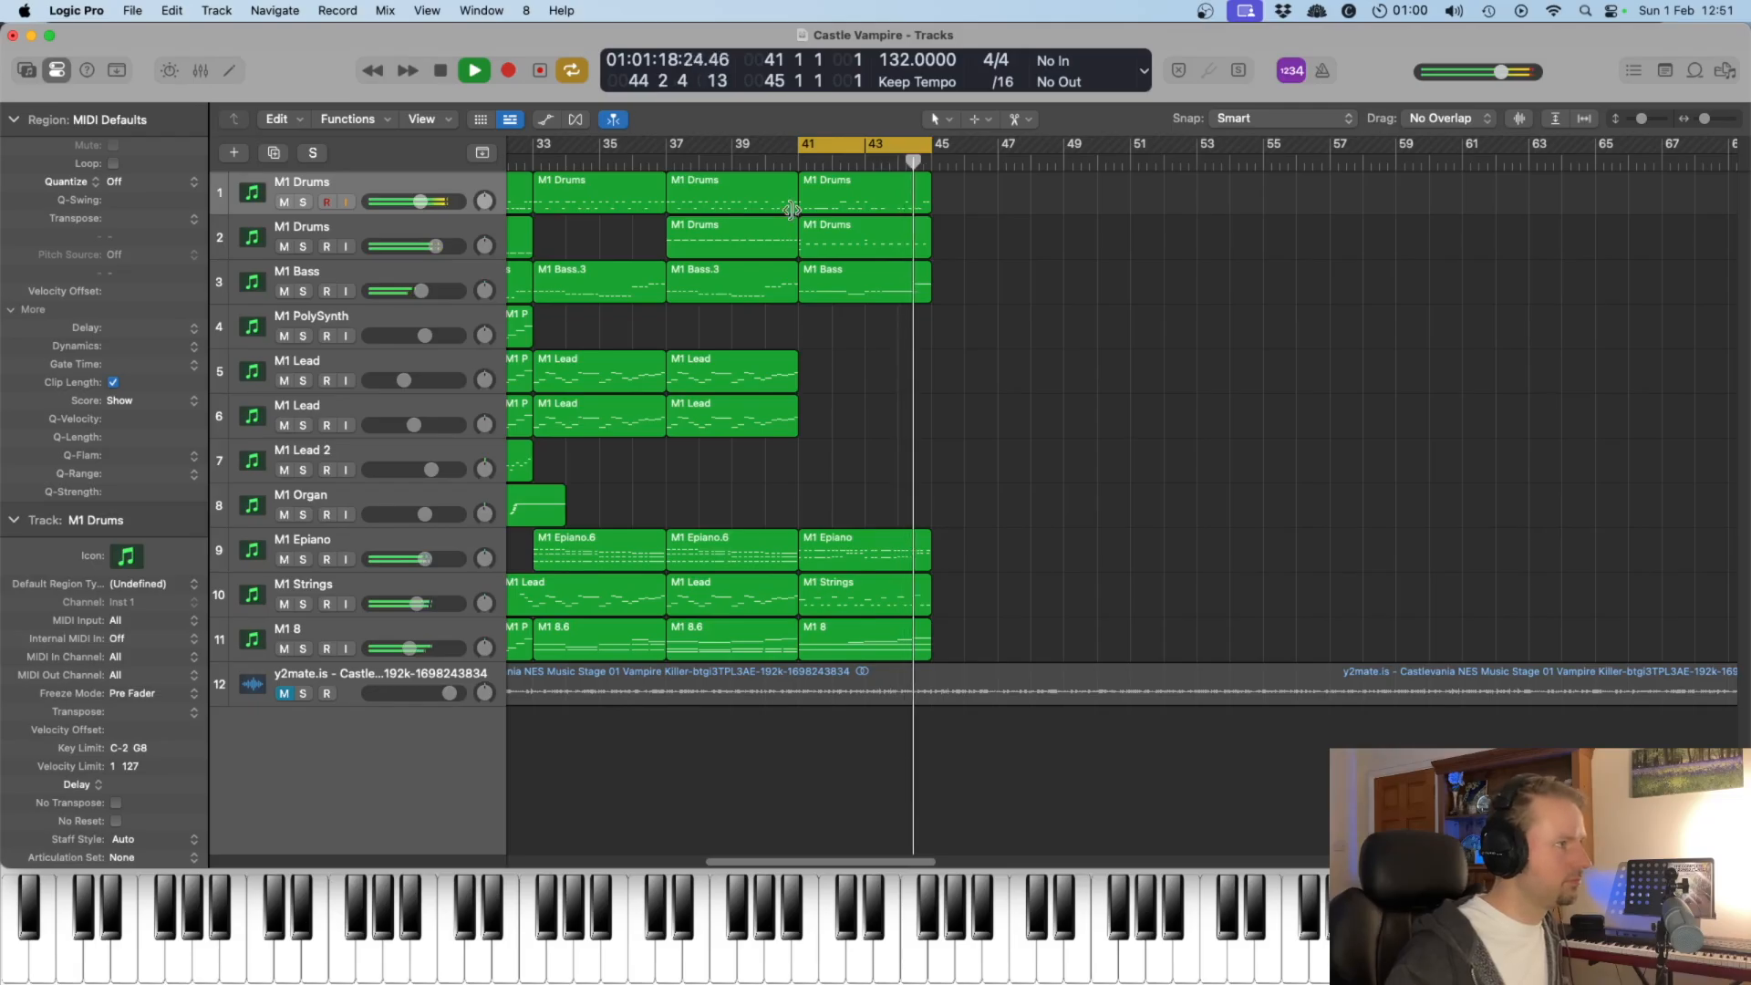
key(space)
Step: Solo the first M1 Drums track and play its bar 41 region with the notes open, adding the second M1 Drums track to the solo
click(304, 201)
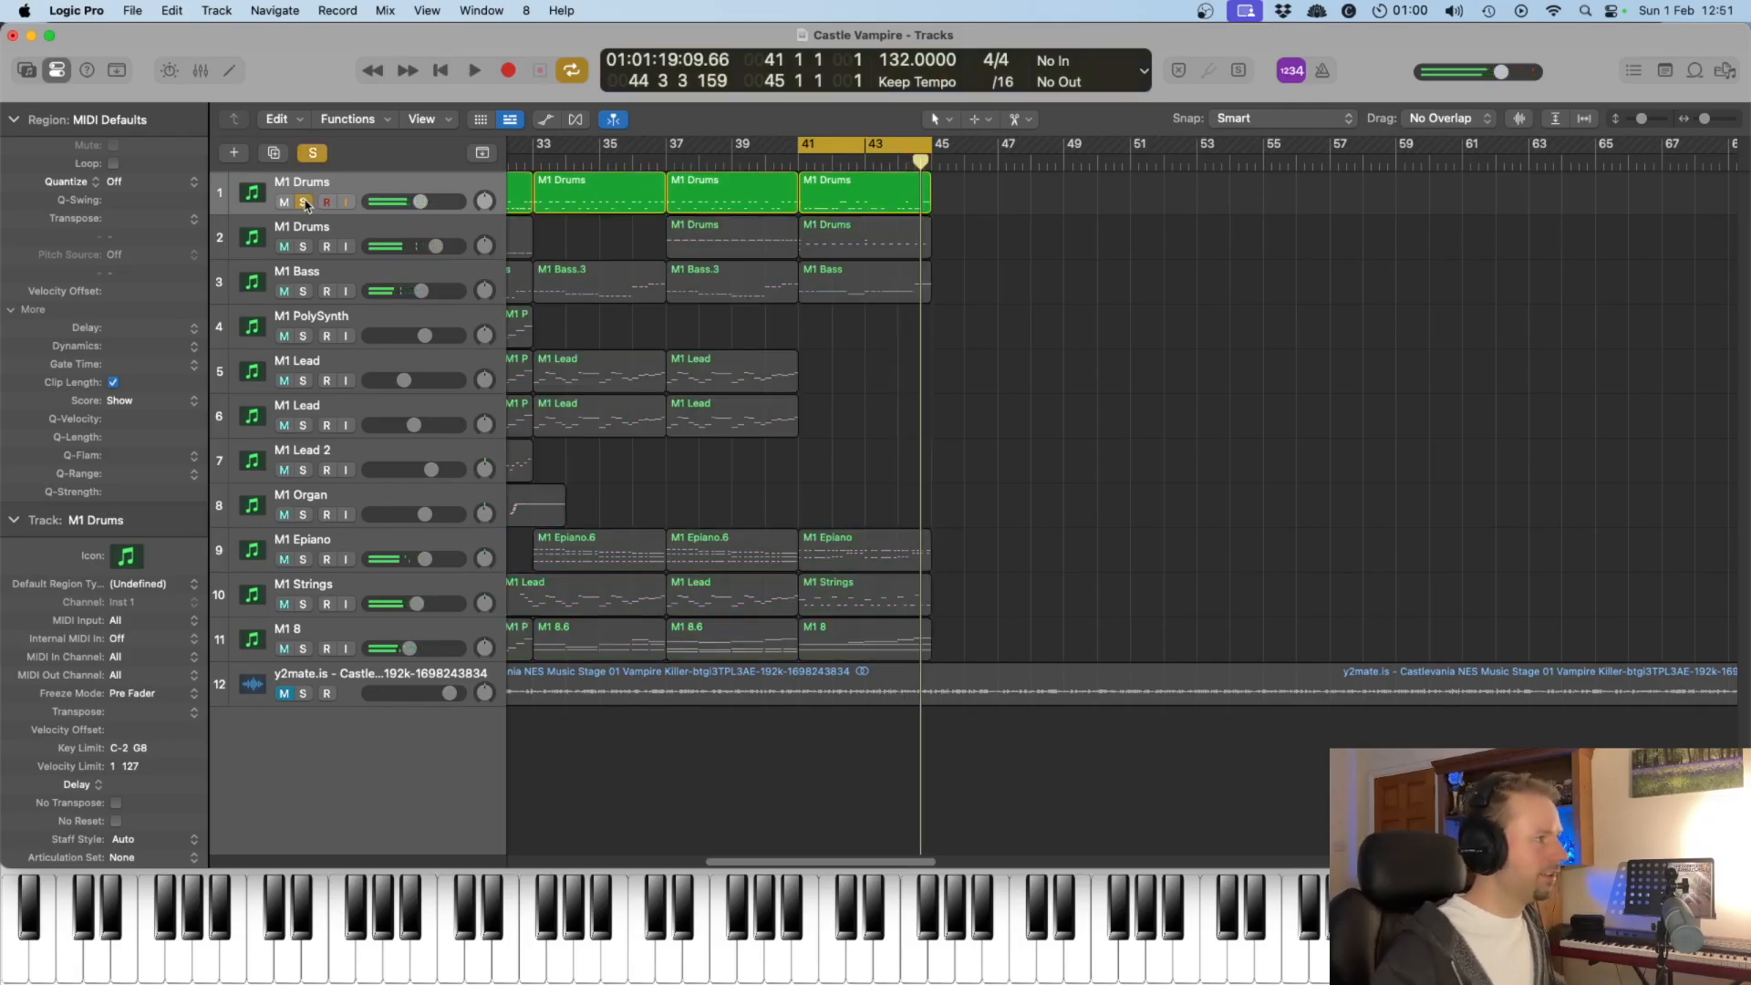
click(884, 180)
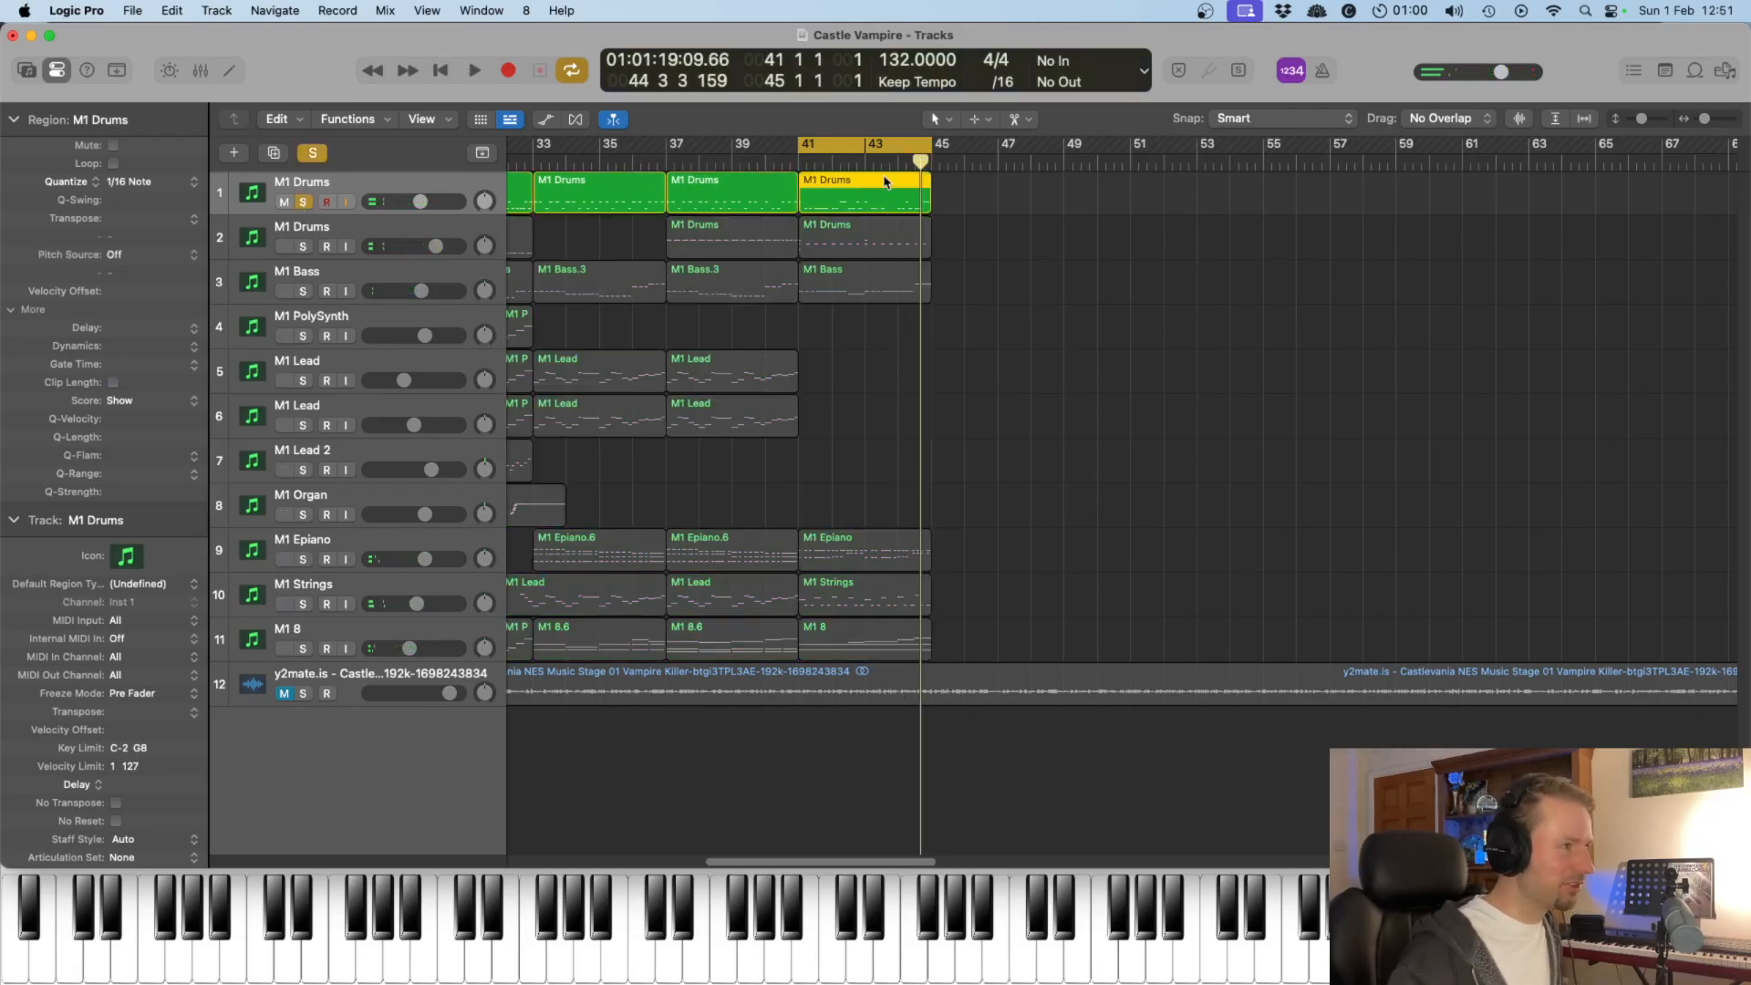
double_click(885, 181)
key(space)
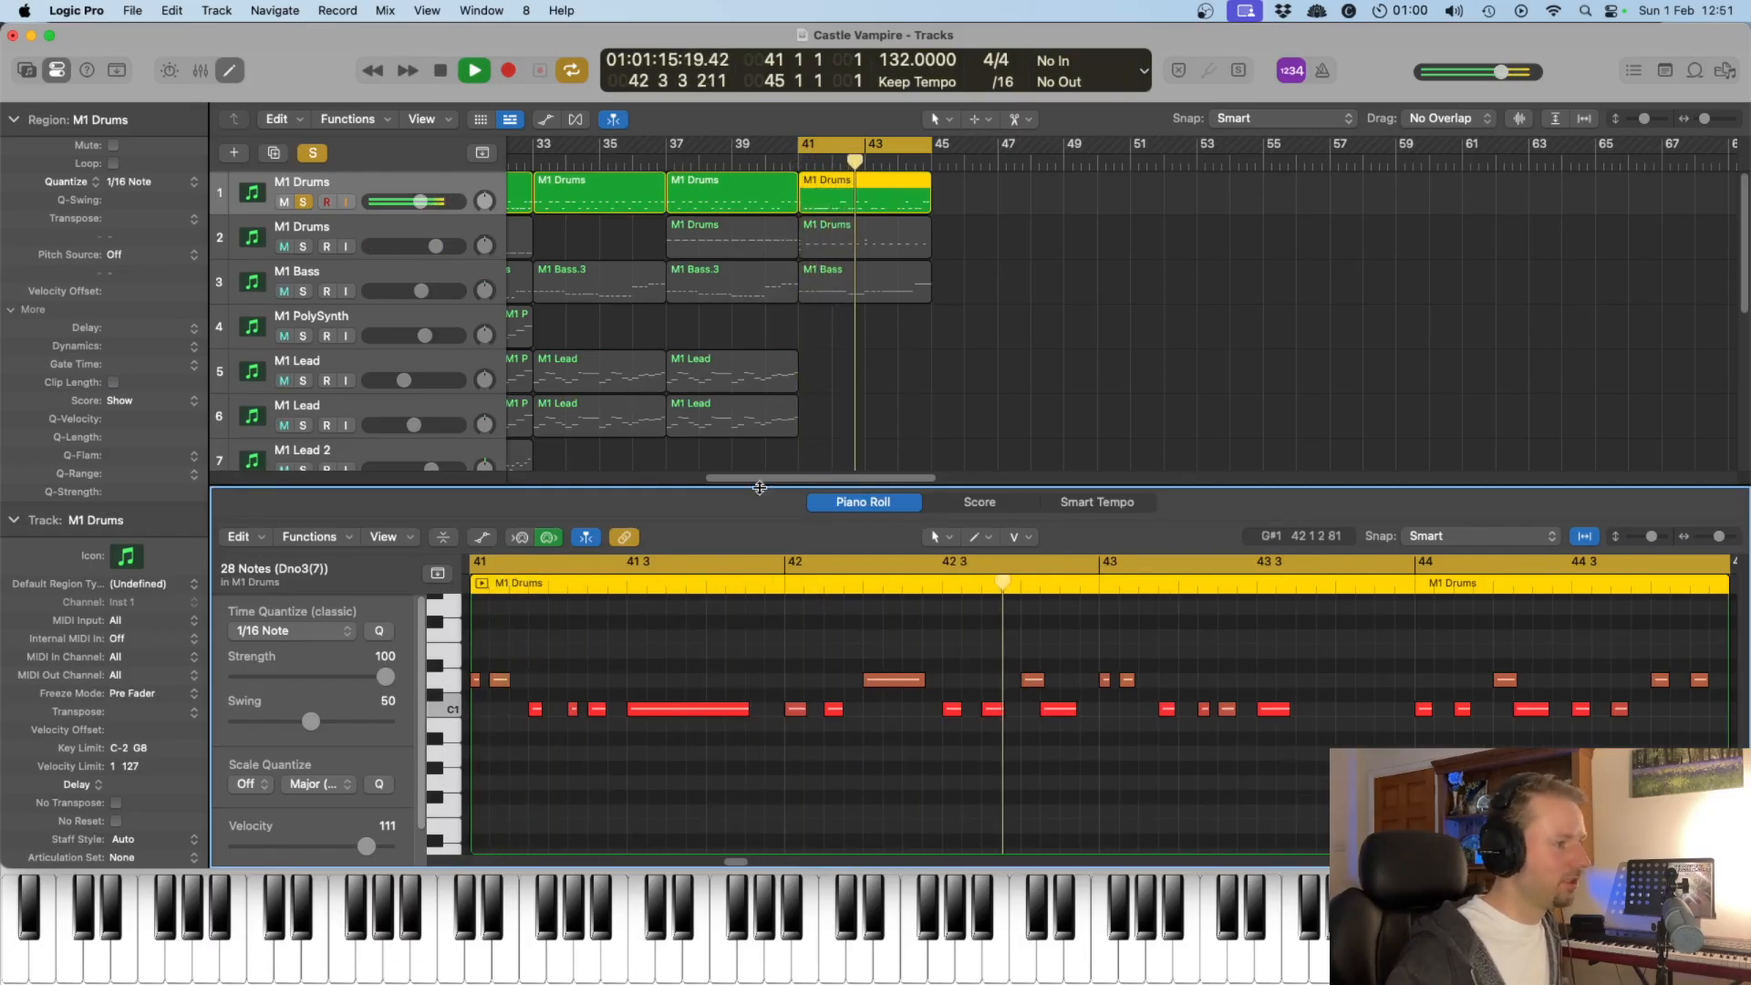
click(304, 249)
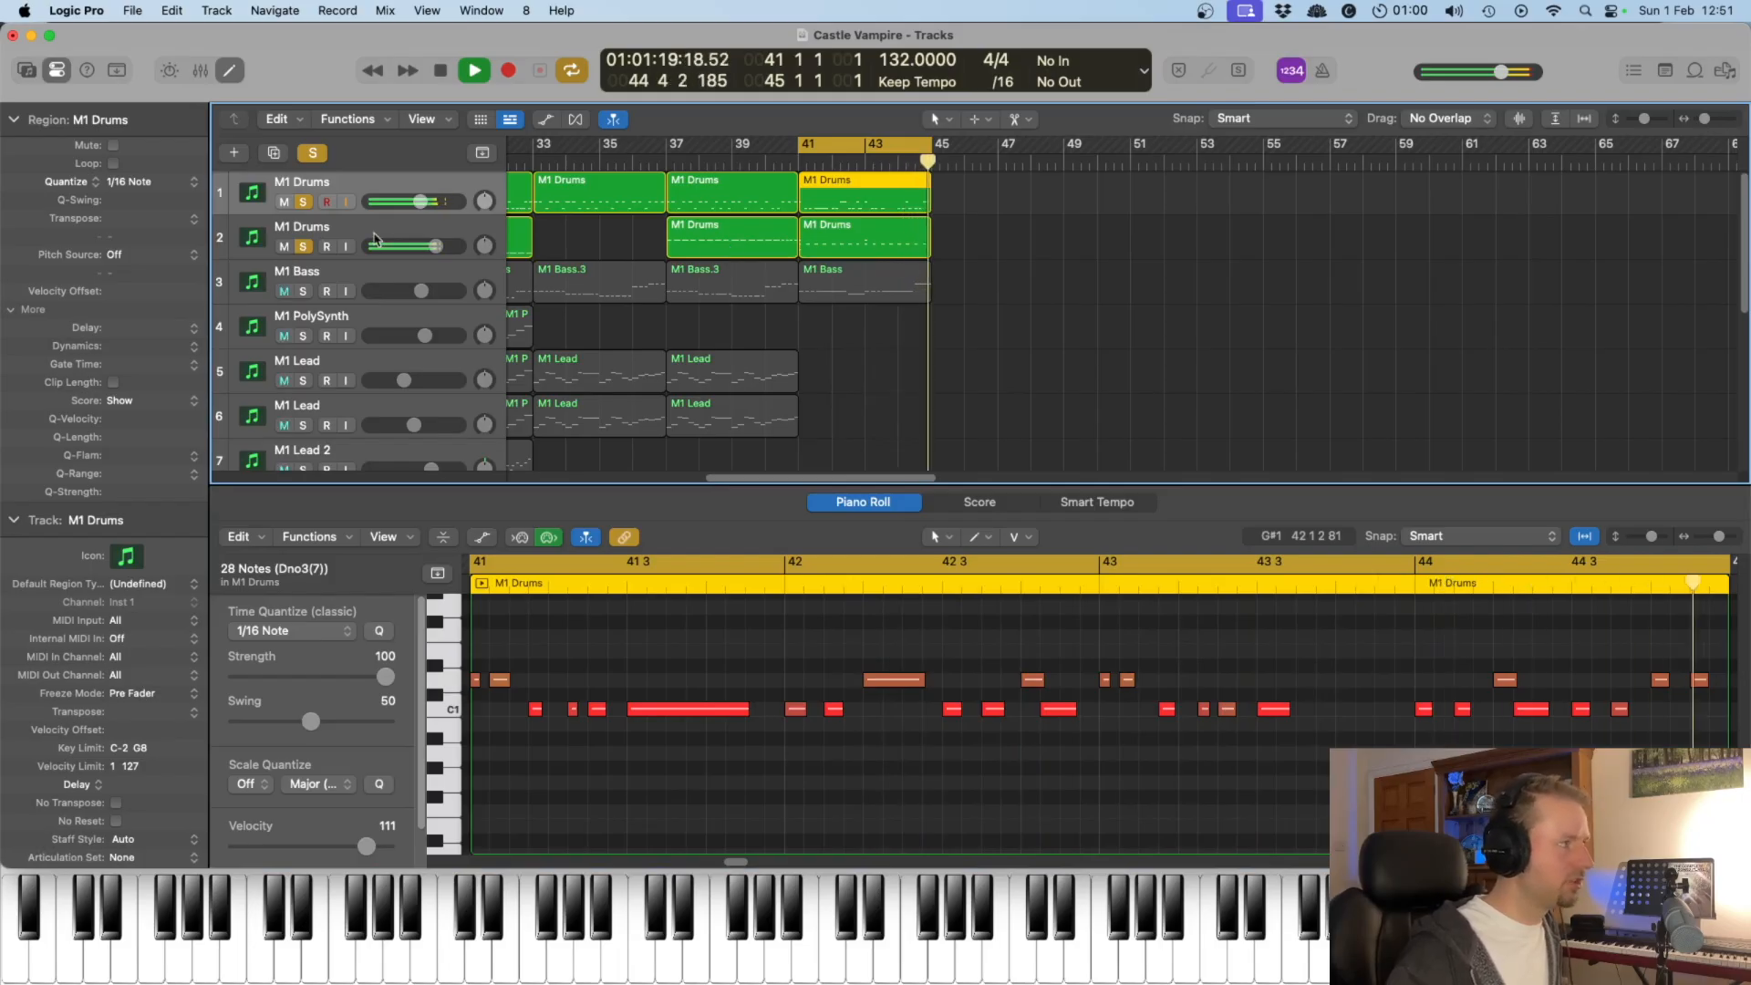
key(space)
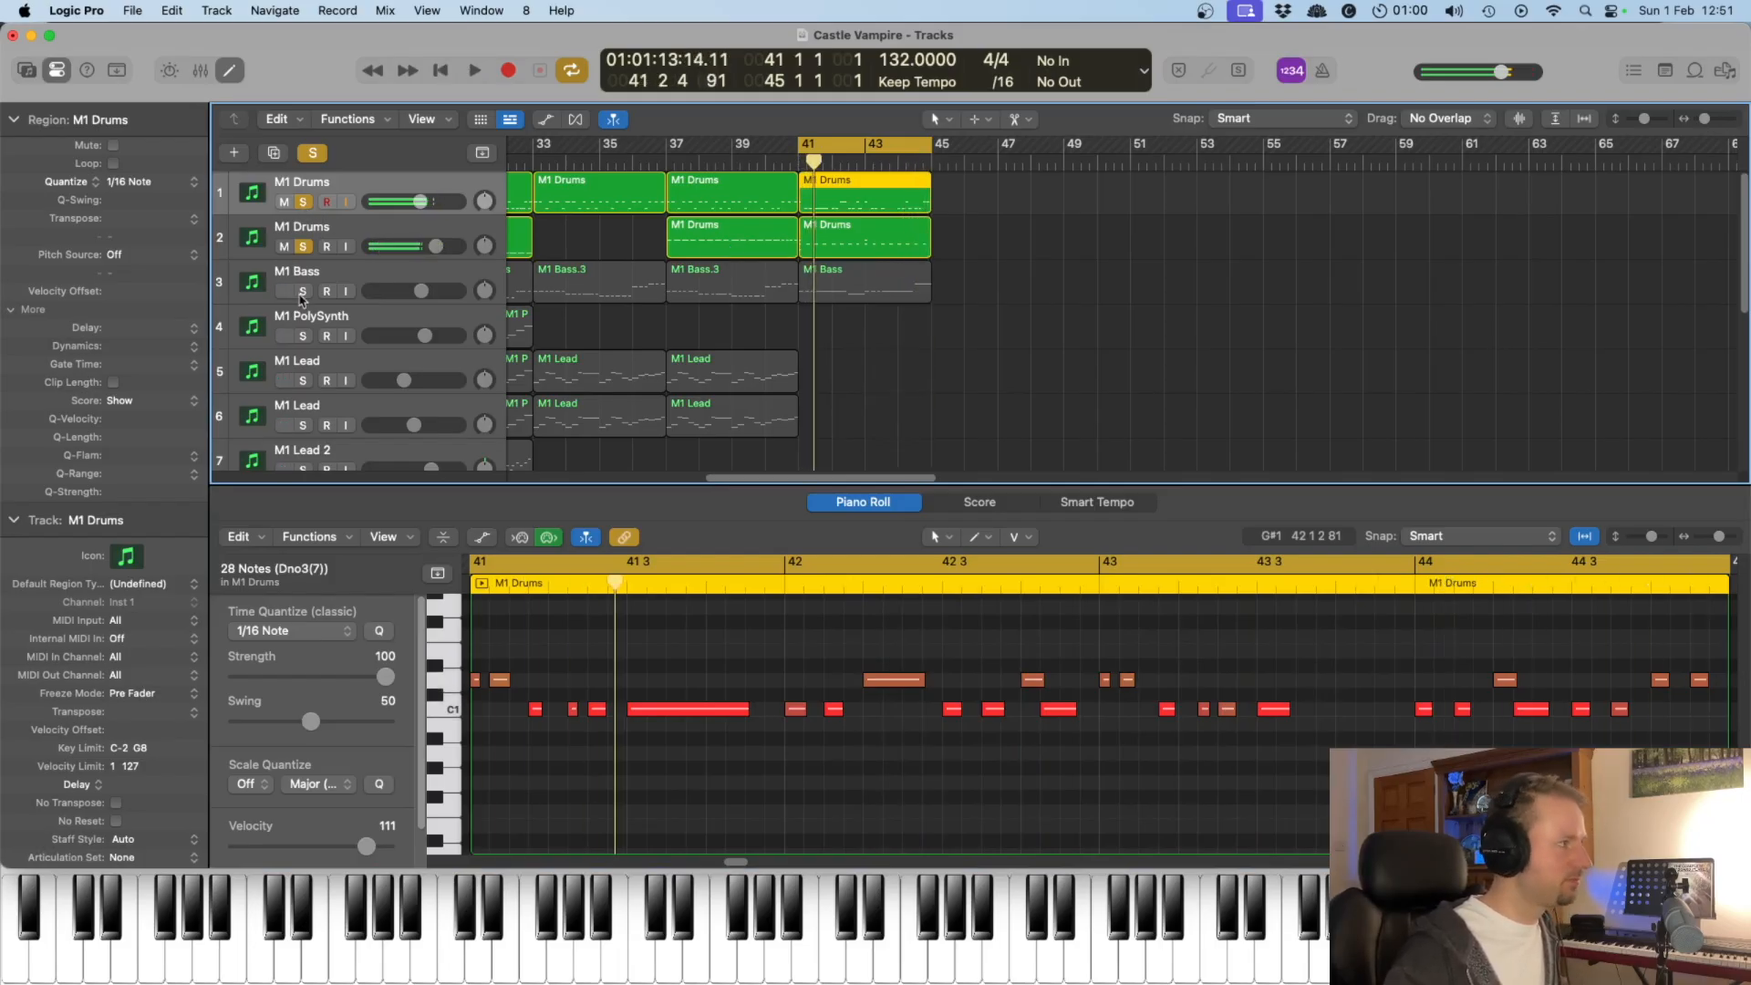
Step: Solo M1 Bass along with both drum tracks and play from bar 41 while examining the M1 Bass notes
click(303, 292)
click(867, 299)
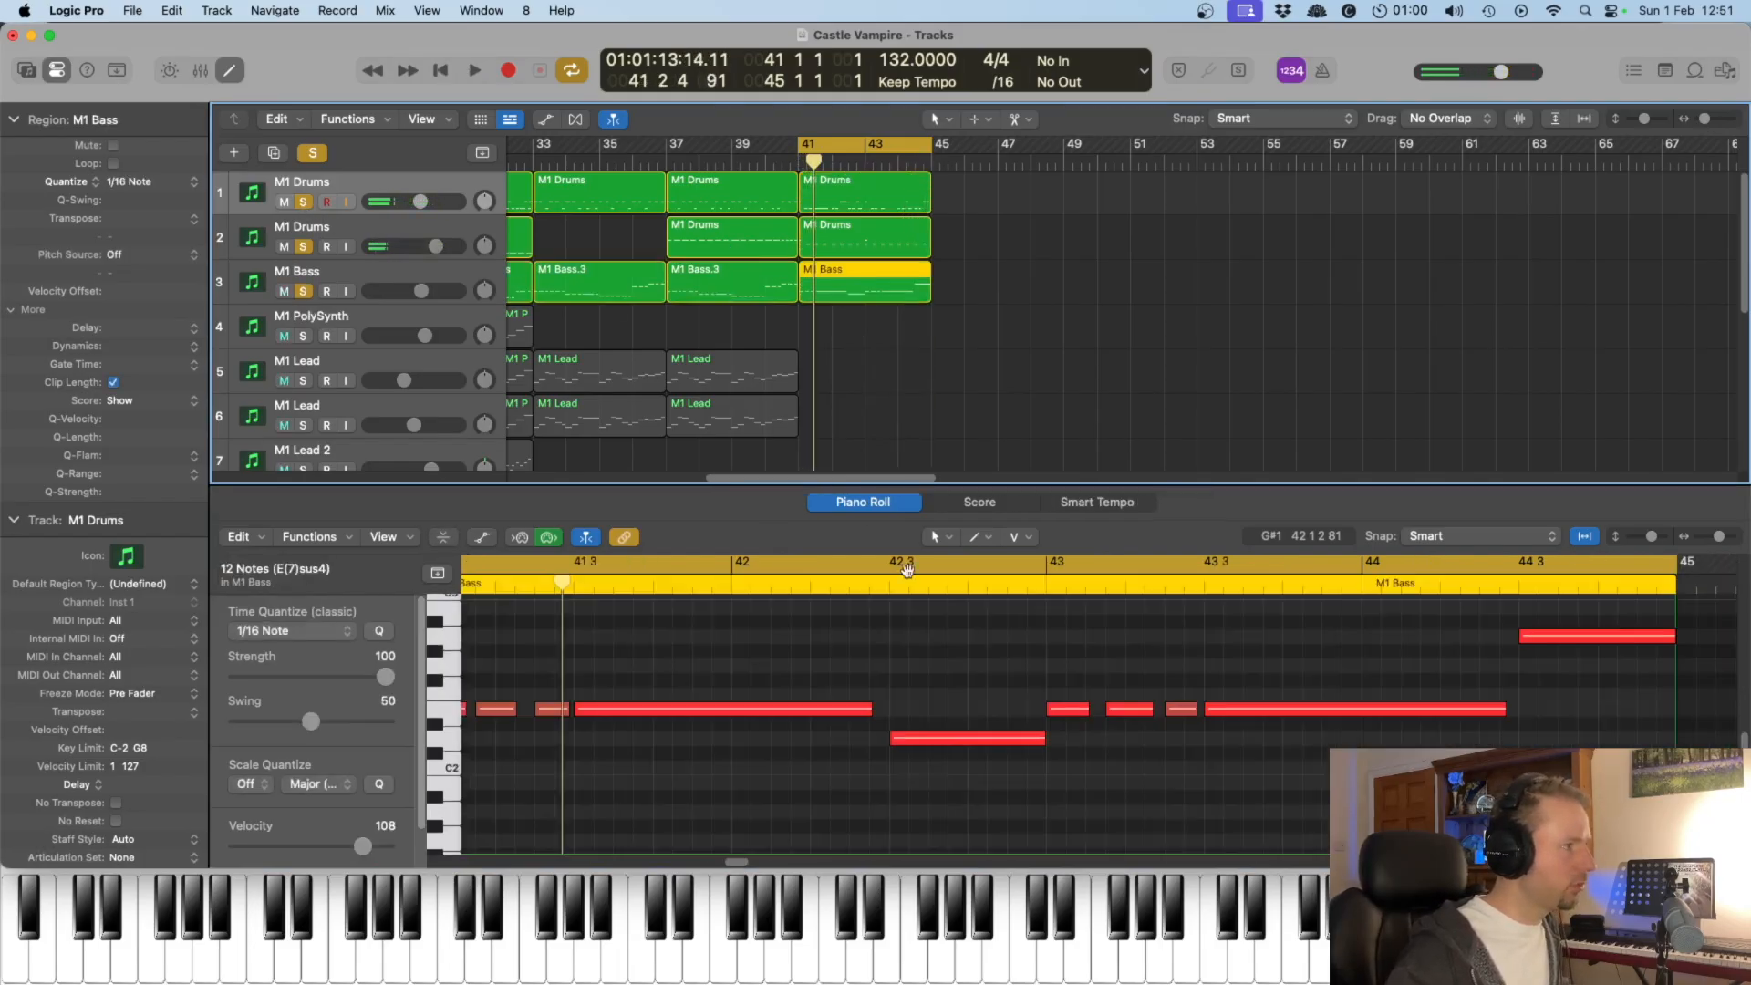
scroll(754, 660, left, 5)
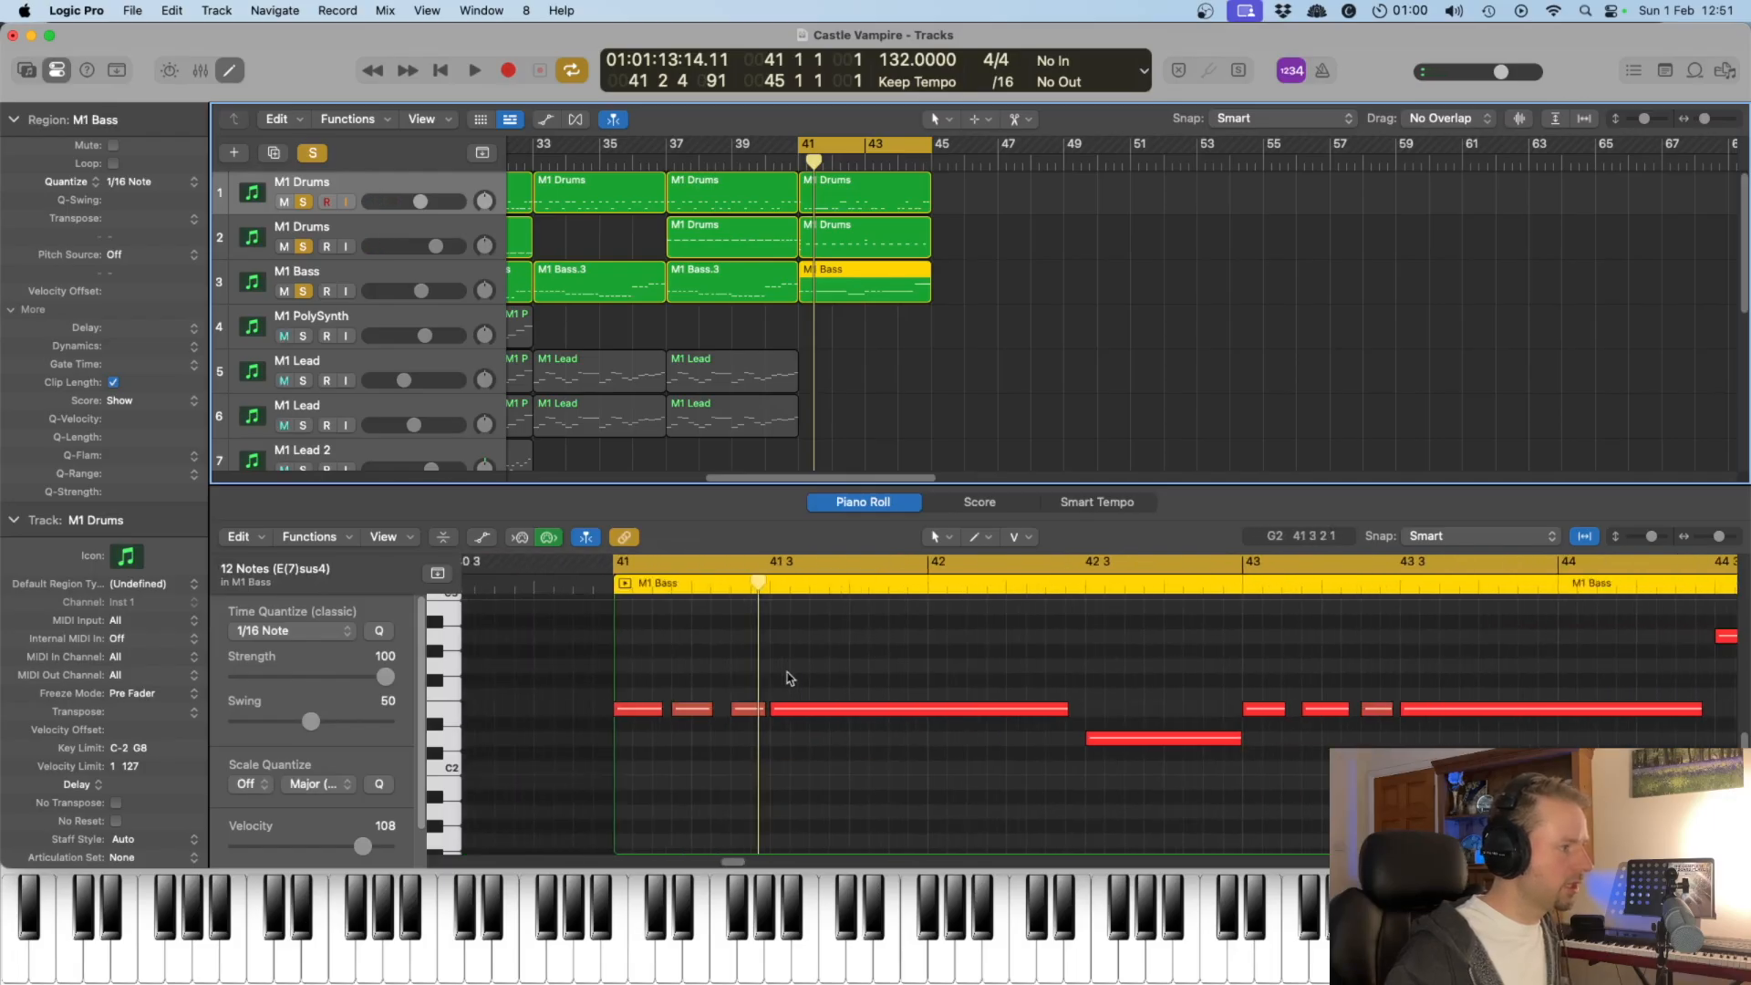
key(space)
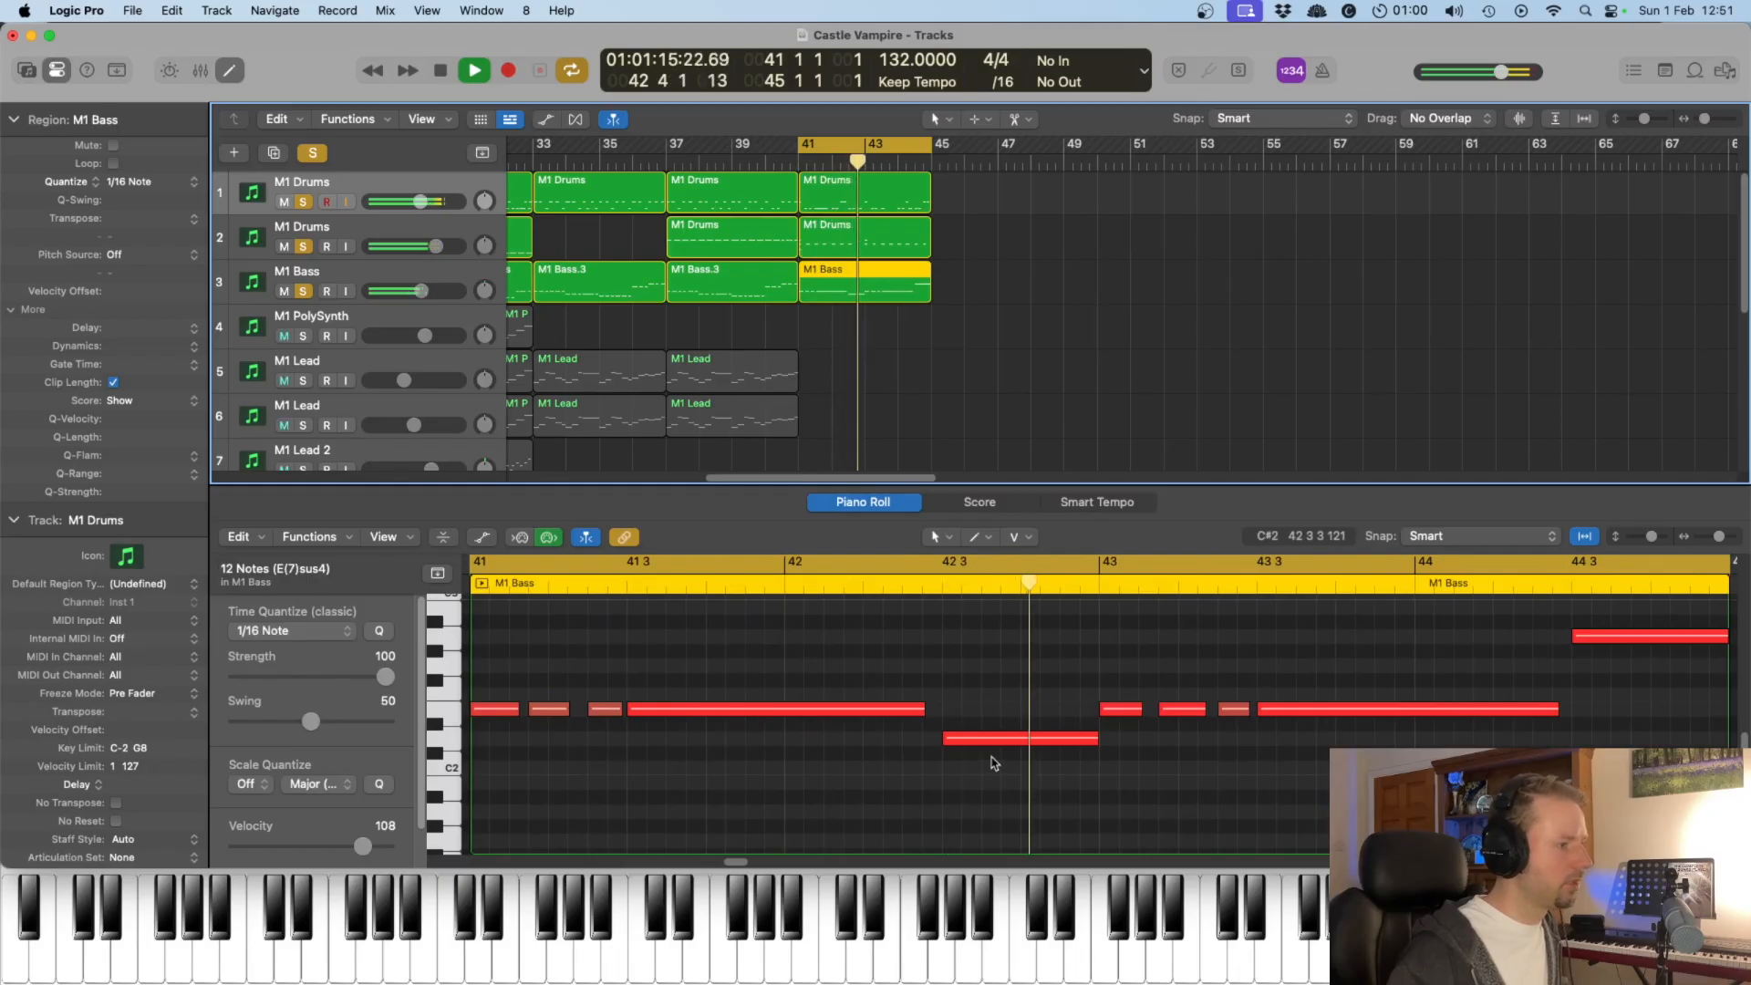
scroll(1062, 636, right, 5)
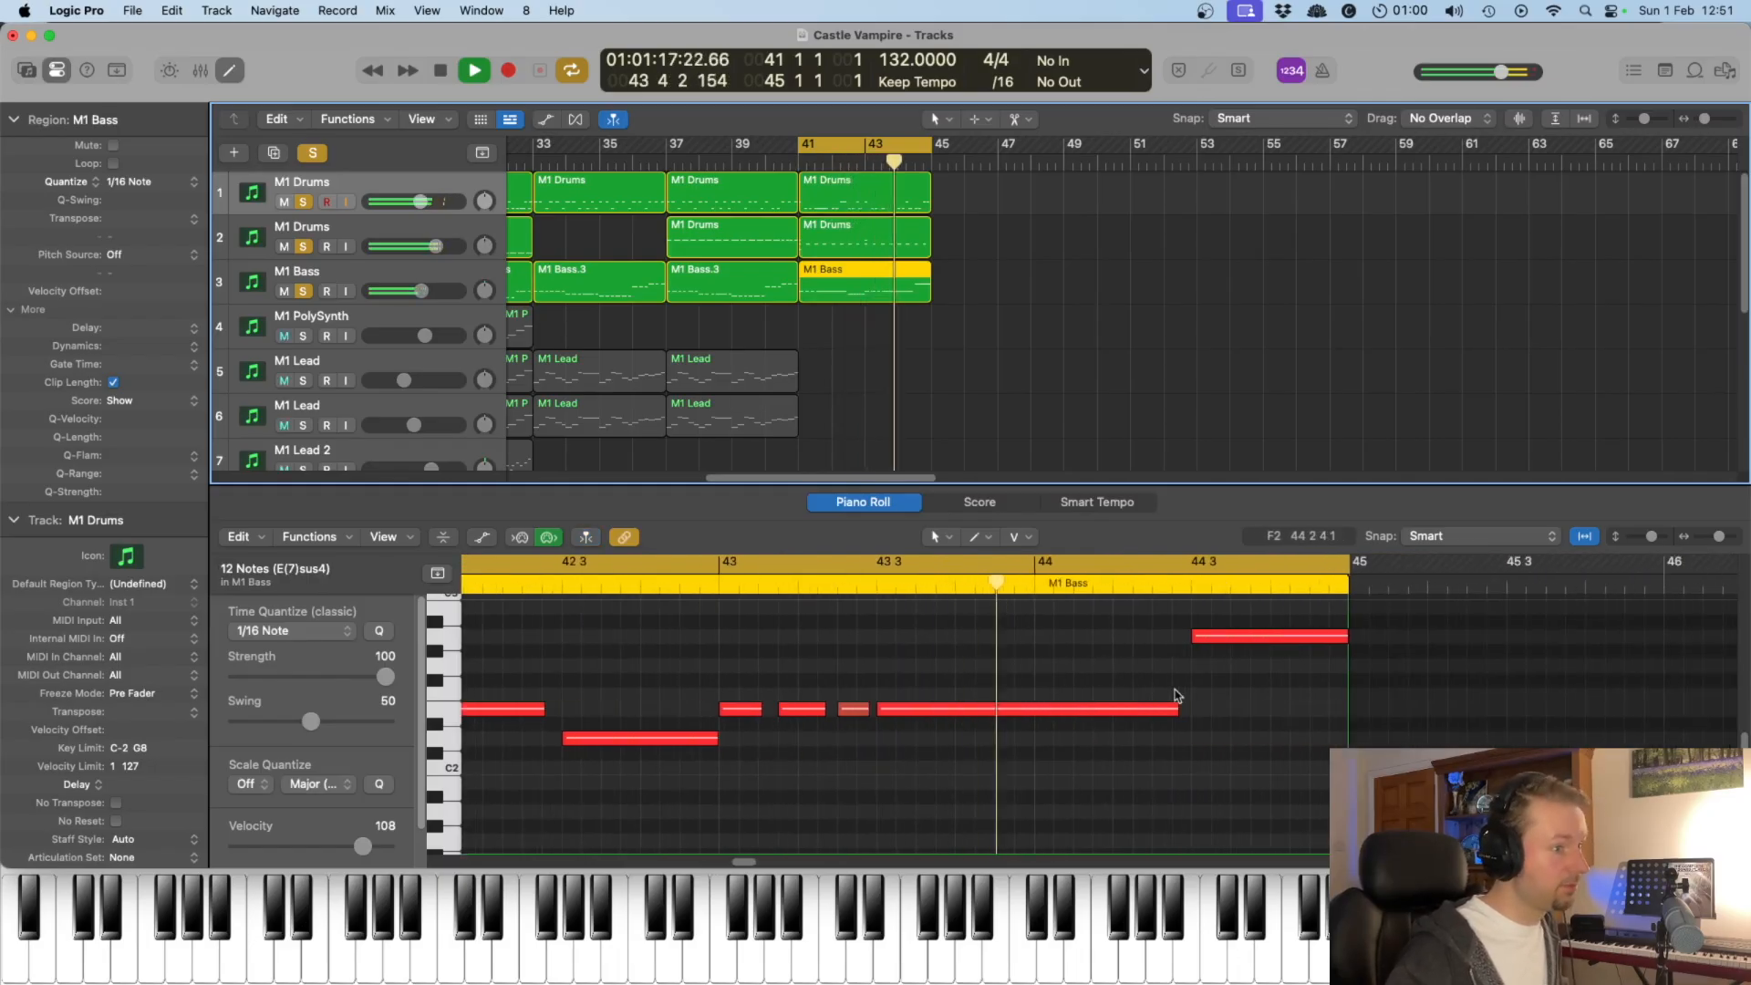
key(space)
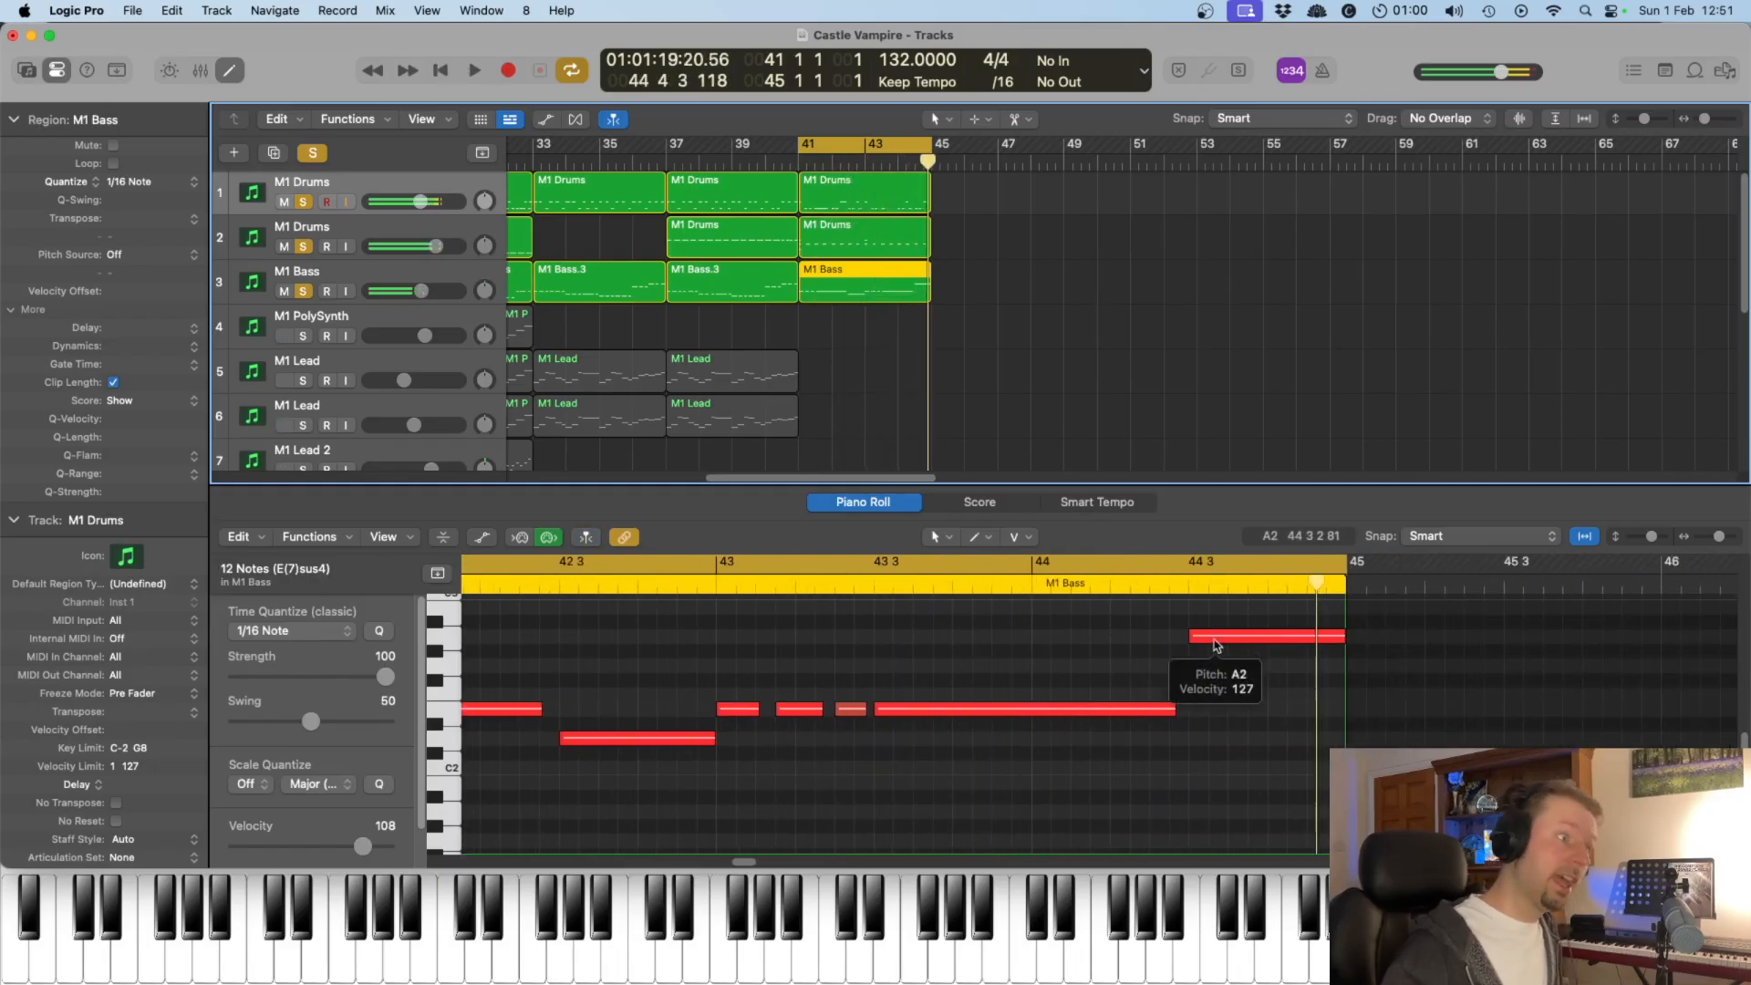
Step: Play M1 Epiano alone from bar 41 while examining the notes of its M1 Epiano region
scroll(923, 303, down, 1)
scroll(923, 303, down, 4)
click(849, 367)
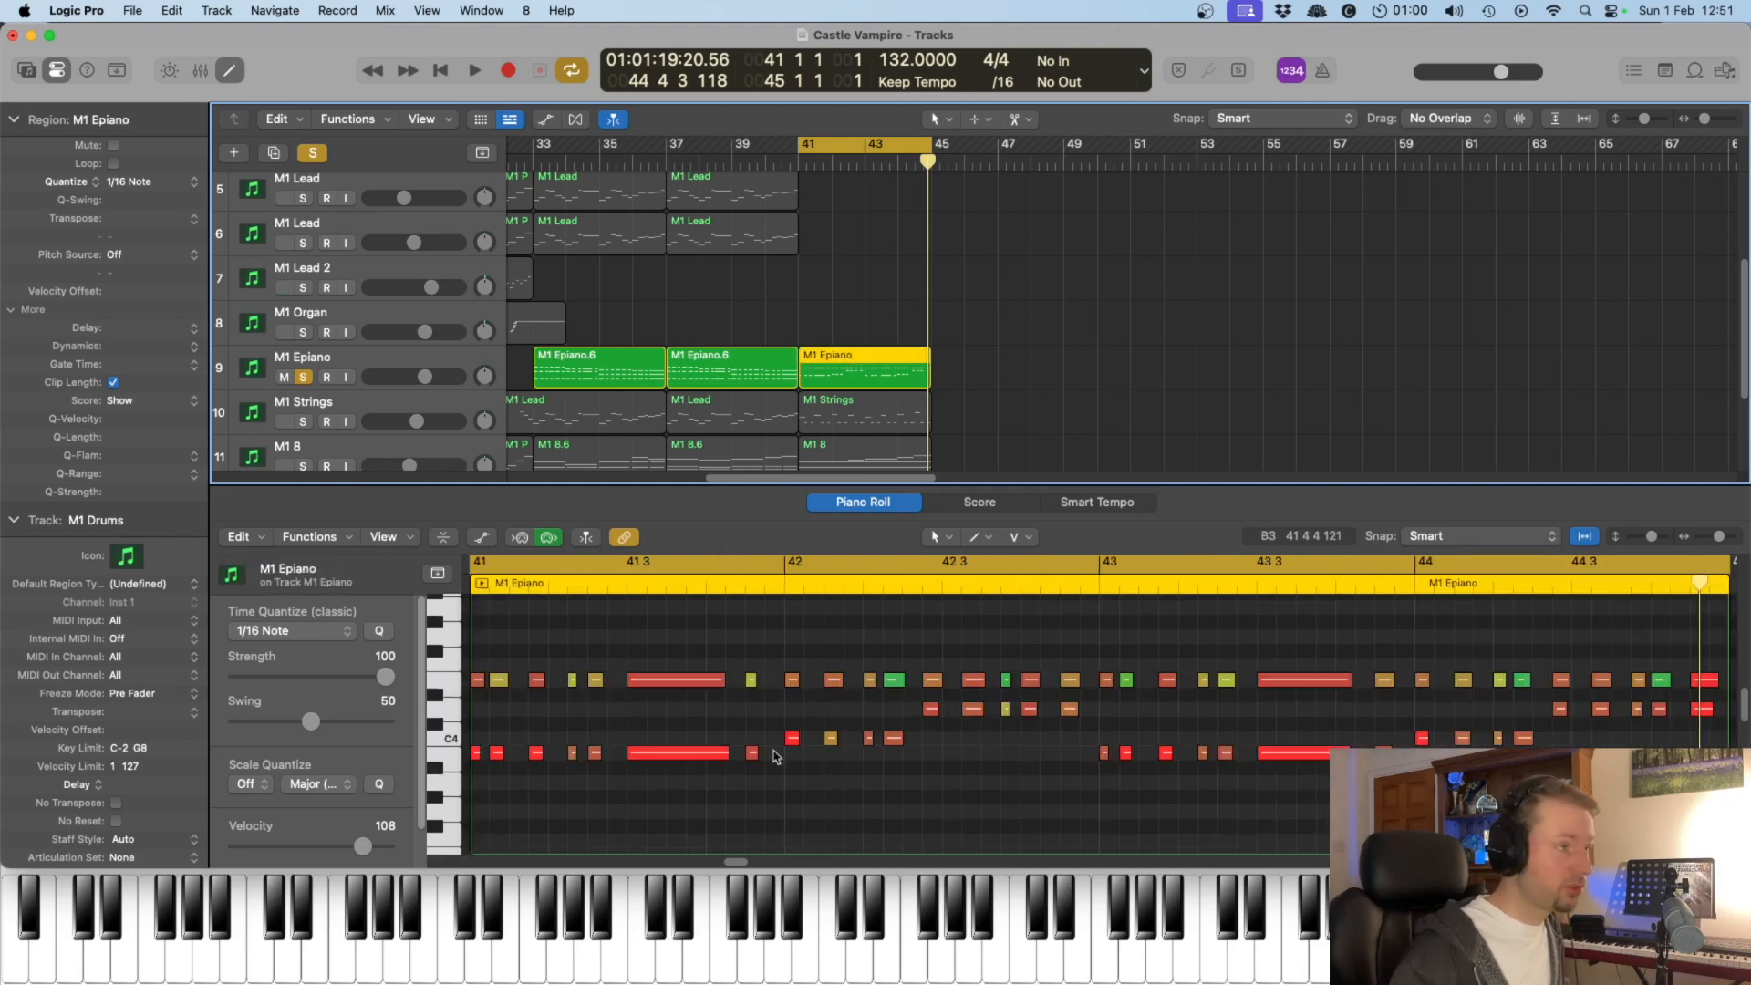
key(space)
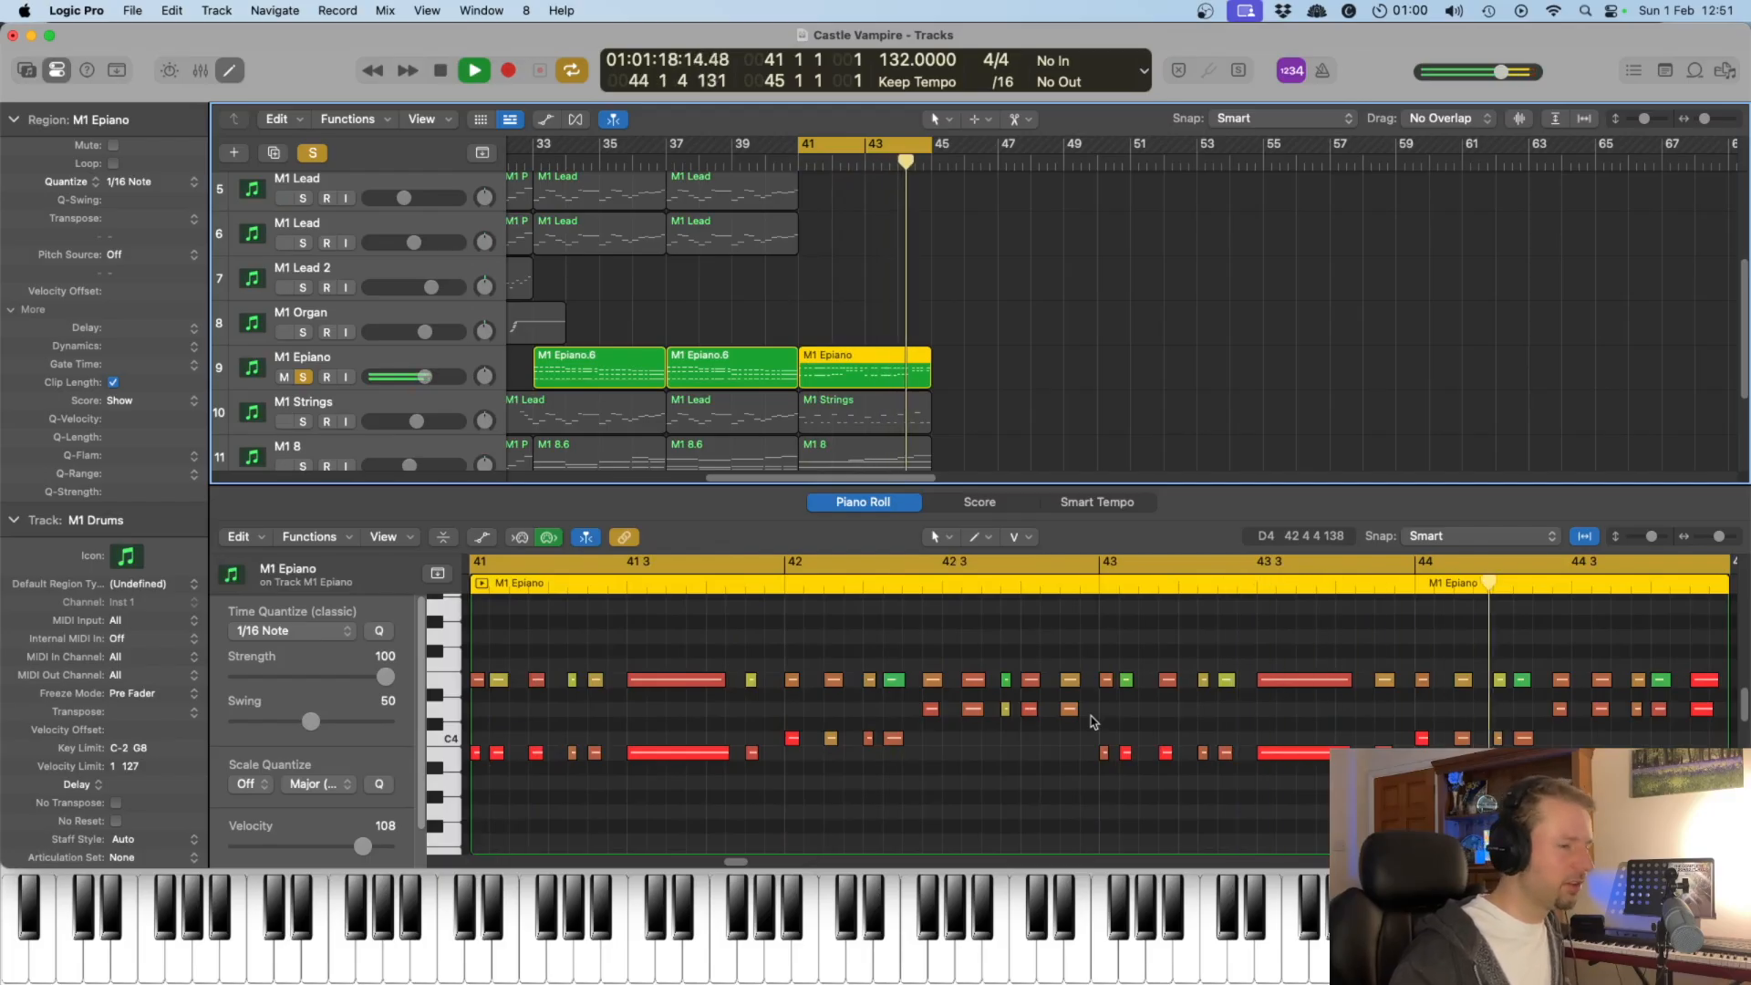
Step: Play M1 Strings together with M1 Epiano from bar 41 while examining the M1 Strings notes, and select the M1 Strings track
key(space)
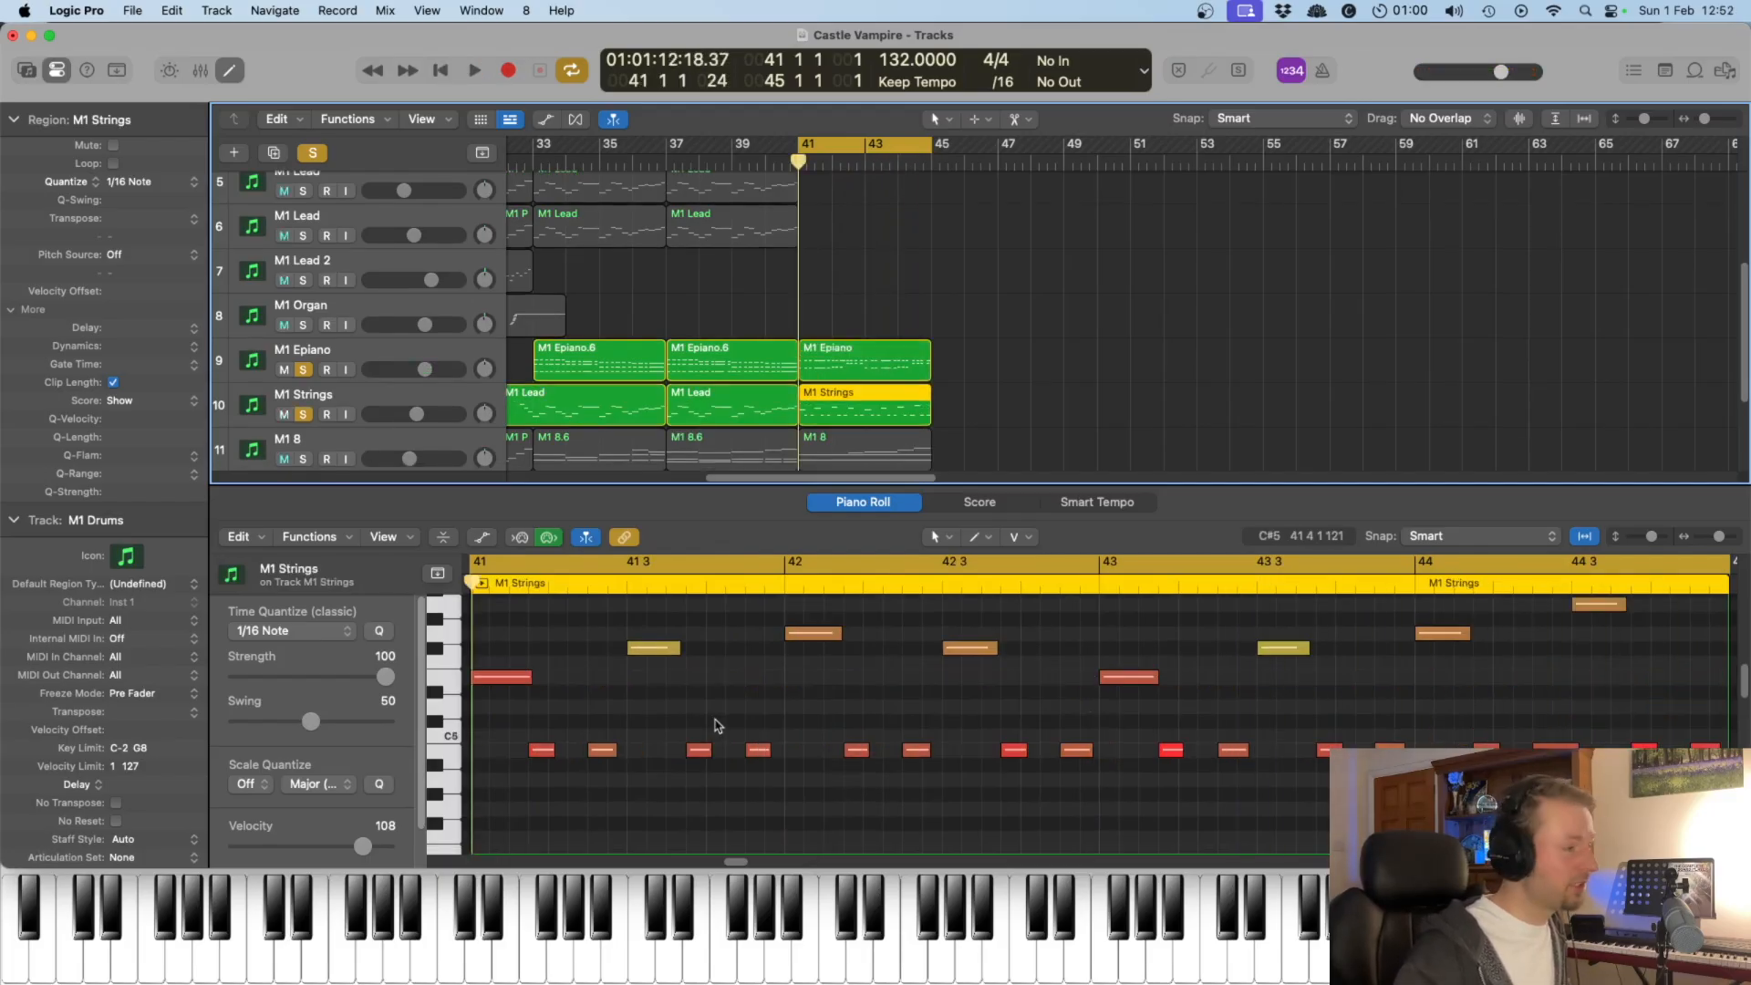
key(space)
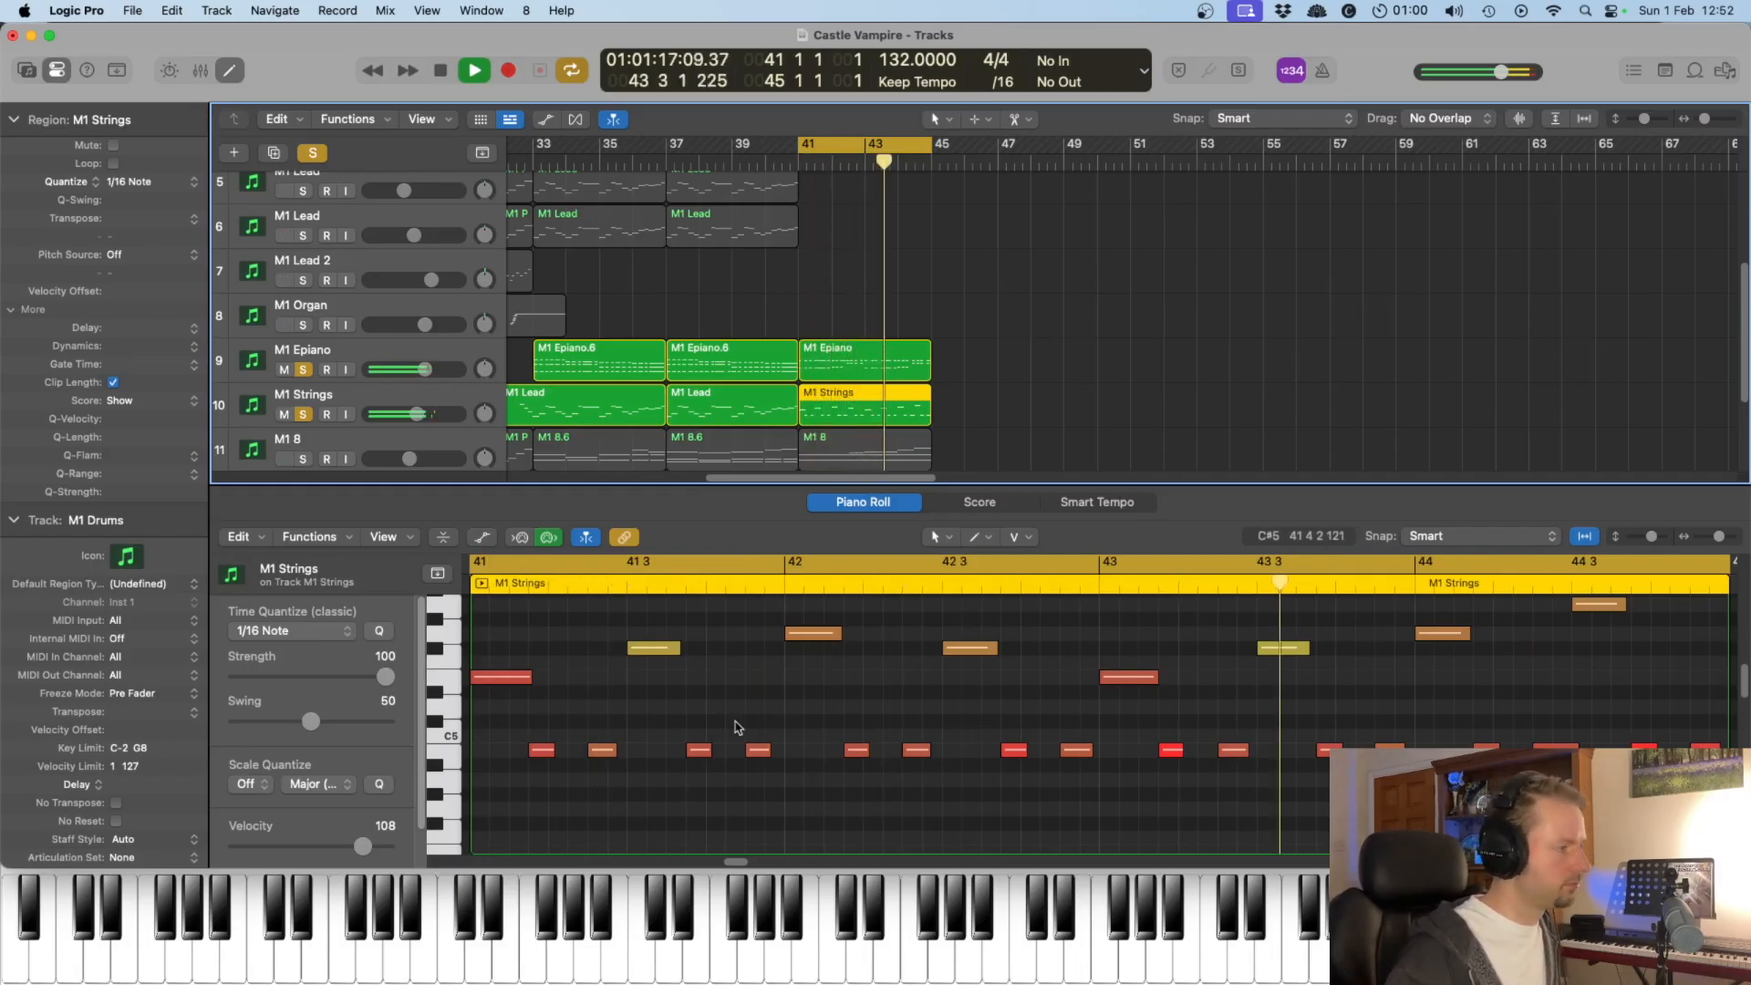
key(space)
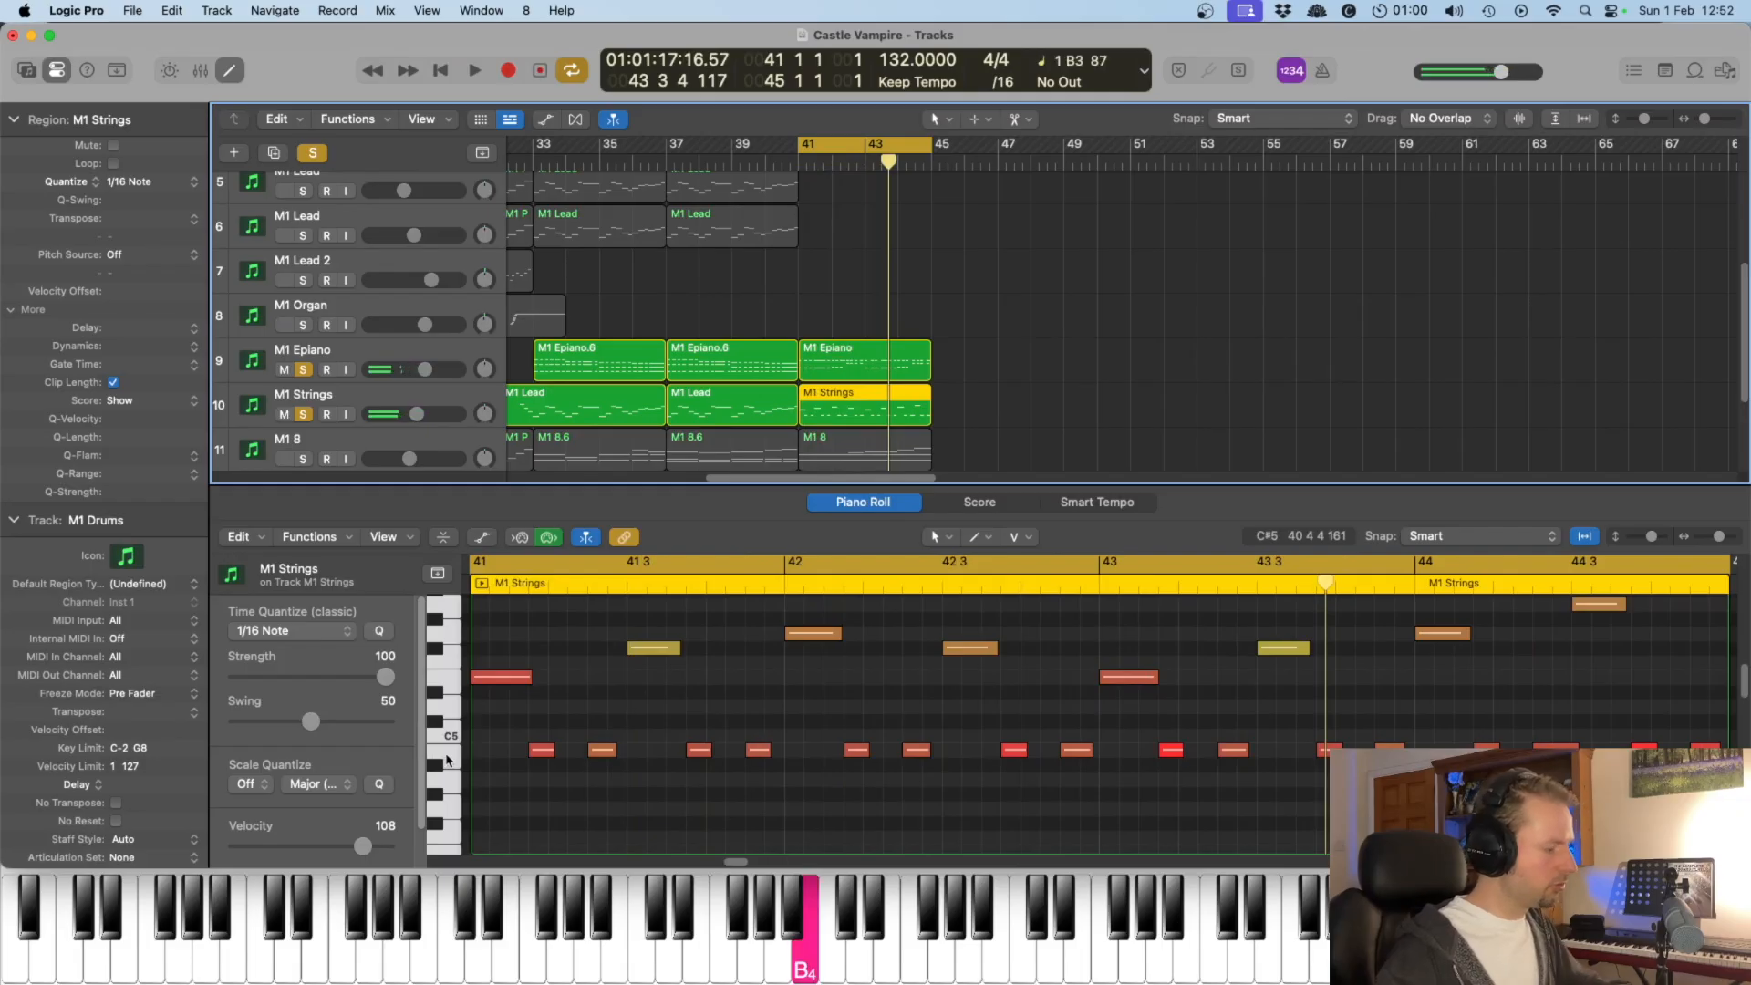
click(405, 394)
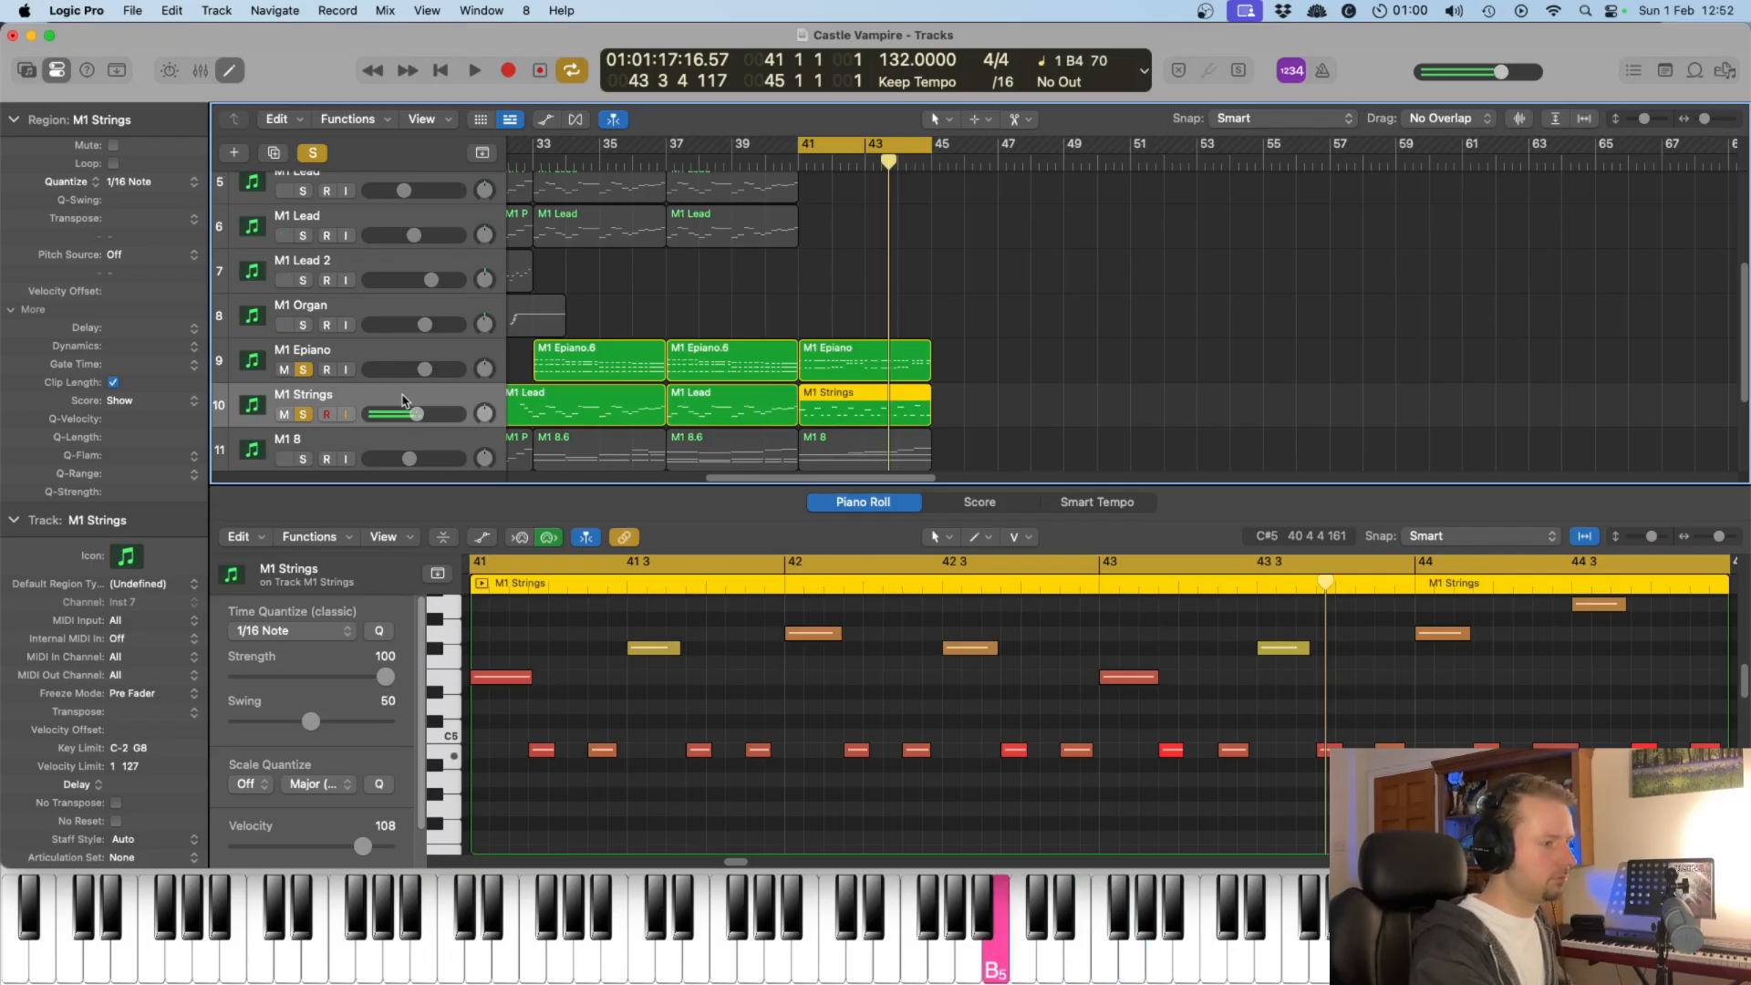
Step: Clear the existing solos, solo only the M1 8 track, and play it from bar 41 while examining its notes
click(1092, 658)
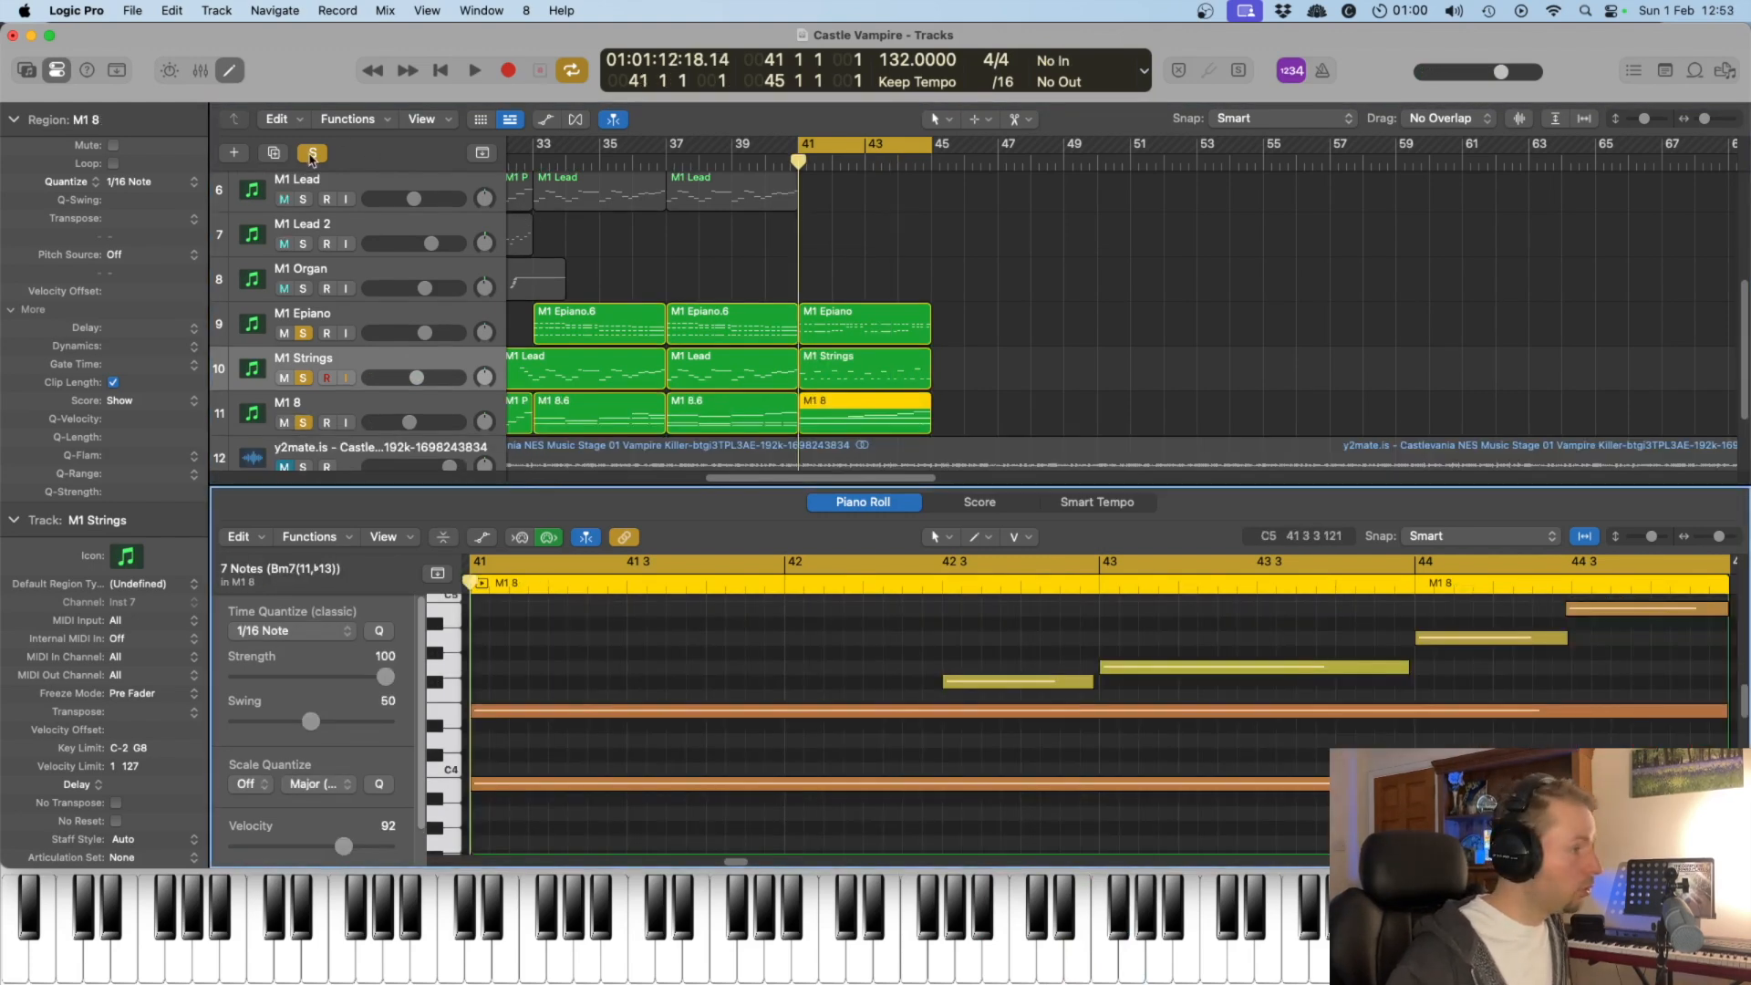
click(312, 154)
click(304, 423)
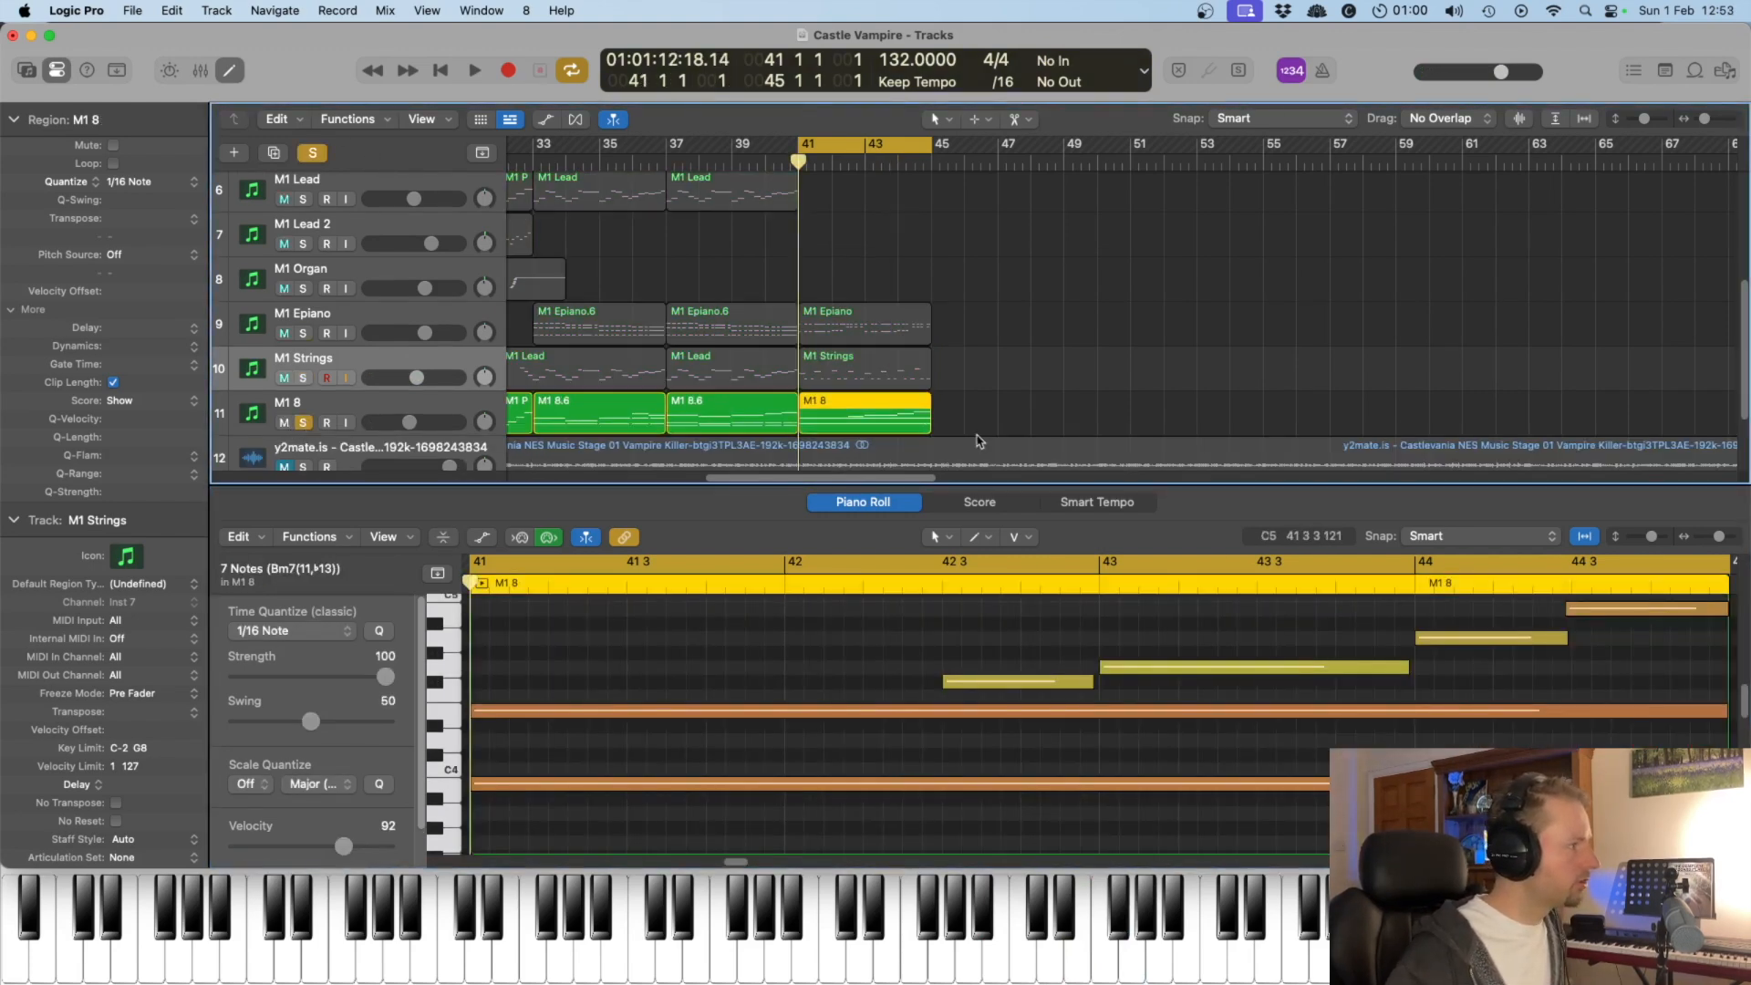
key(space)
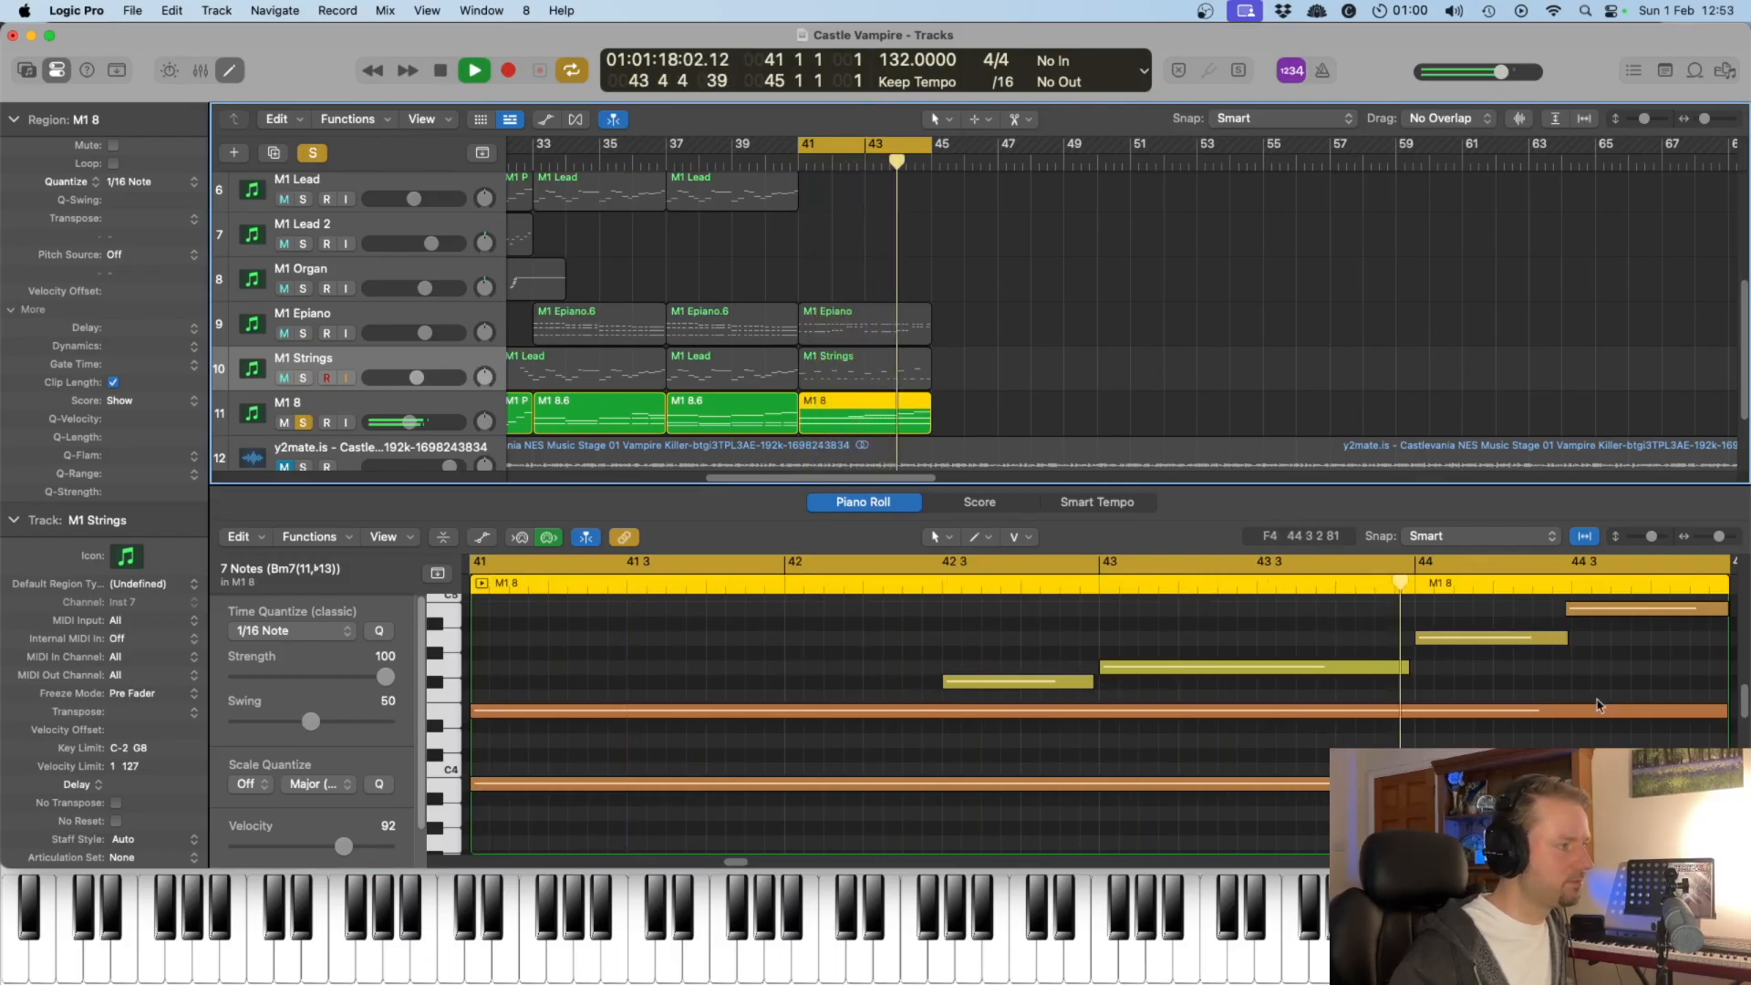
key(space)
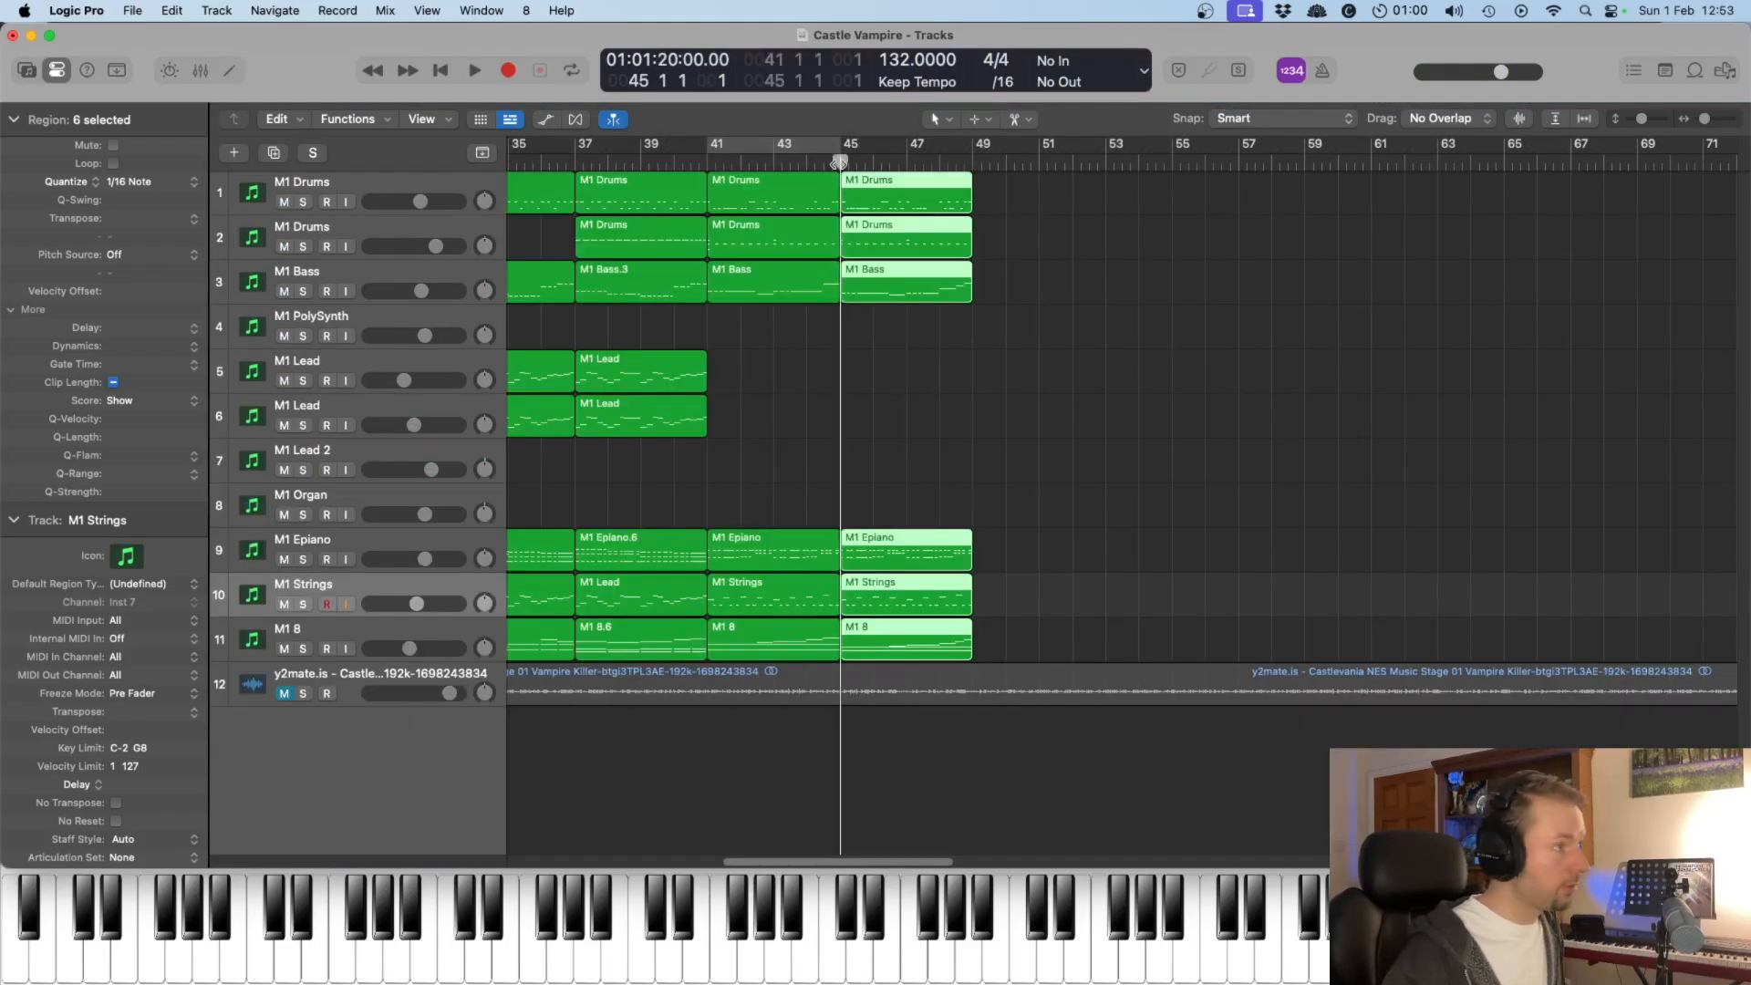
Step: Play the section from bar 45 to bar 49 with all its parts and deselect its regions
key(space)
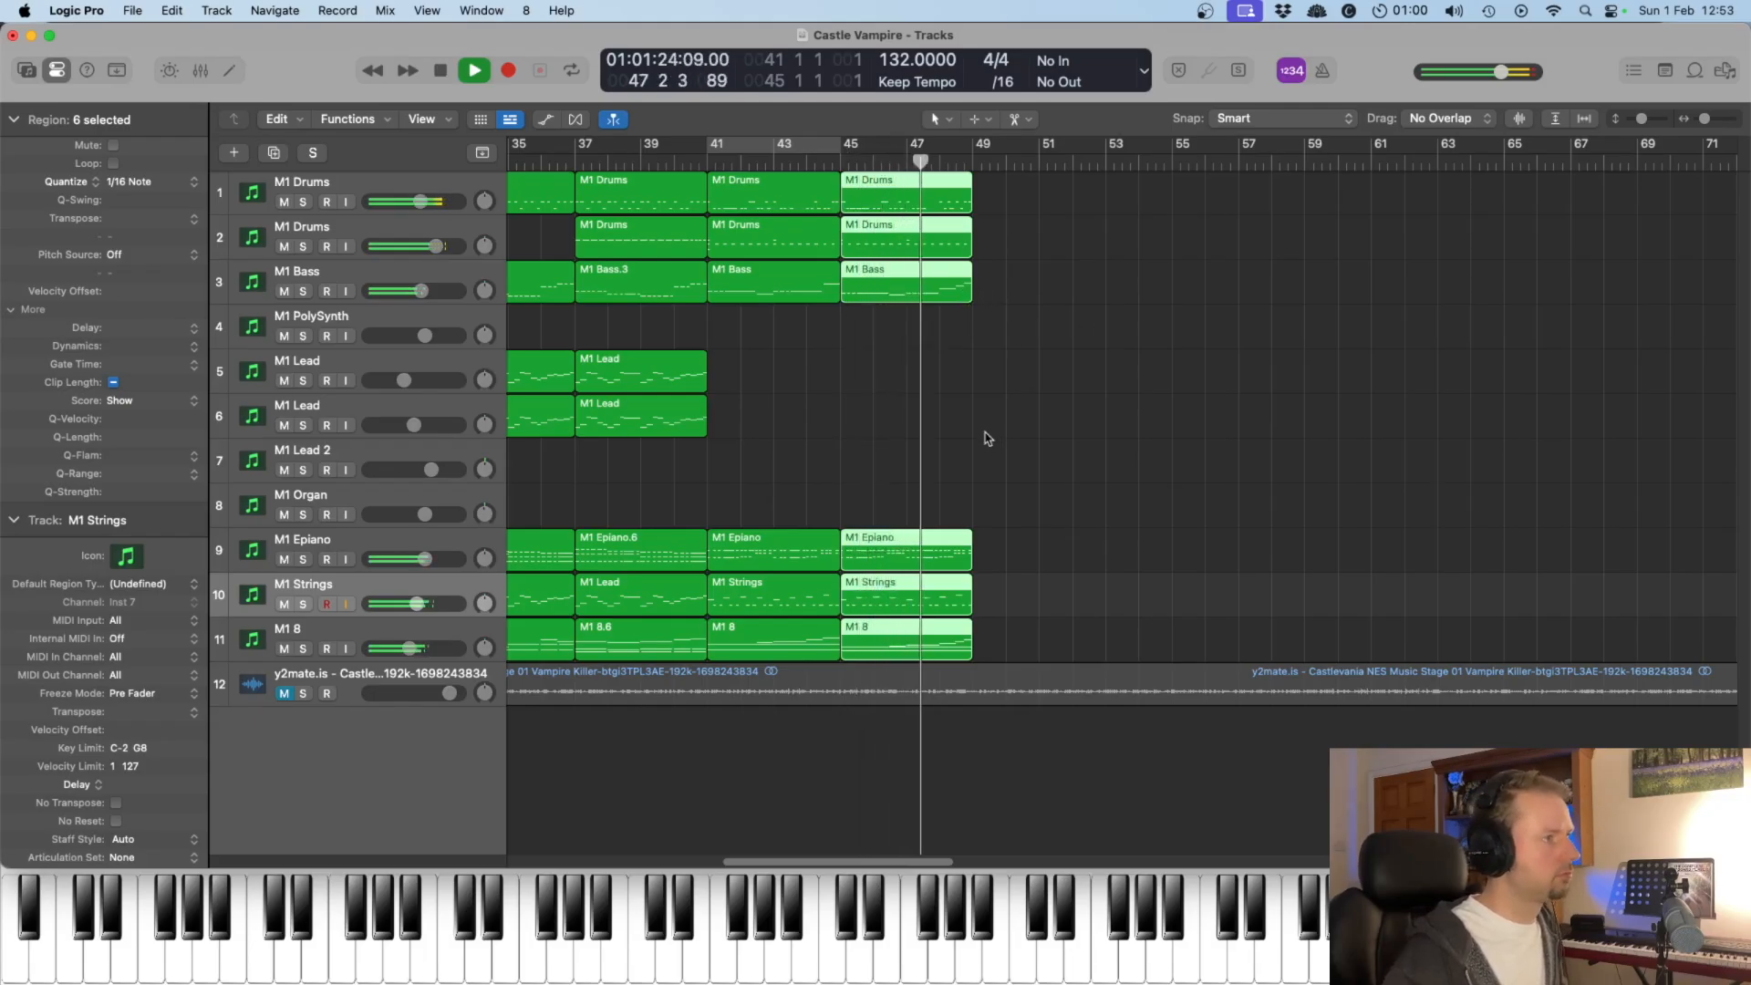
key(space)
click(963, 343)
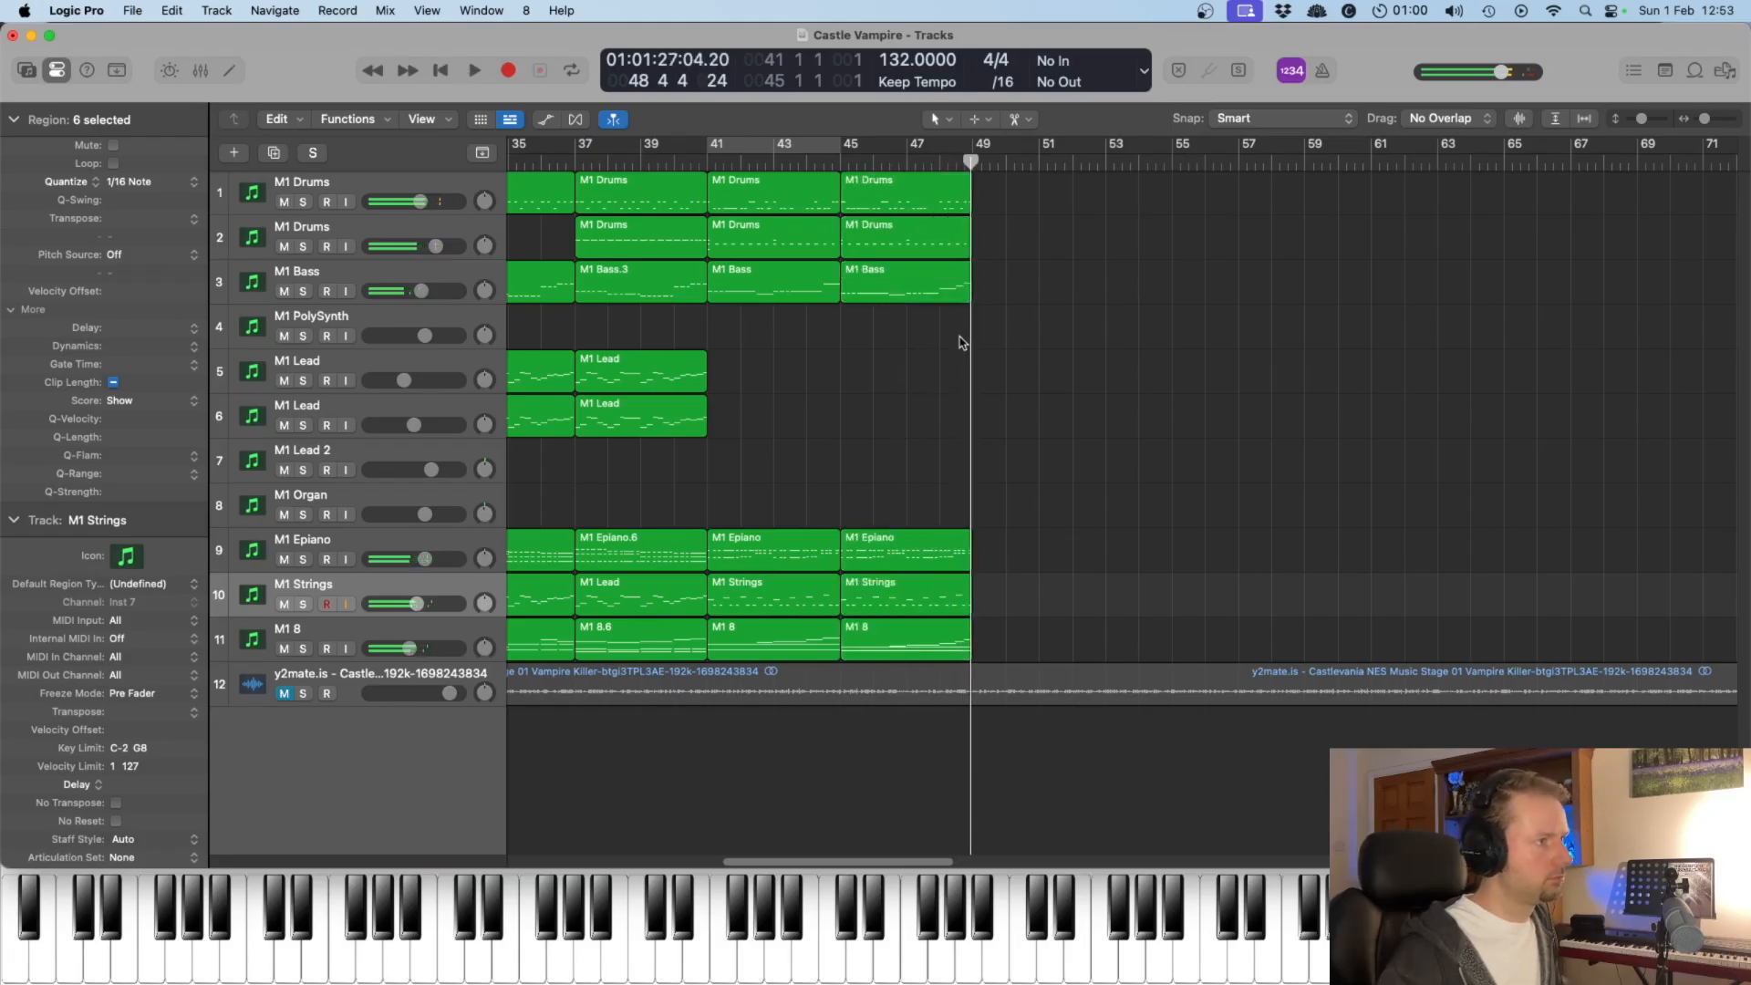
Step: Open the M1 Bass region at bar 45 and examine its closing notes, auditioning the A2 and B2 pitches
click(932, 298)
double_click(946, 279)
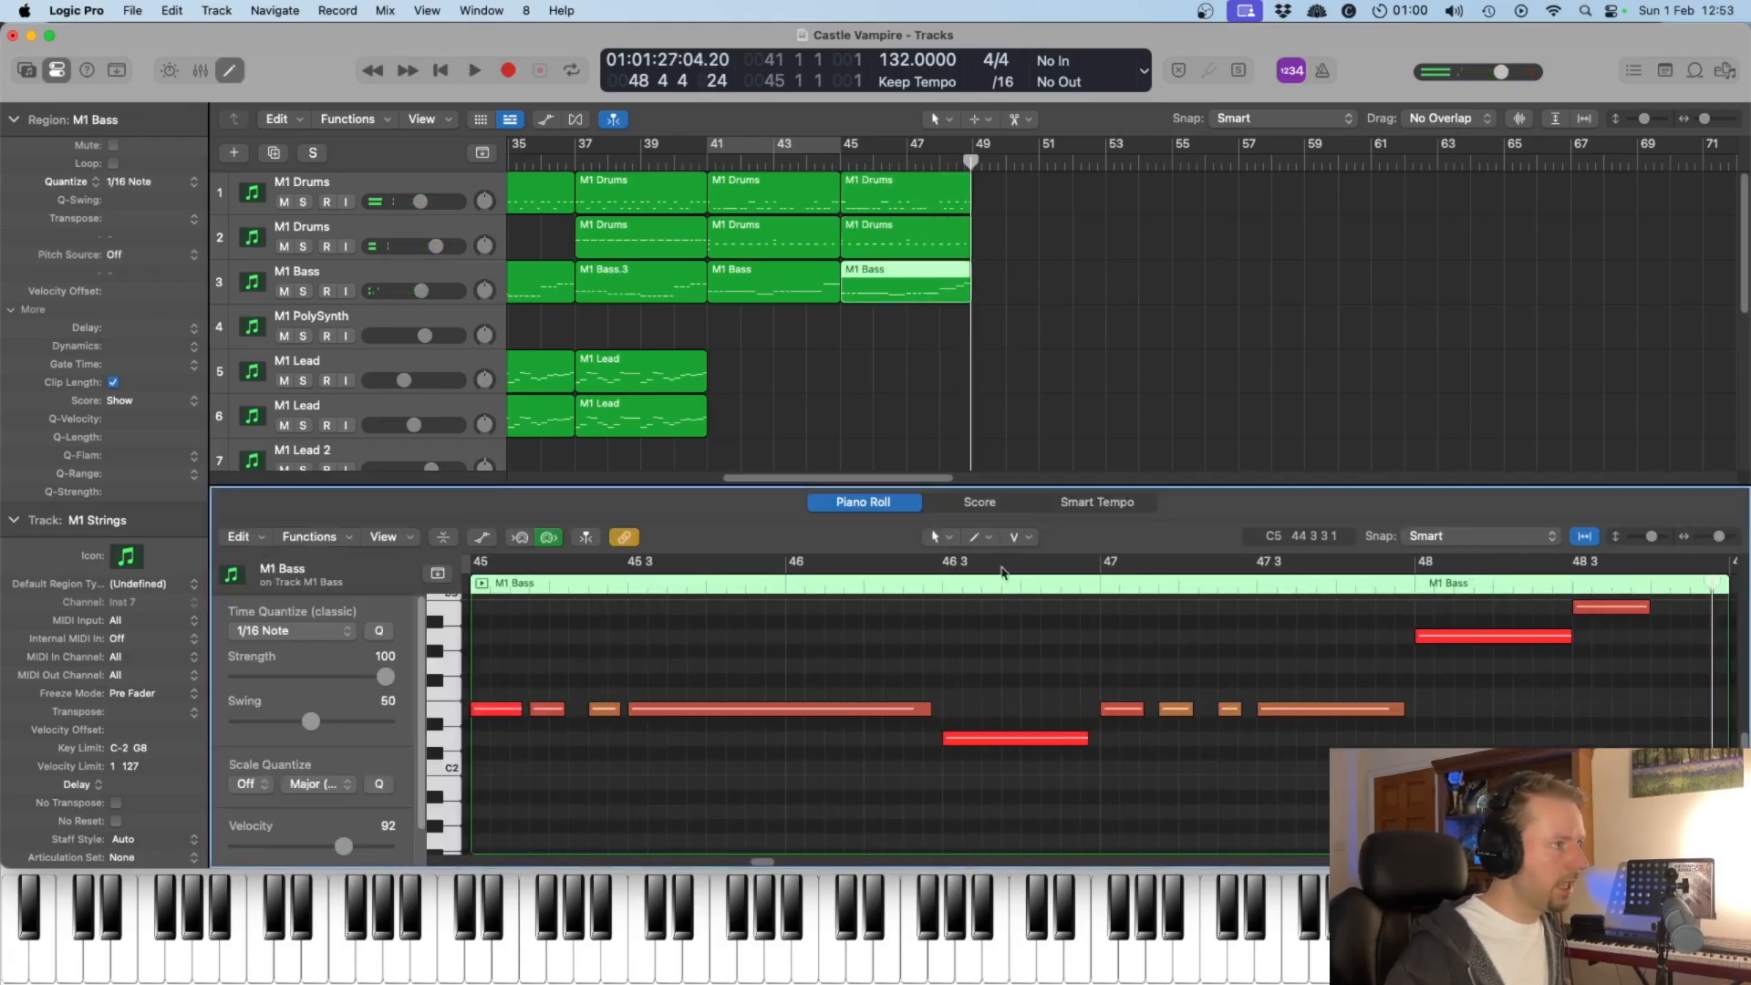
scroll(1560, 718, right, 3)
scroll(1542, 717, up, 2)
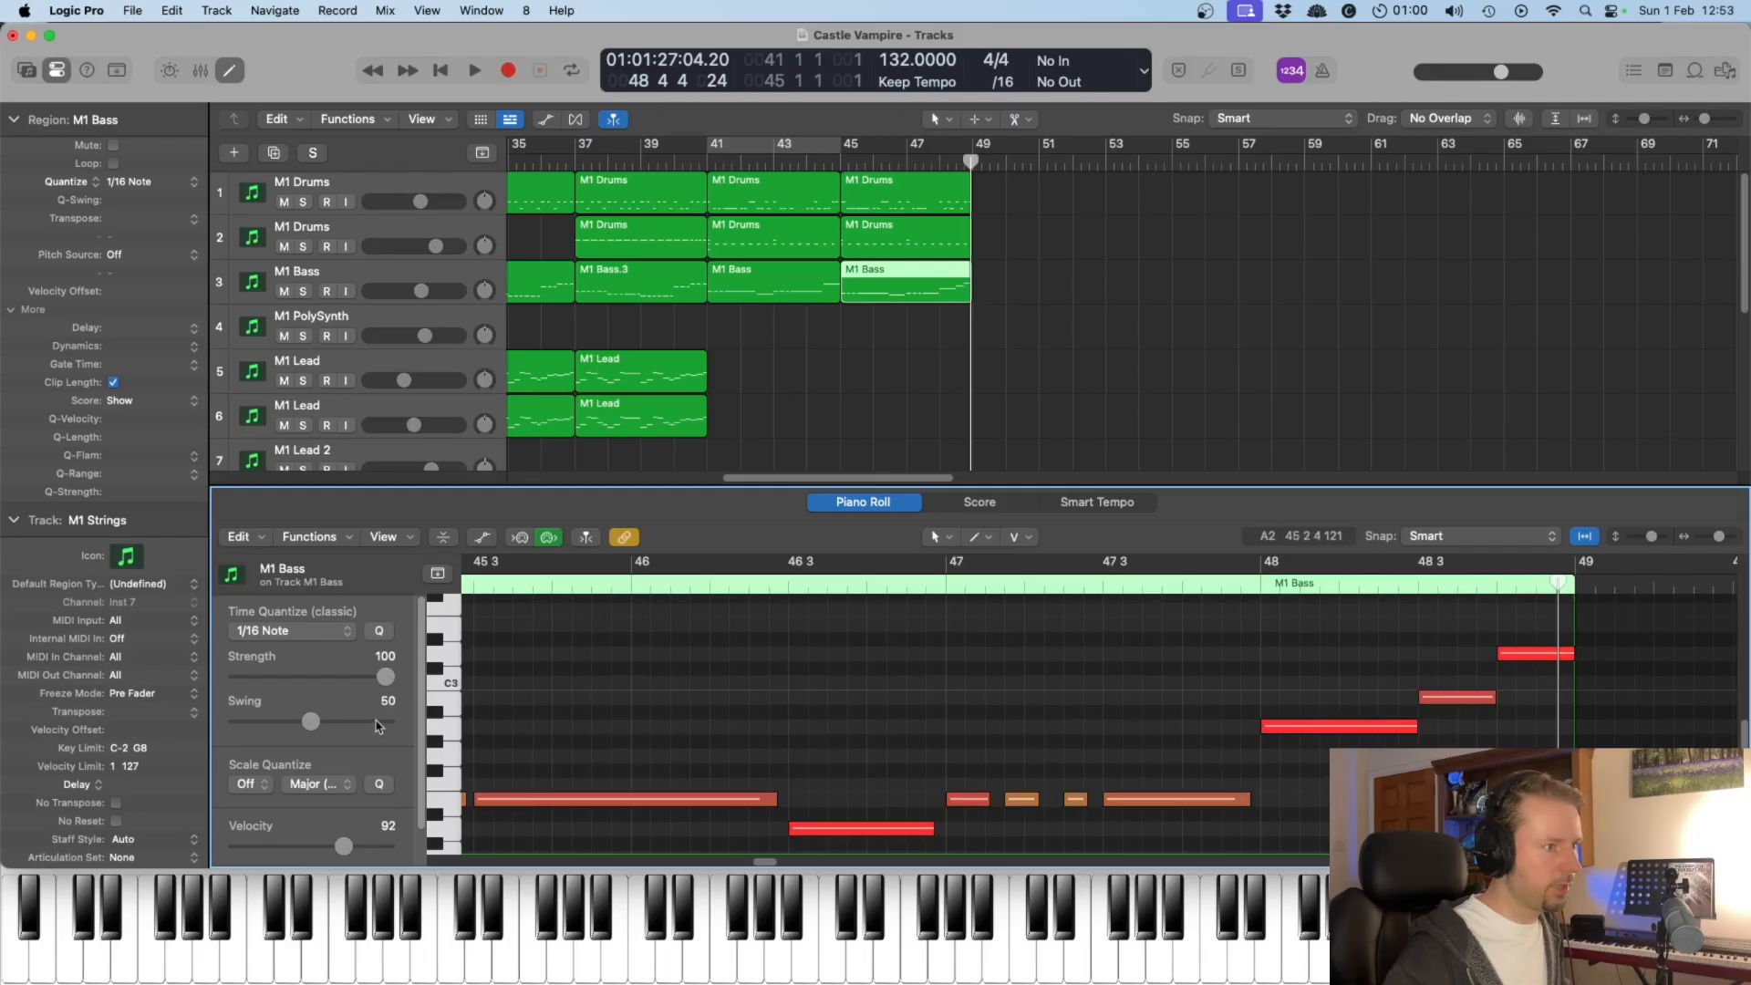
click(447, 730)
click(453, 706)
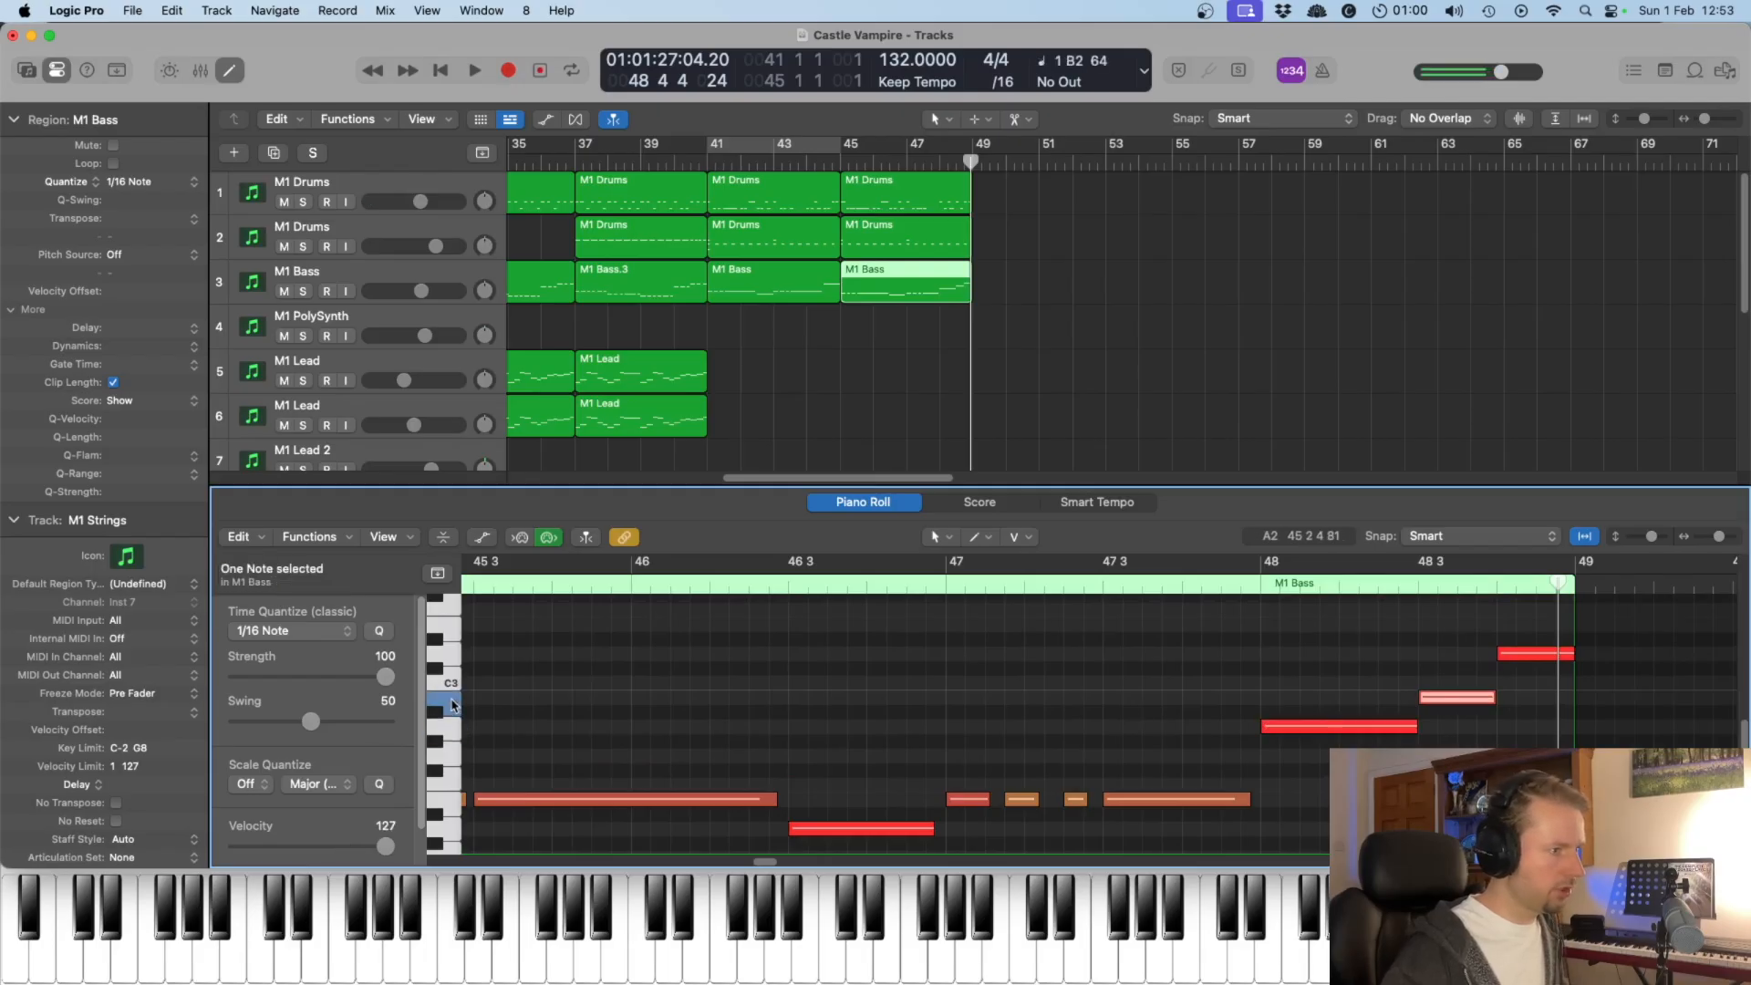